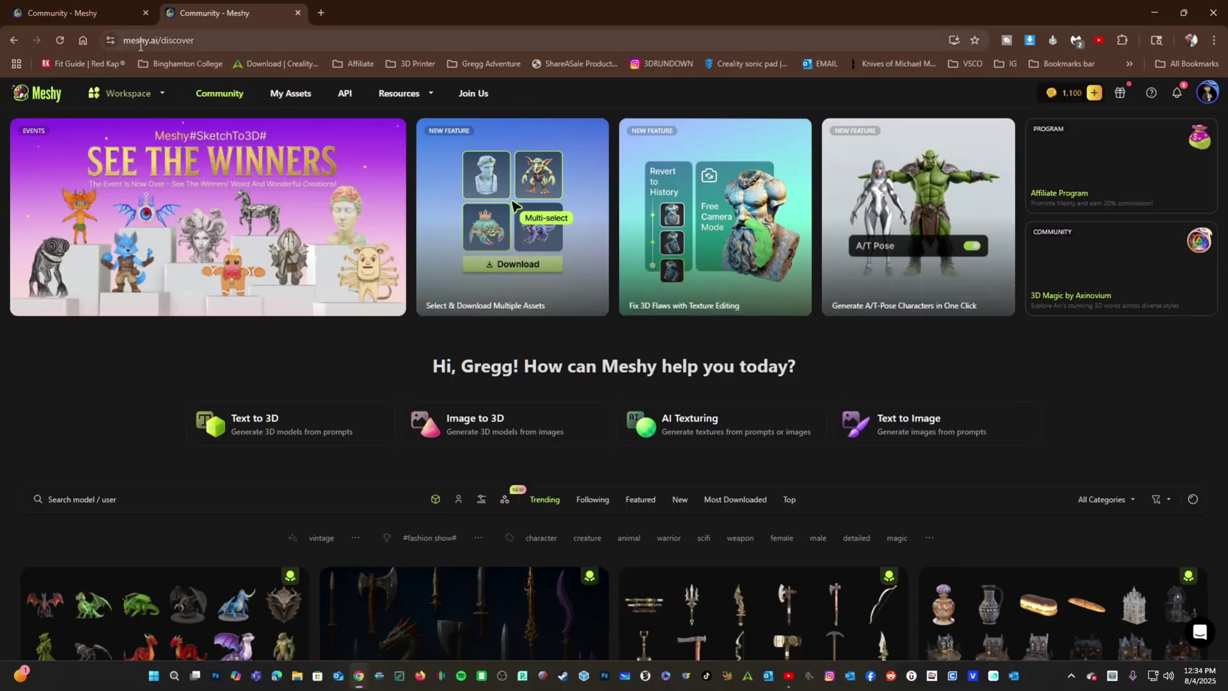
- Close the duplicate Community tab and open the Text to 3D workspace
click(297, 12)
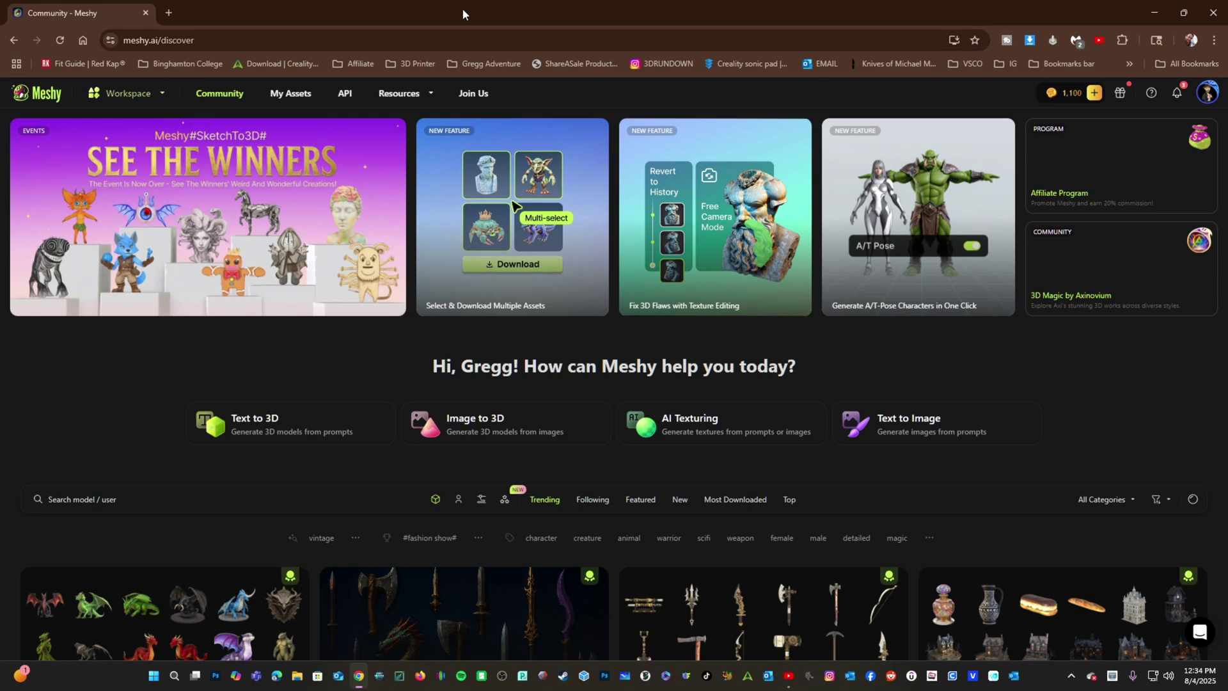
click(249, 430)
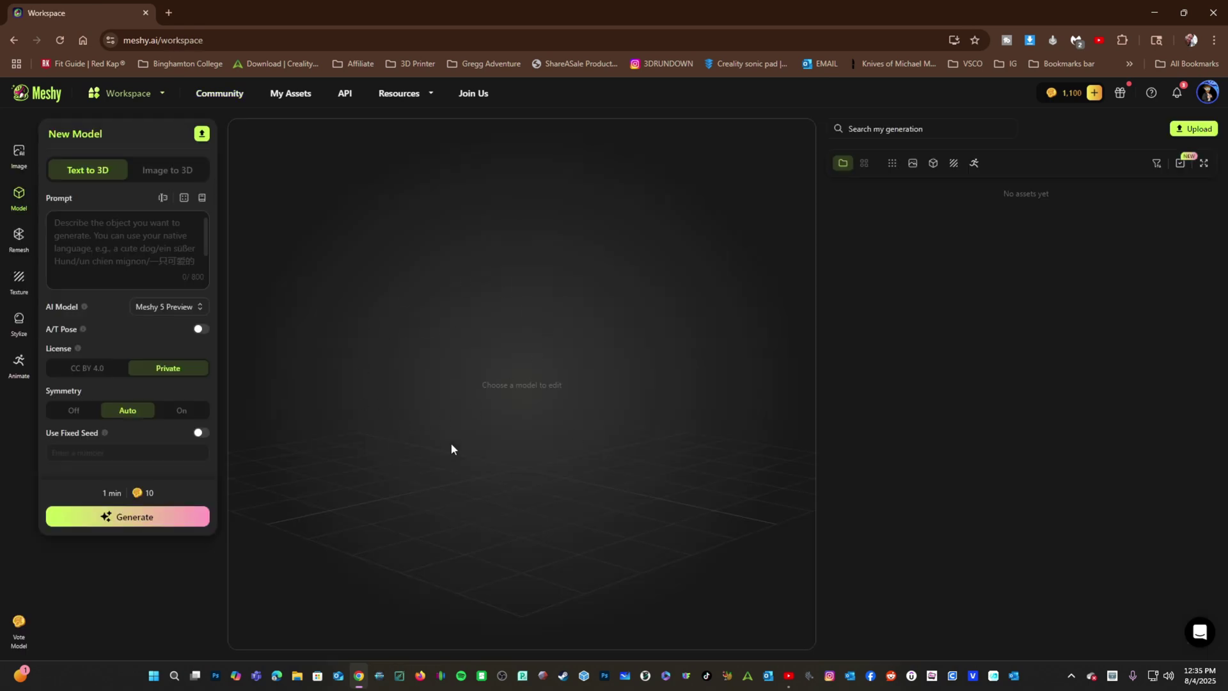
- Glance at Image to 3D, then enter the prompt 'This, is where you type' in Text to 3D
click(165, 171)
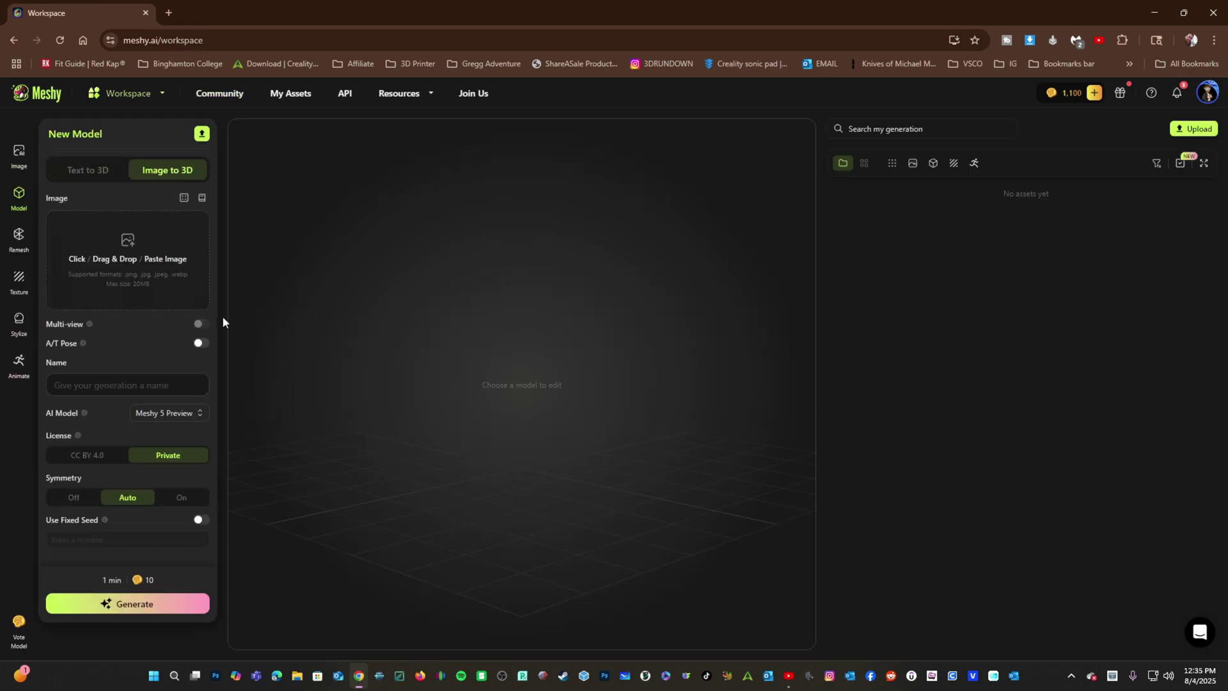
click(80, 169)
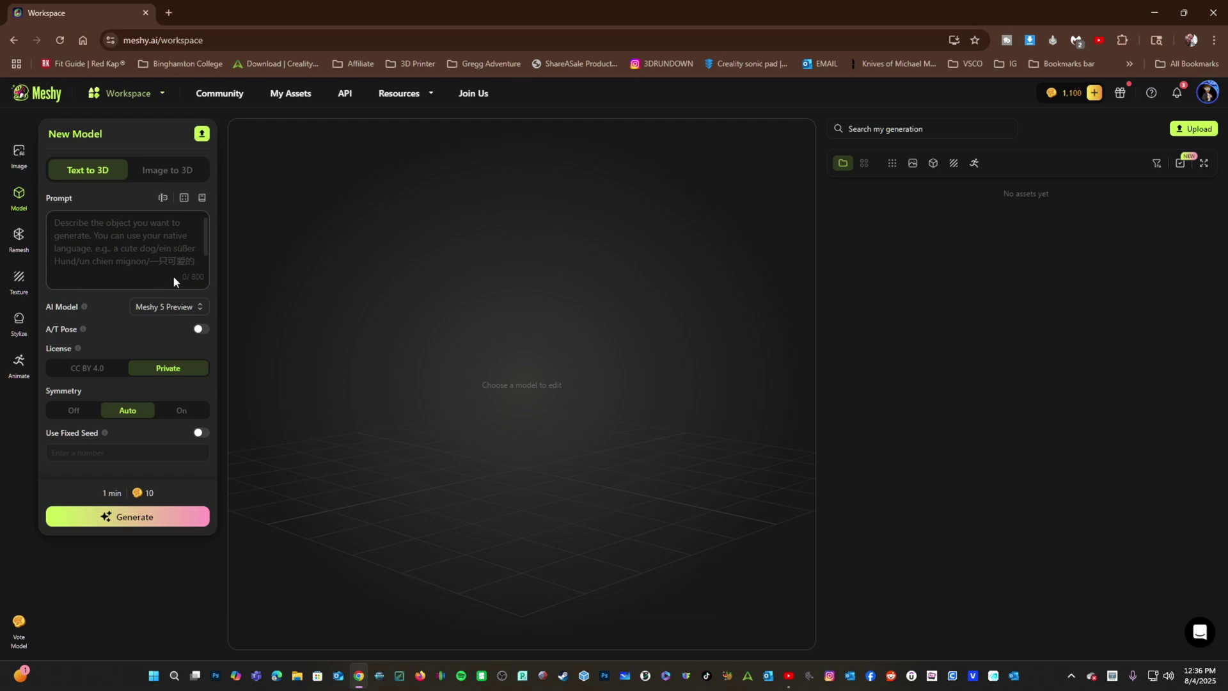
click(121, 265)
text(This)
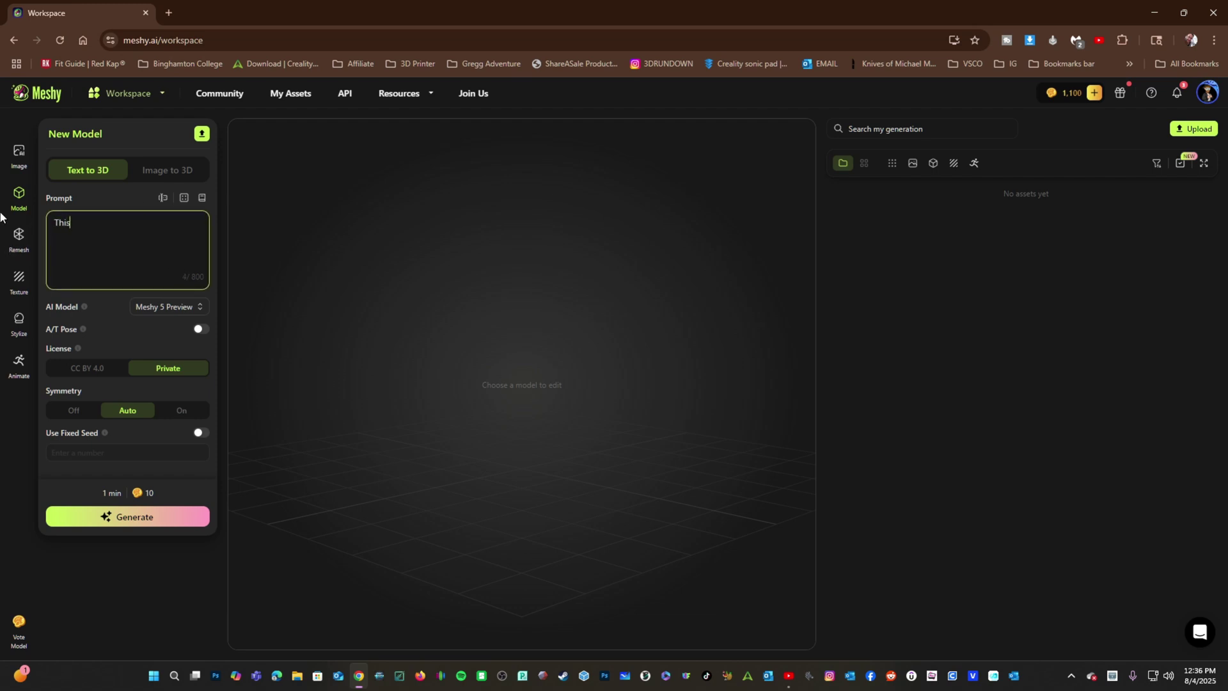
text(, is where you type)
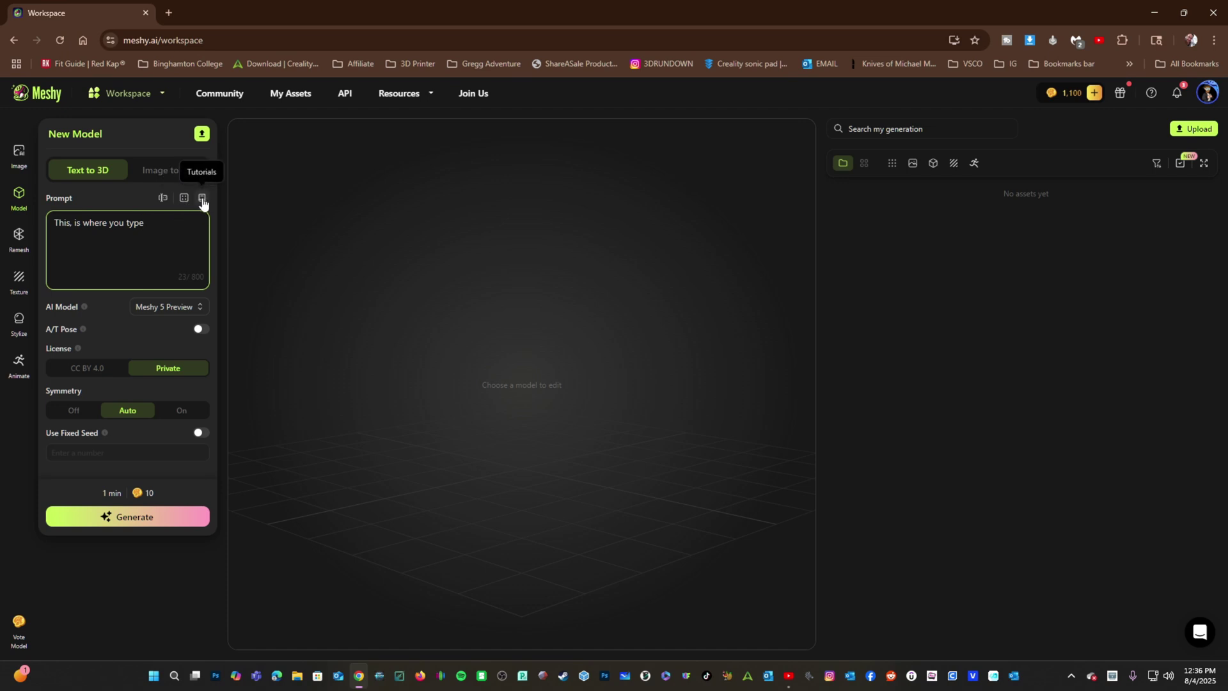
- Open the prompt Helper chat and close it again without sending anything
click(162, 198)
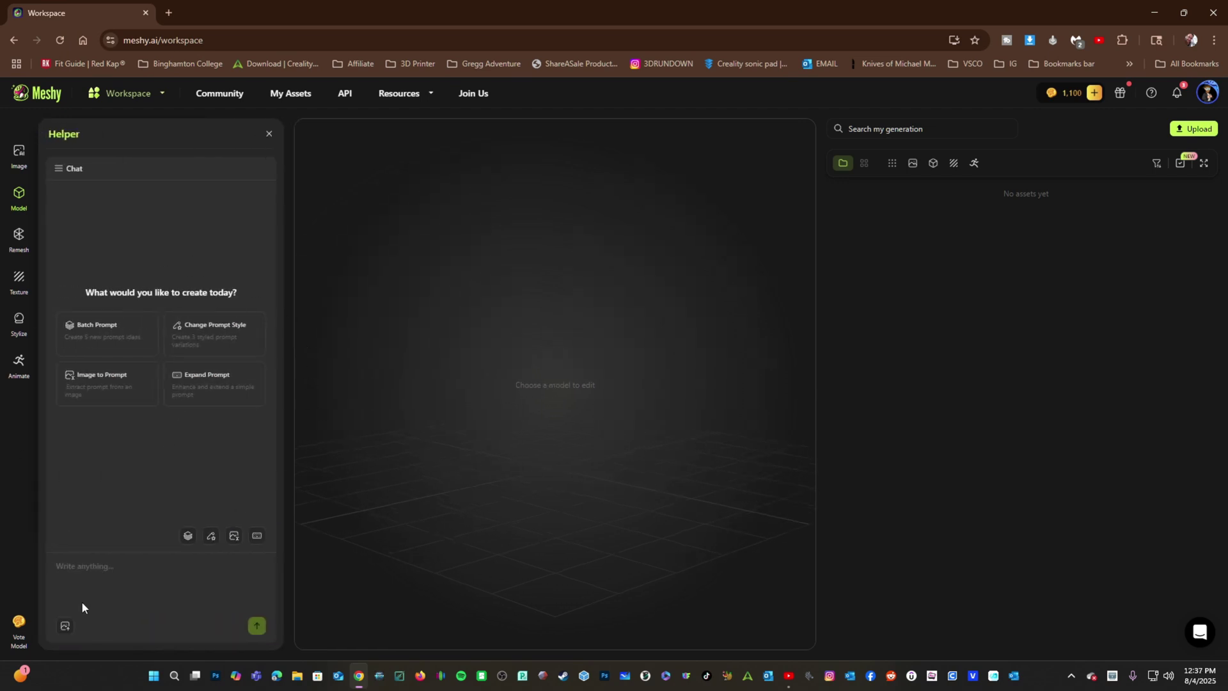
click(111, 568)
click(266, 136)
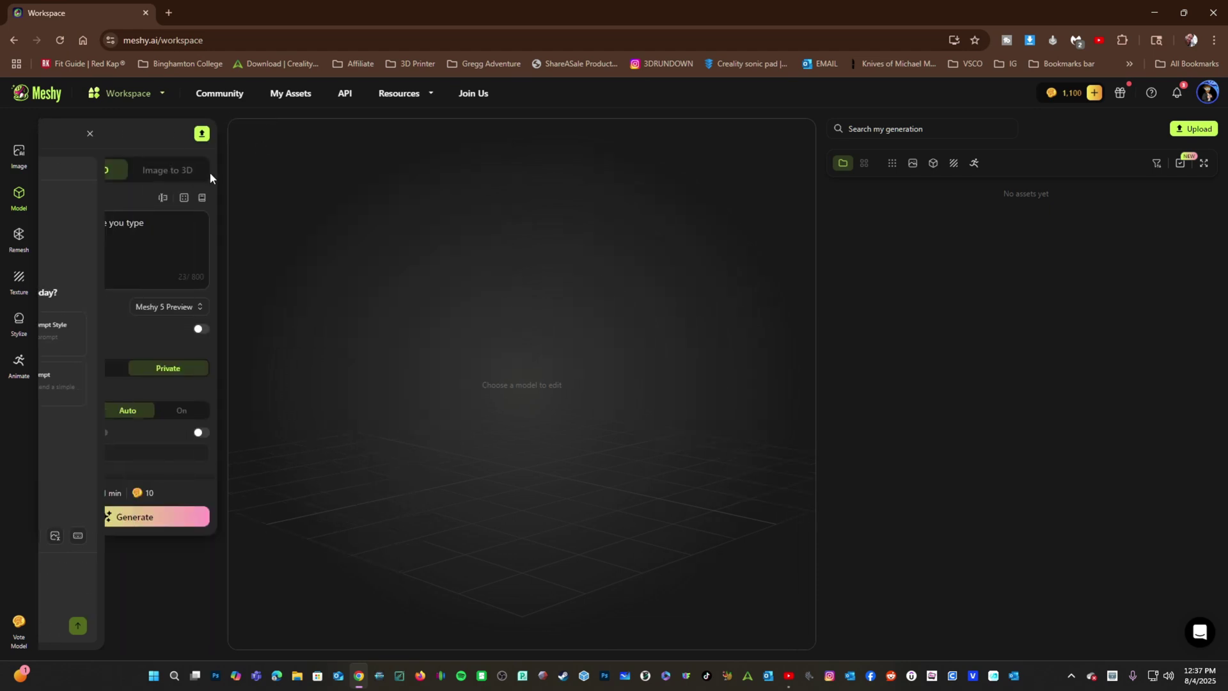
- Load the green fantasy monster example prompt from Examples
click(184, 198)
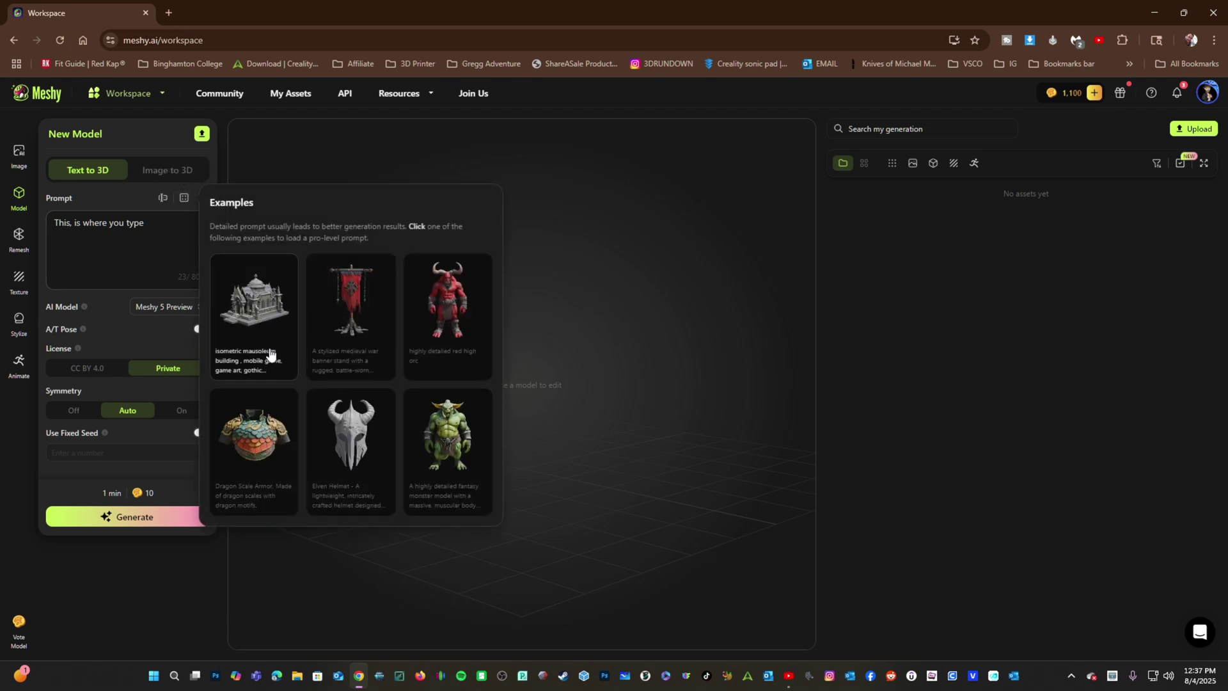
click(446, 437)
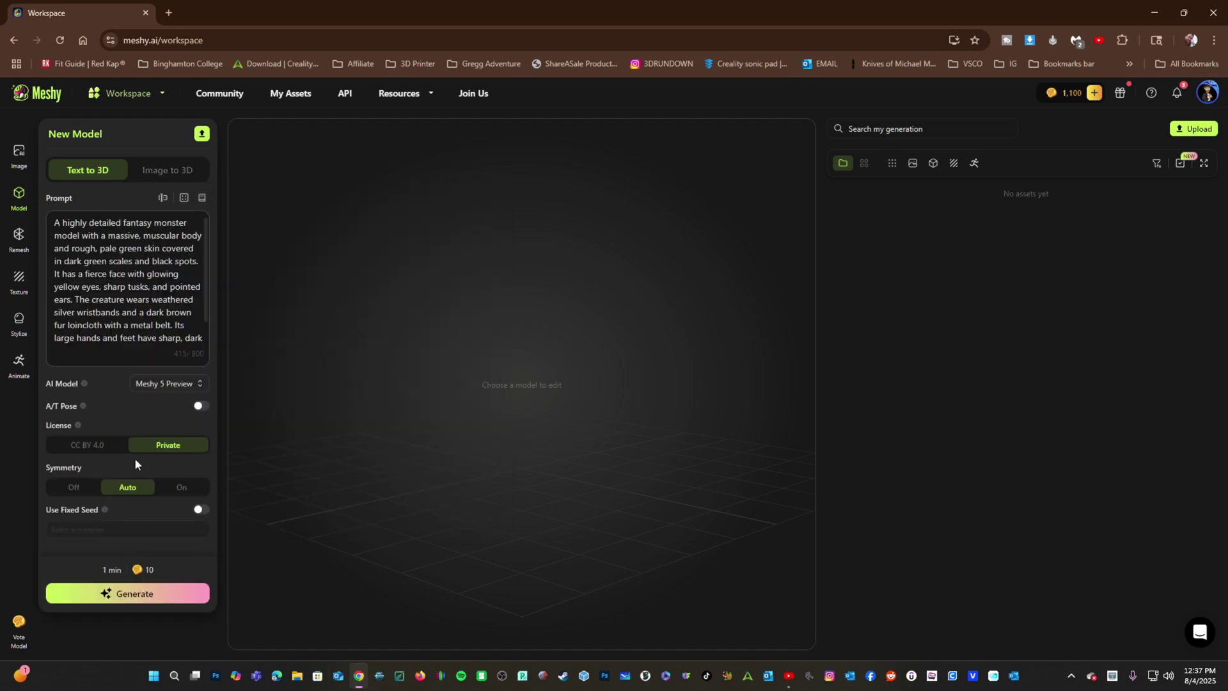
scroll(129, 246, down, 2)
scroll(129, 247, up, 2)
- Look through the Prompt Guide tutorials, then reload the workspace page
click(202, 199)
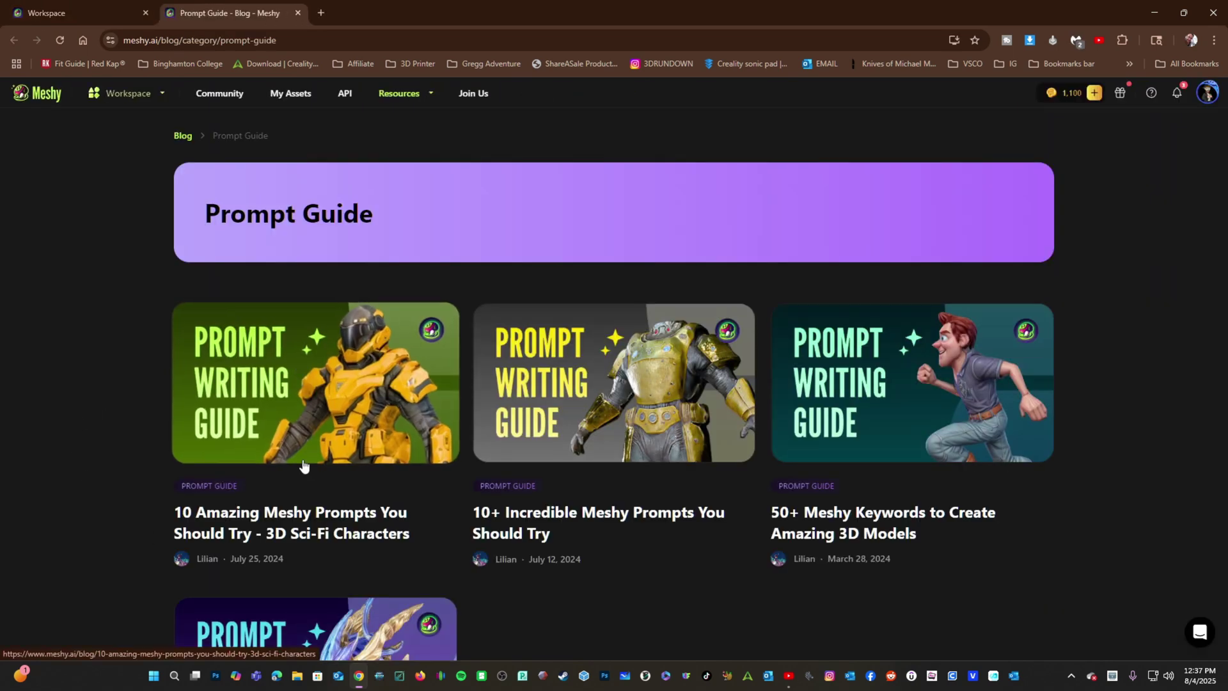
scroll(320, 528, down, 2)
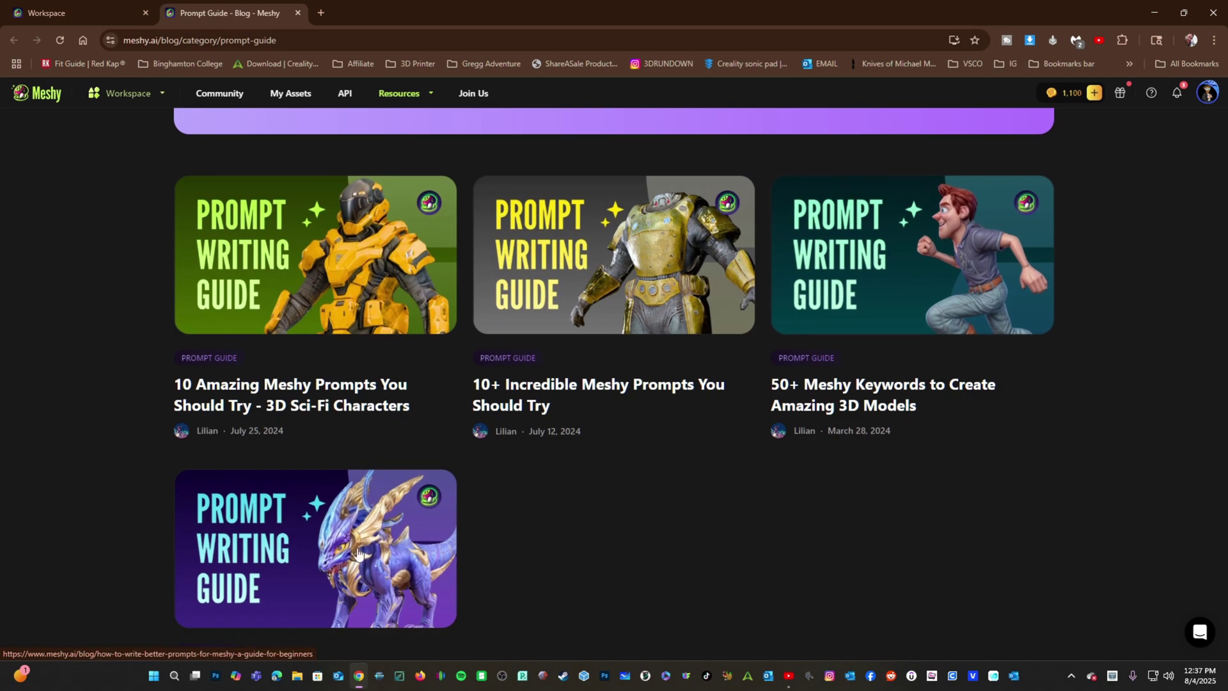
scroll(320, 528, up, 2)
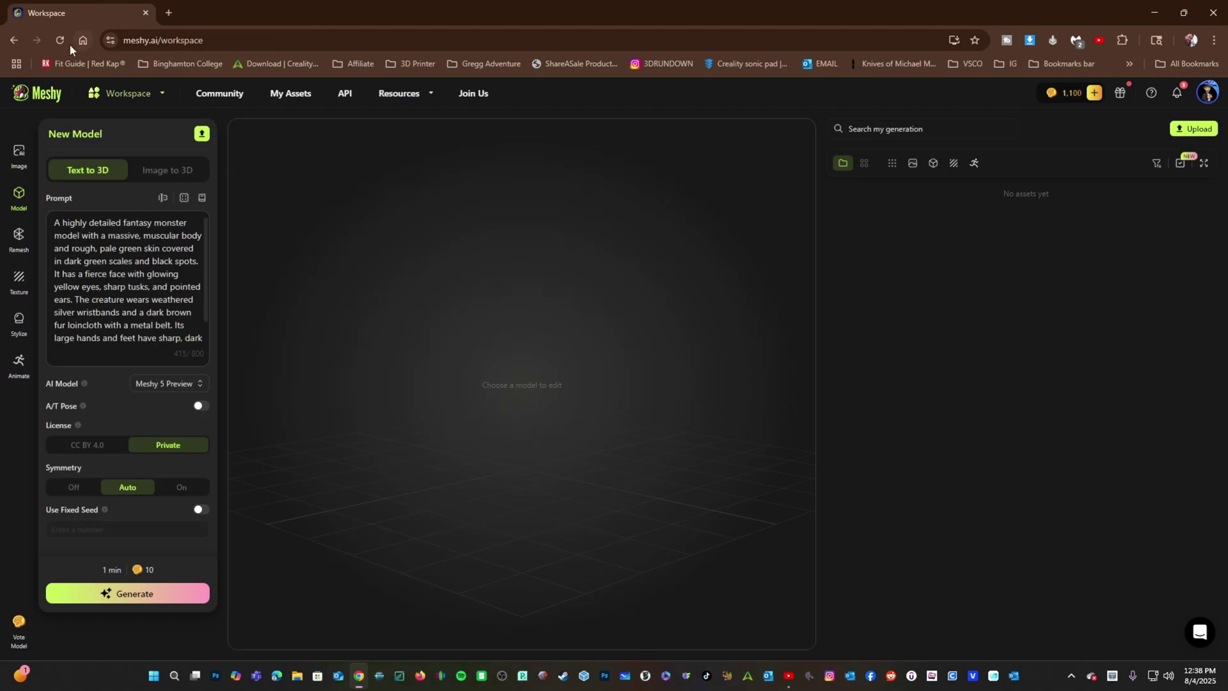
click(64, 41)
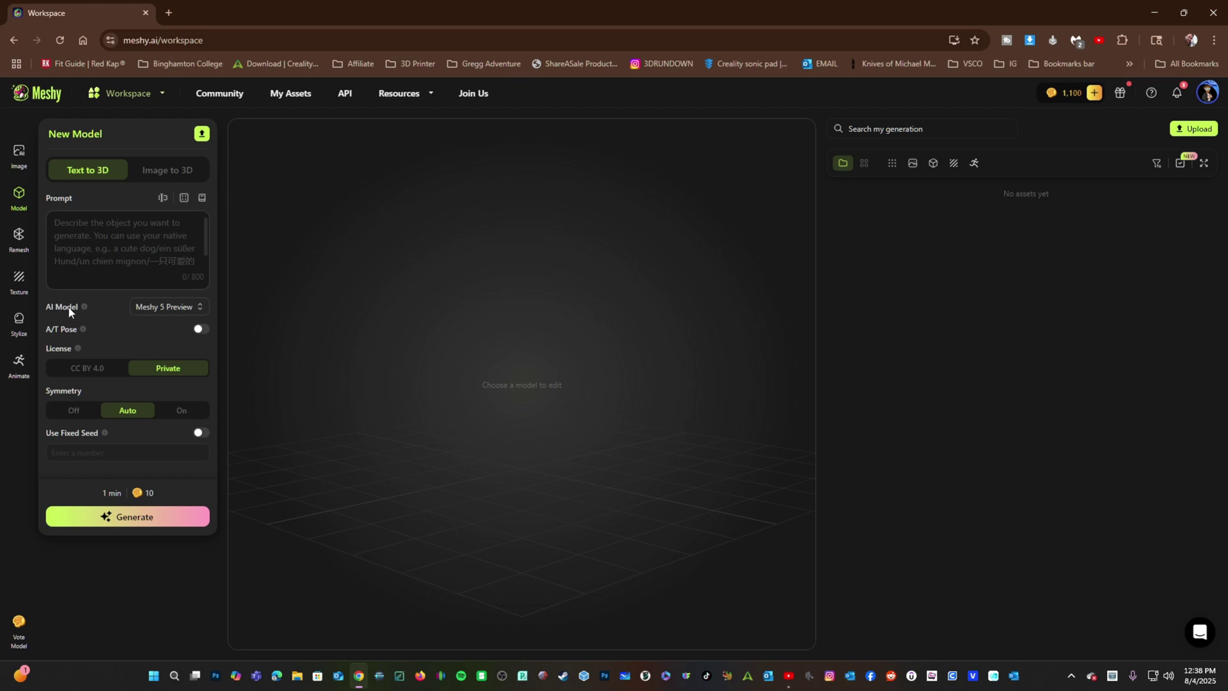
- Select the Meshy-4 AI model, leaving A/T Pose off and the license Private
click(151, 308)
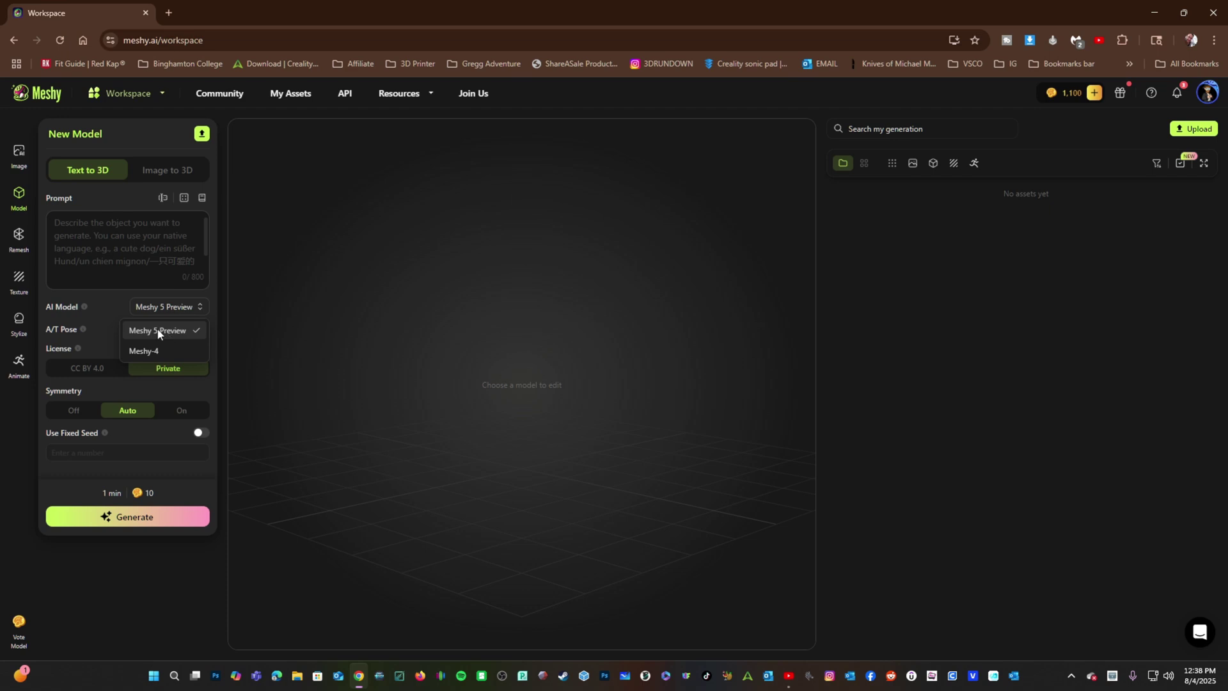
click(154, 352)
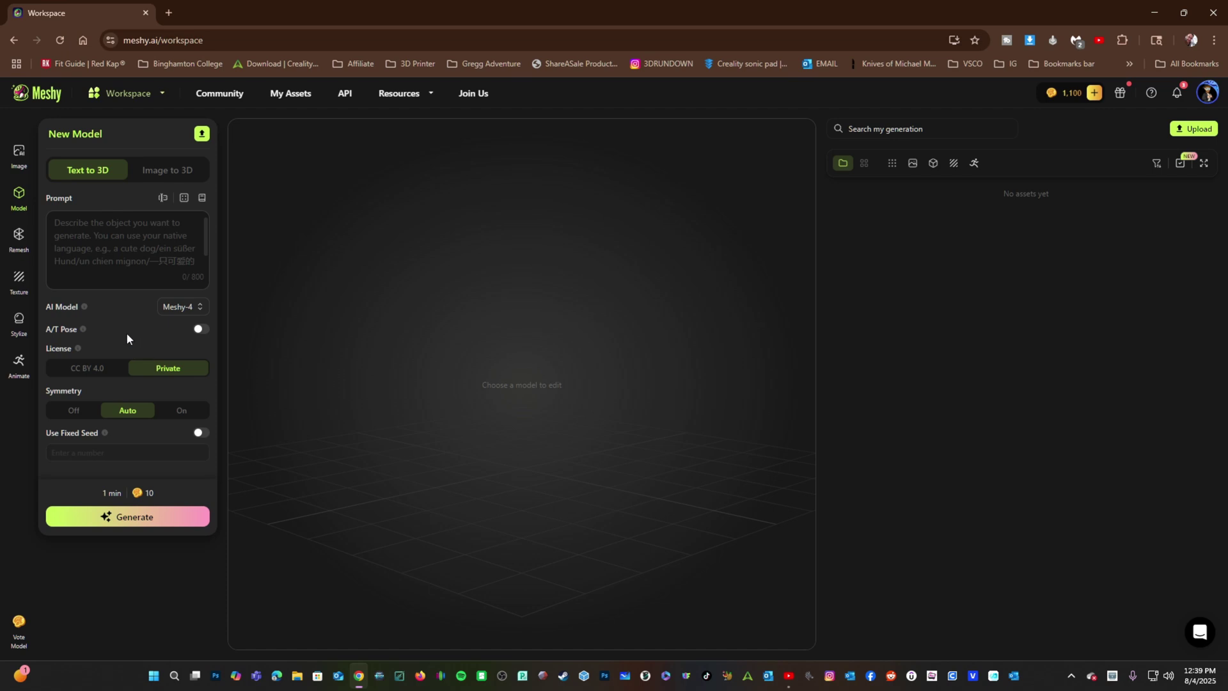
mouse_move(86, 336)
click(199, 331)
click(200, 329)
click(94, 376)
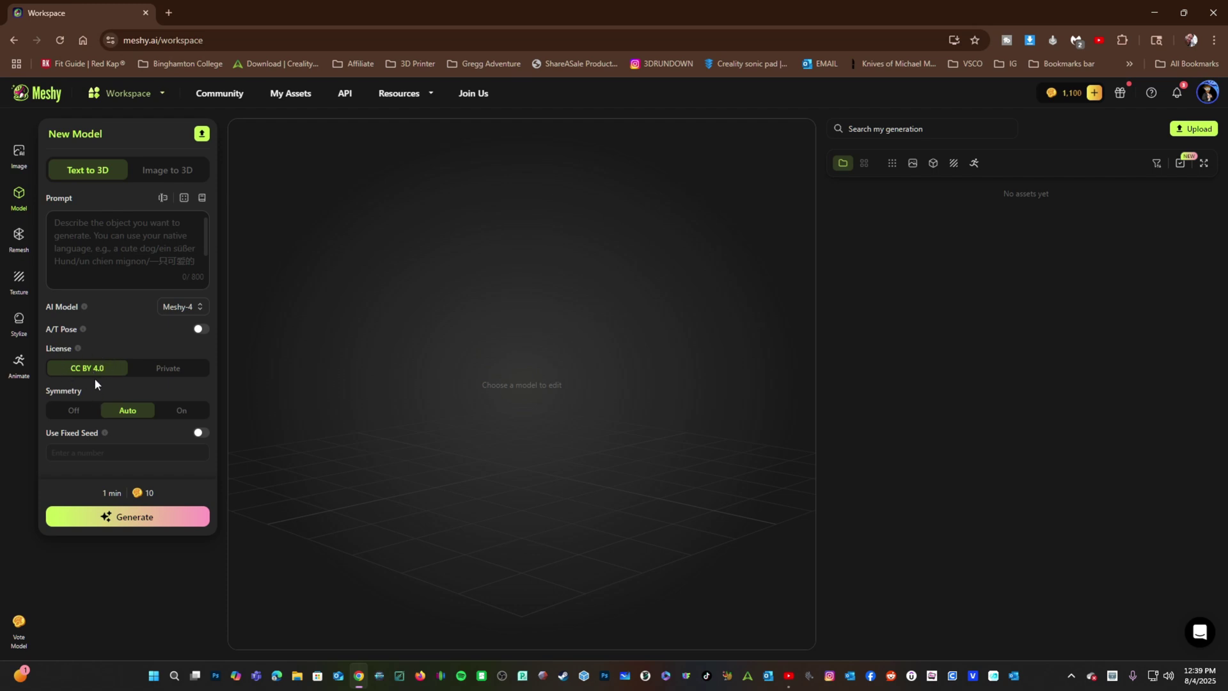
click(173, 372)
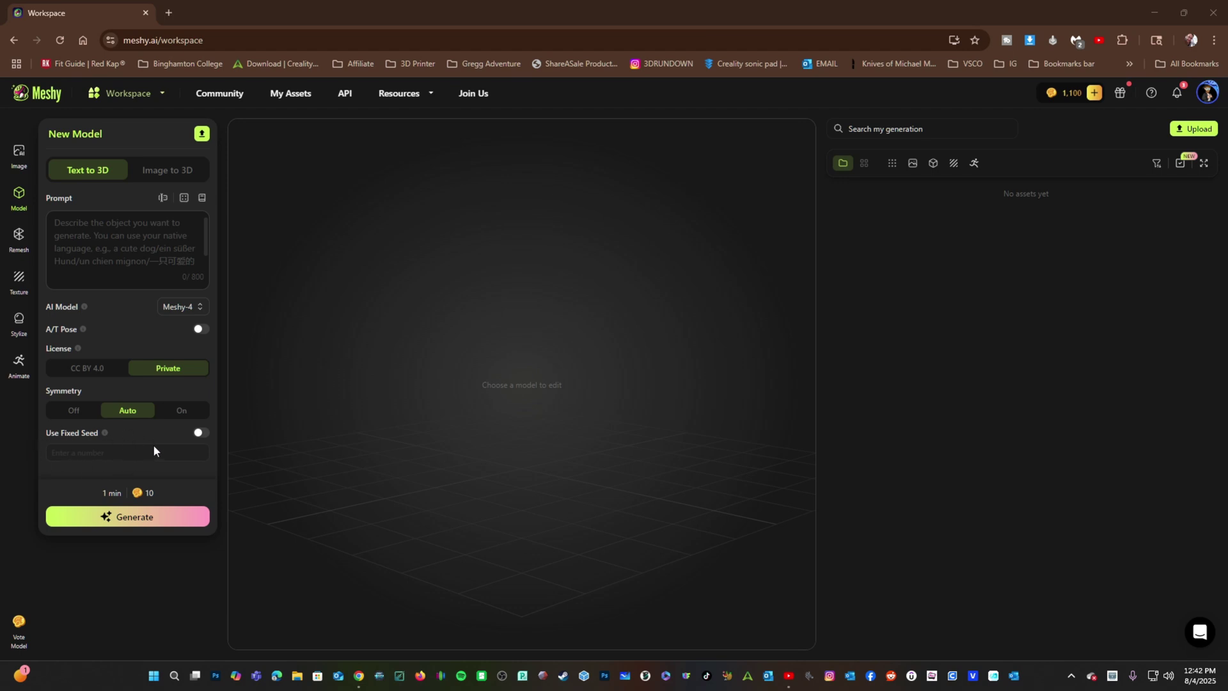
click(55, 456)
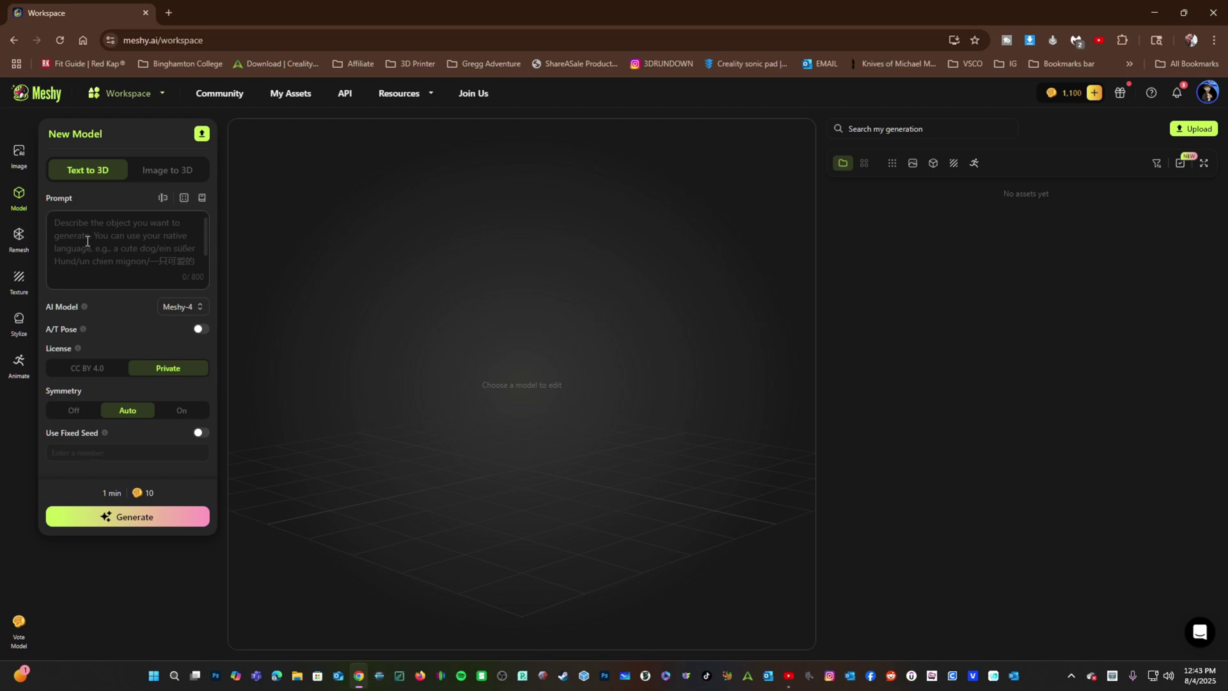
click(200, 433)
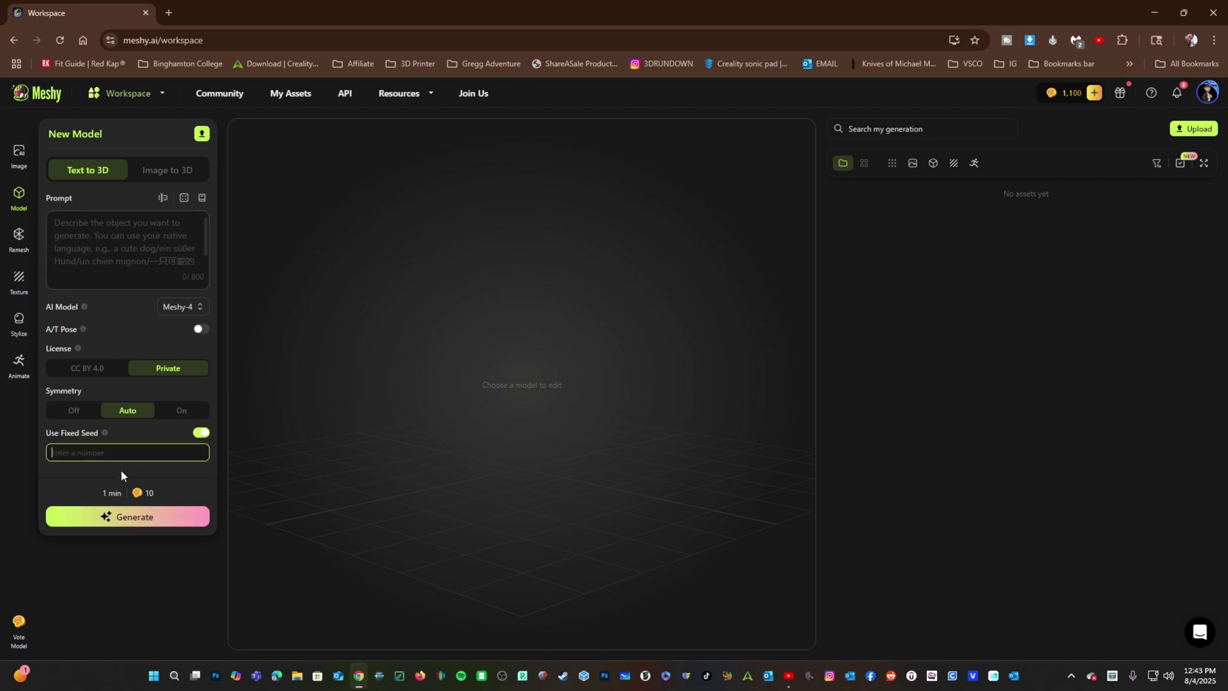
text(13)
key(ctrl+a)
click(49, 485)
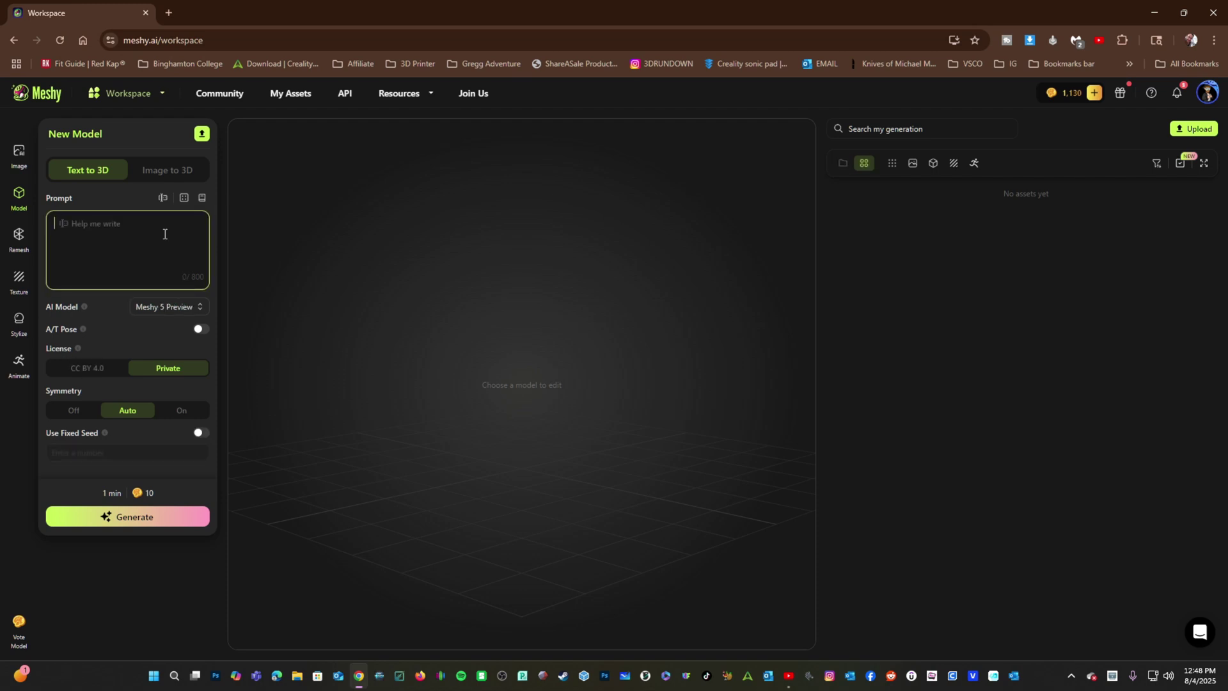
text(a happy dog. This dog will be sitting. this dog w)
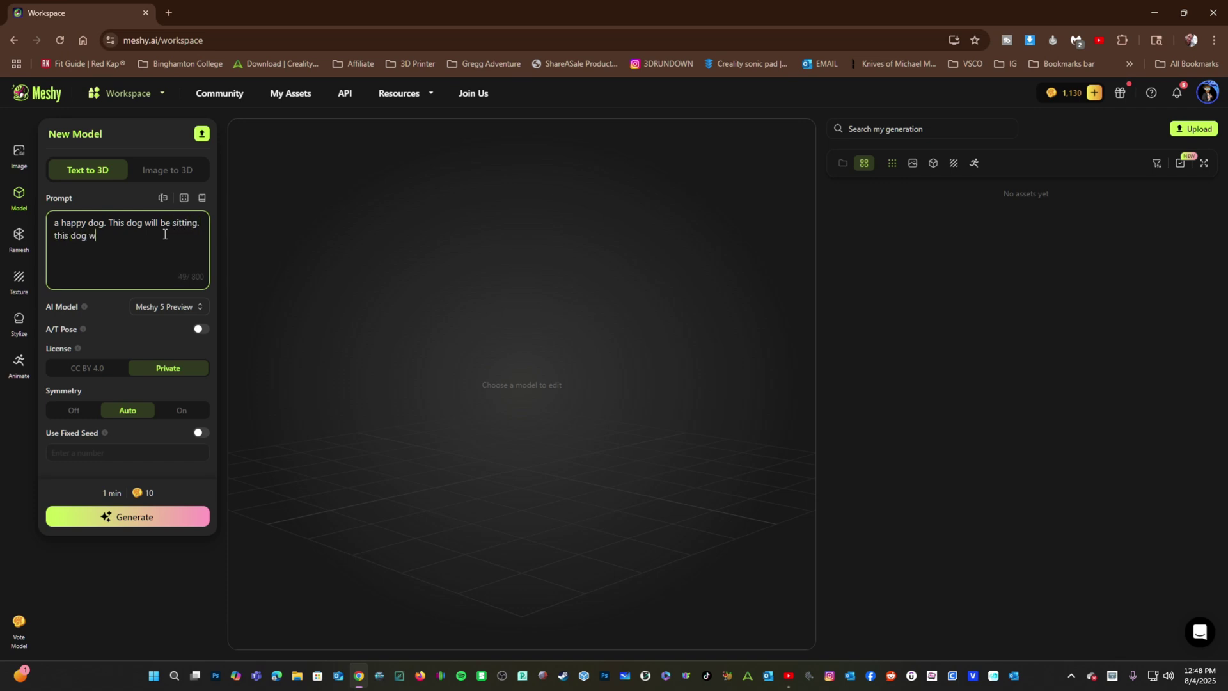
text(ill have short hair. THis dog will be a BEAGLE)
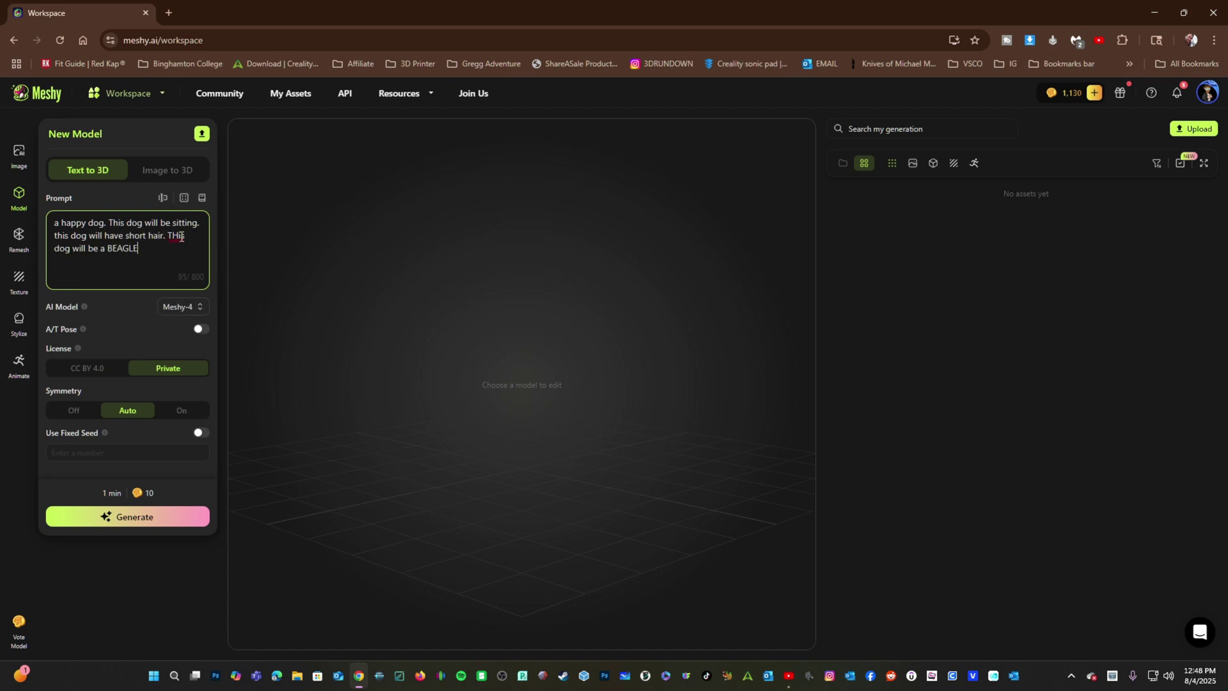
- Generate the sitting beagle prompt with Meshy-4 and view the four resulting drafts
click(135, 517)
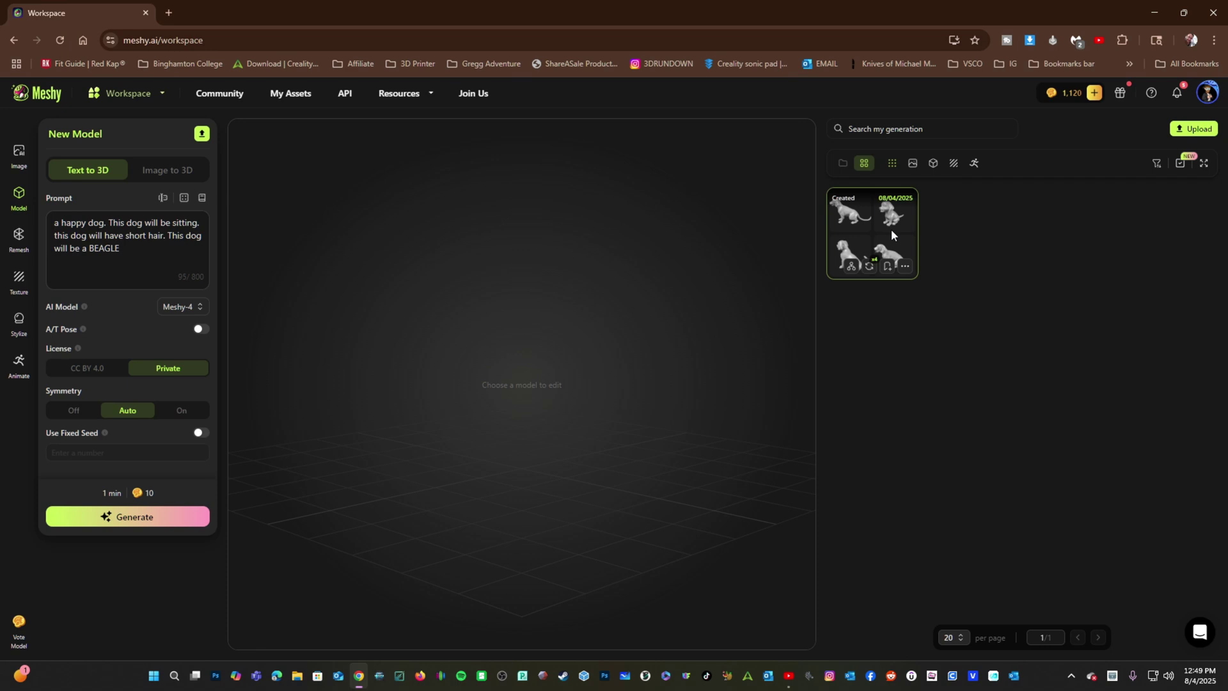
click(892, 231)
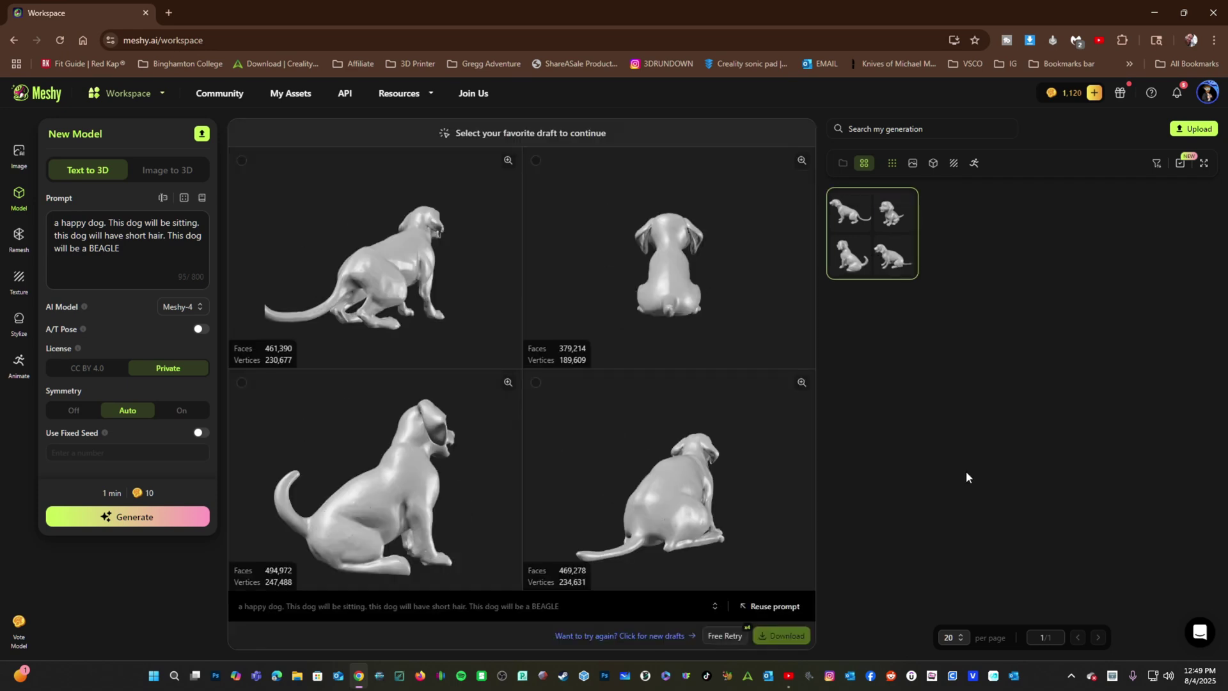
- Inspect the bottom-left draft, then use a free retry for a fresh set of four beagle drafts
click(508, 384)
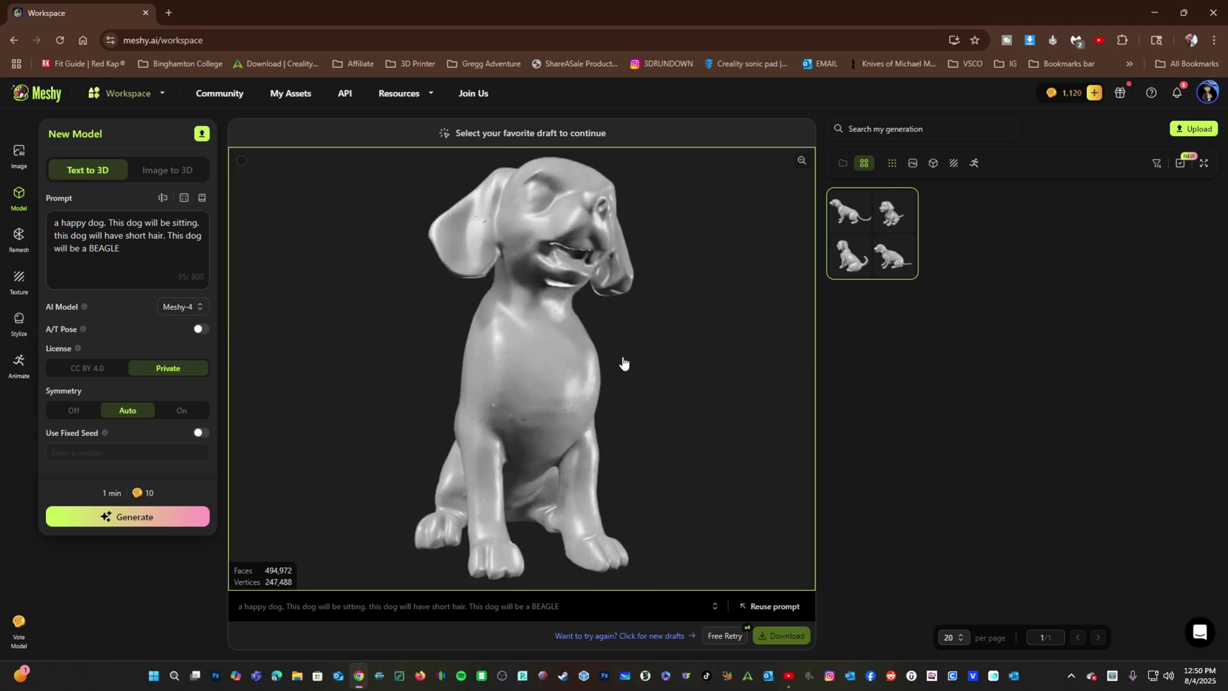
click(802, 160)
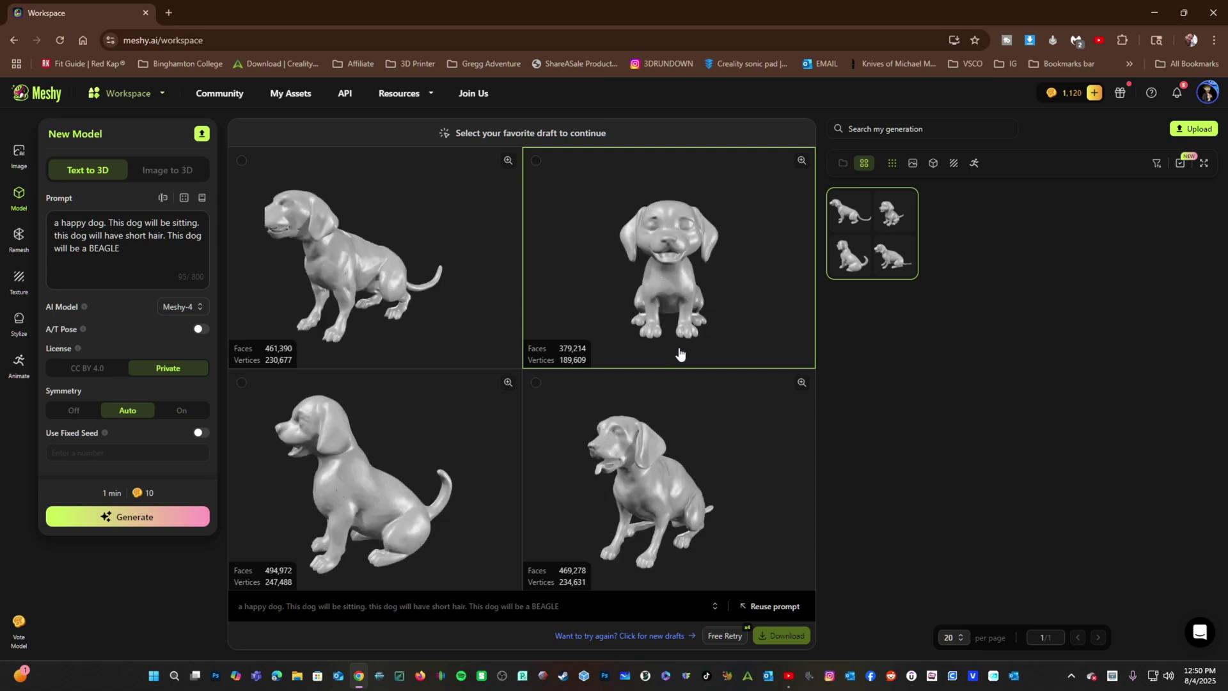
click(721, 637)
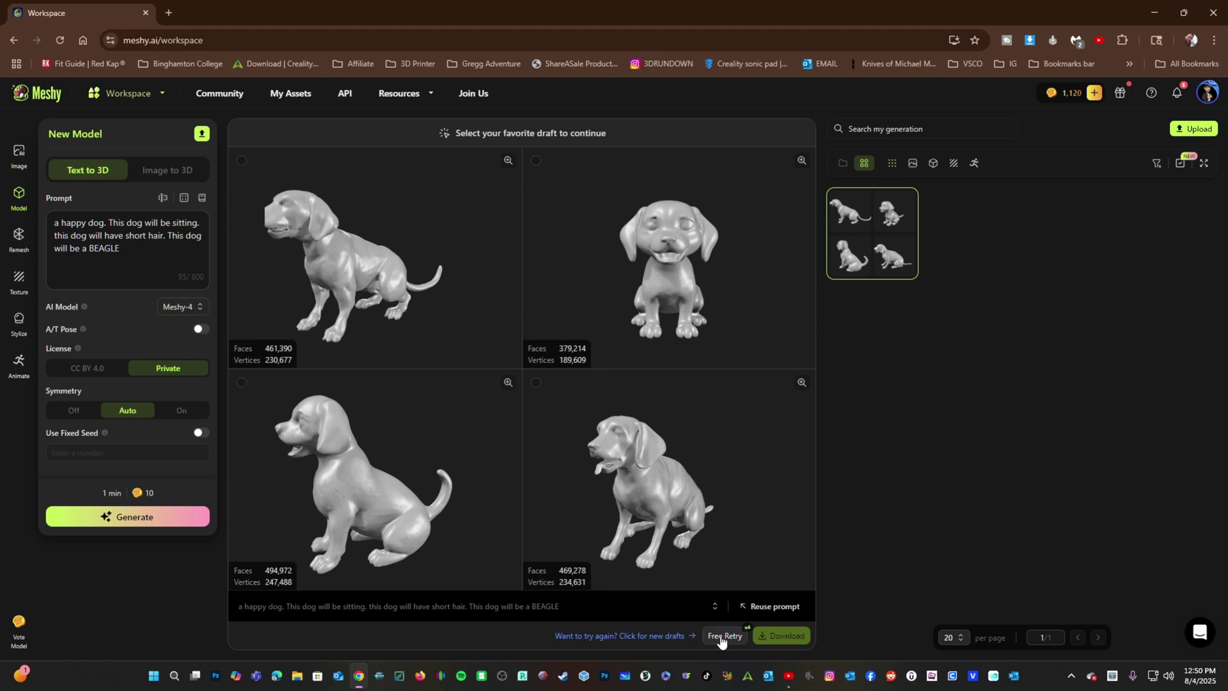
click(751, 411)
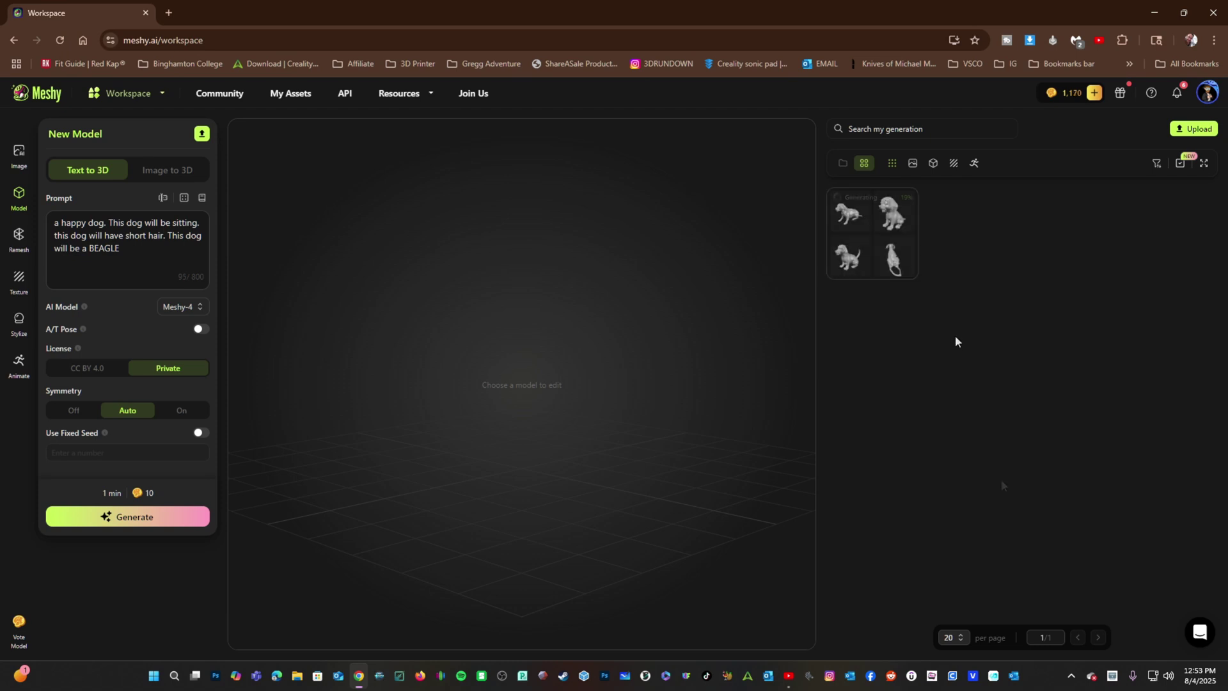
click(891, 225)
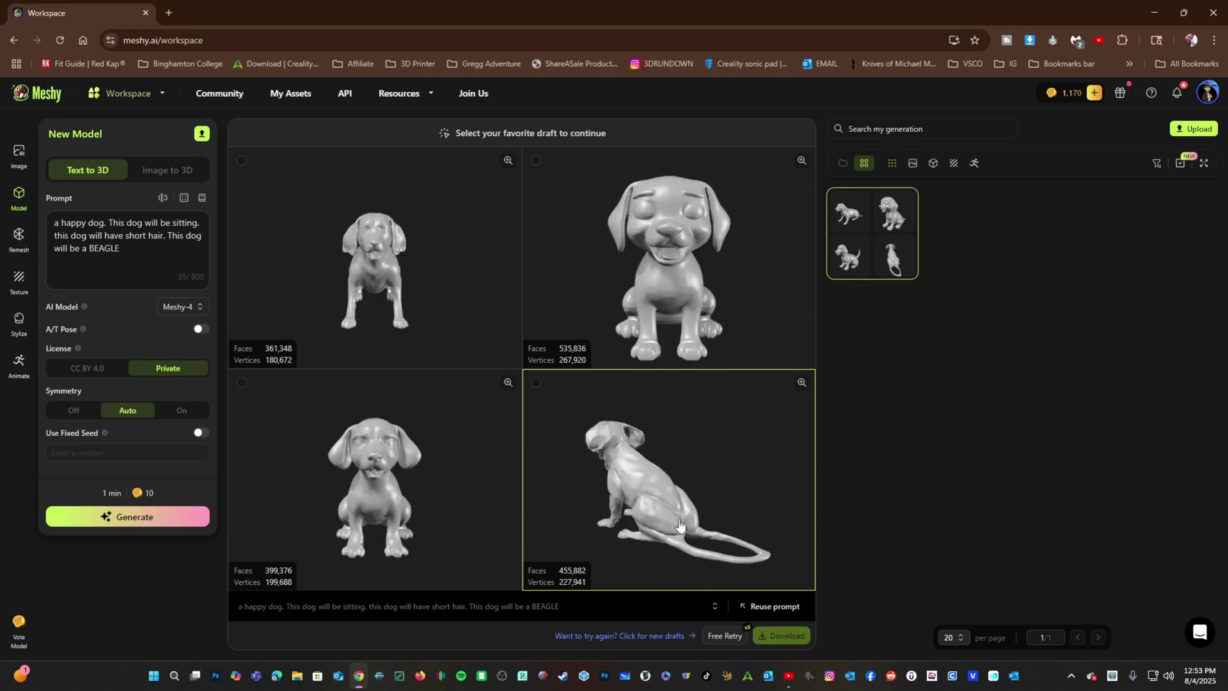
- Pick the top-right beagle draft and enlarge it for a close look before returning to the grid
click(680, 293)
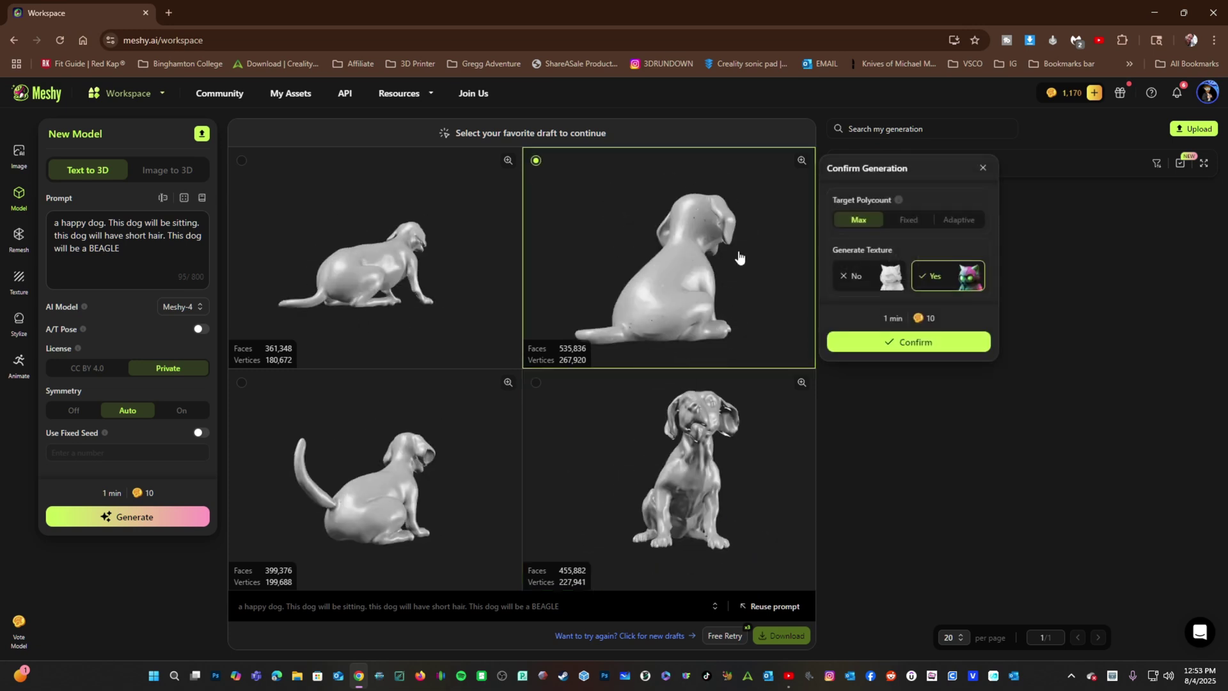
click(801, 161)
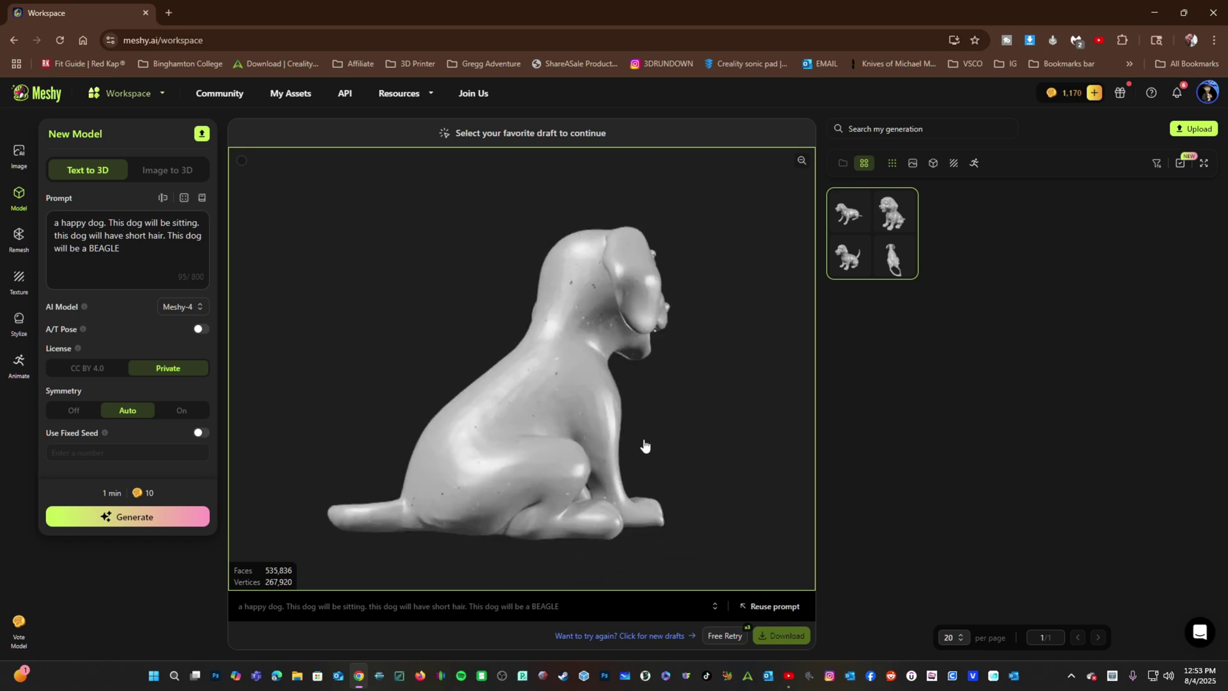
click(730, 259)
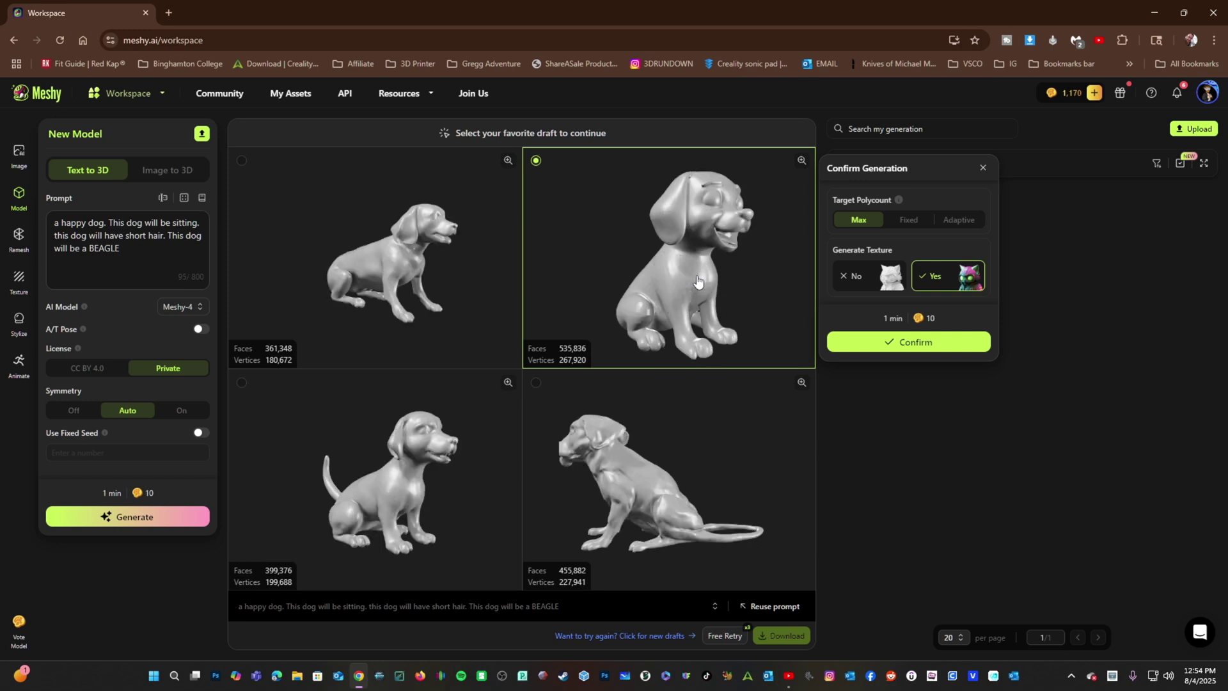
- Regenerate with fixed seed 13 and '. this dog has a short tail' appended to the prompt
click(198, 434)
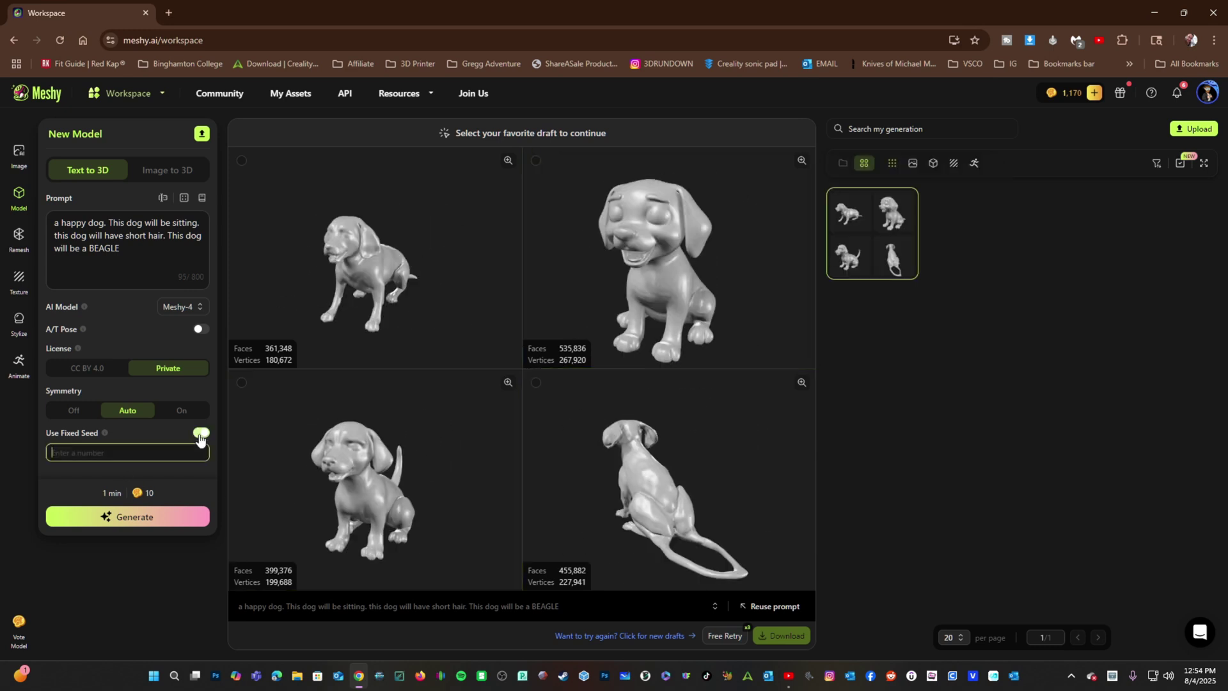
click(138, 453)
text(13)
click(143, 253)
text(. )
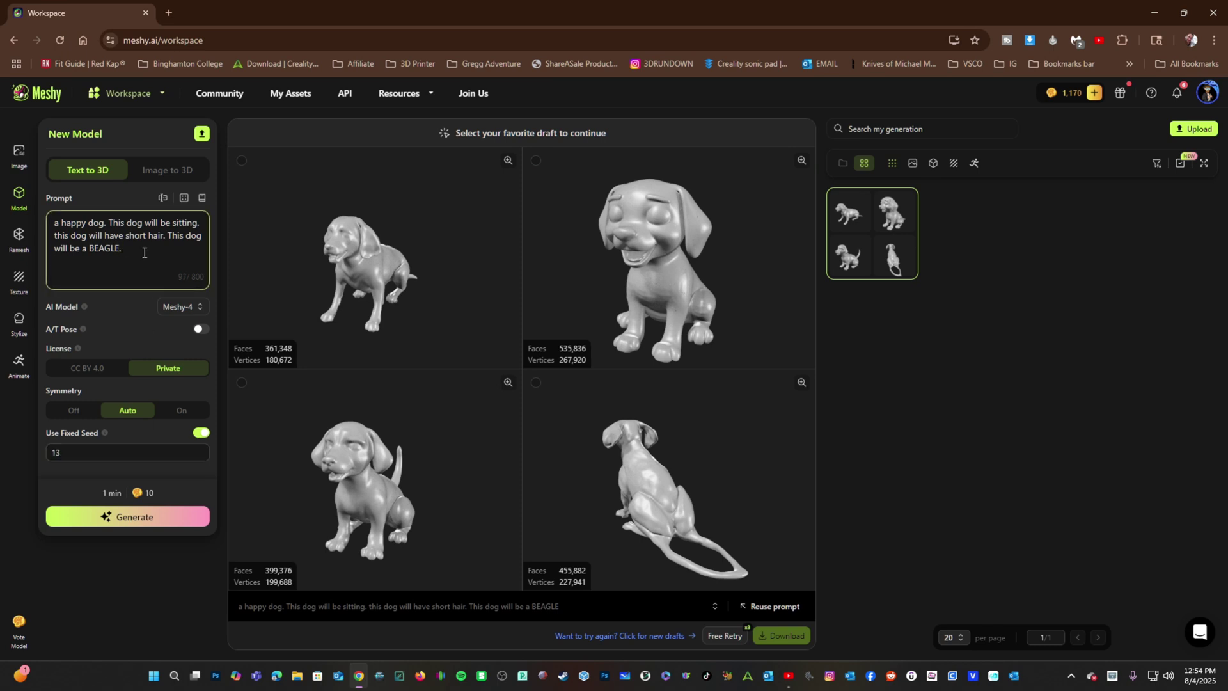
text(this dog has a short tail)
click(177, 518)
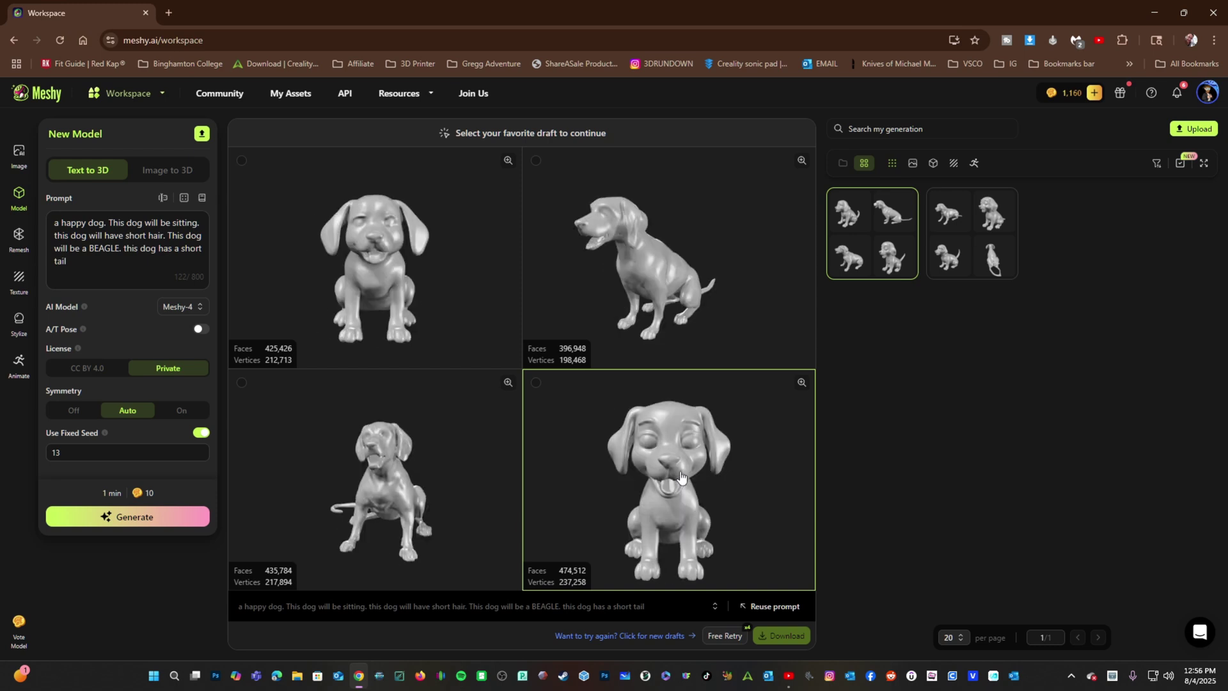
- Delete the short-tail draft set from the history and reopen the original four beagle drafts
mouse_move(989, 219)
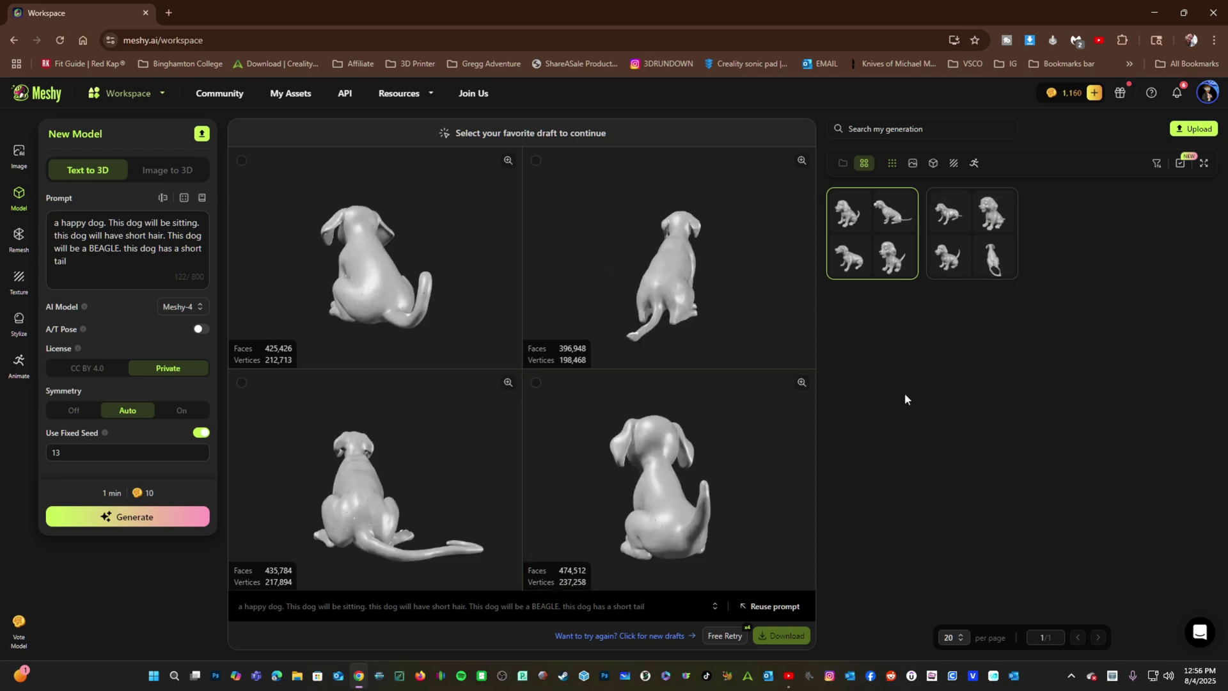
mouse_move(884, 224)
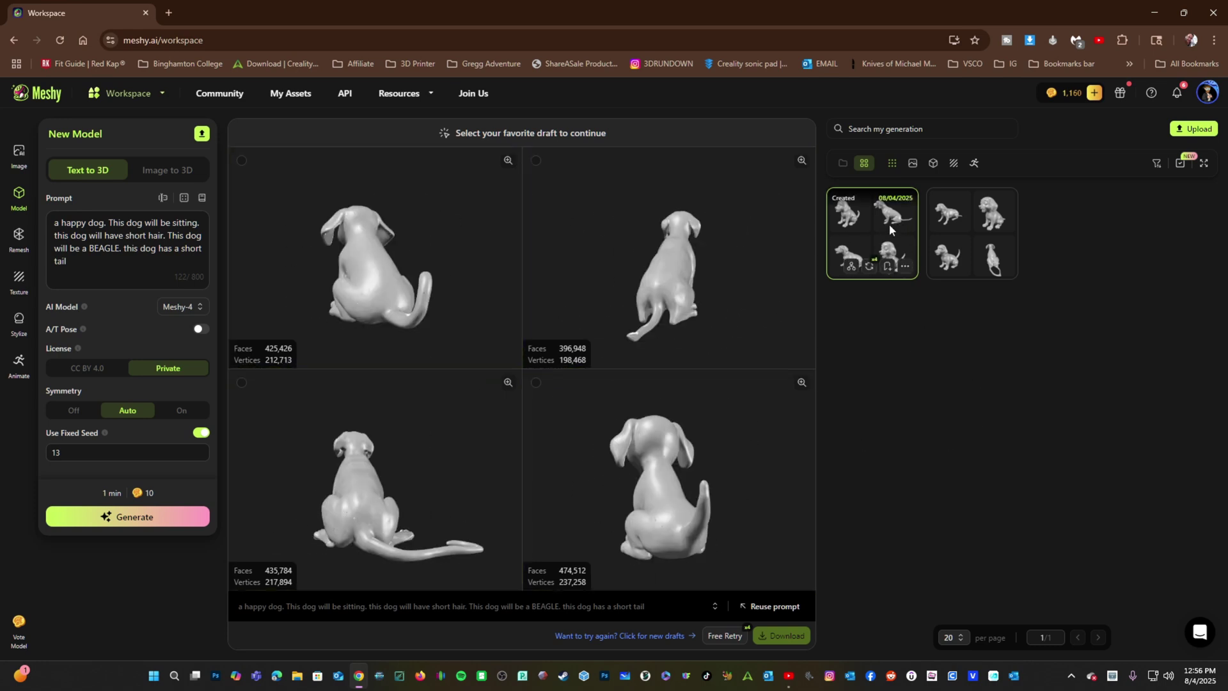
click(906, 267)
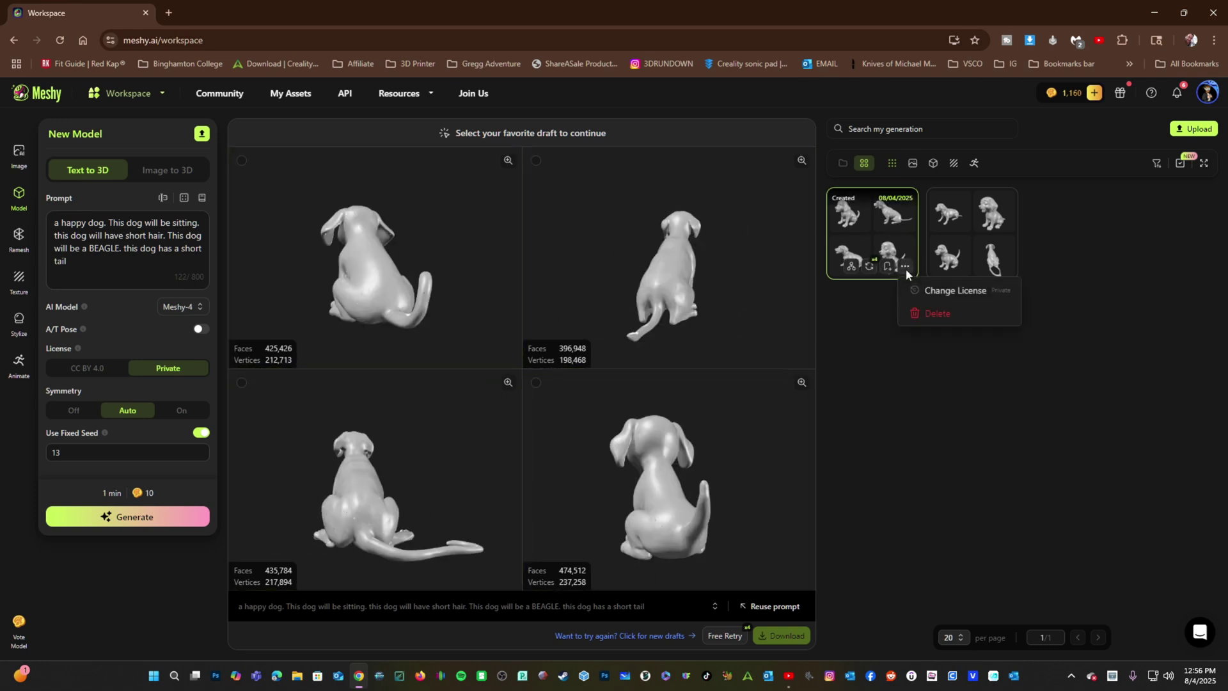
click(933, 315)
click(760, 415)
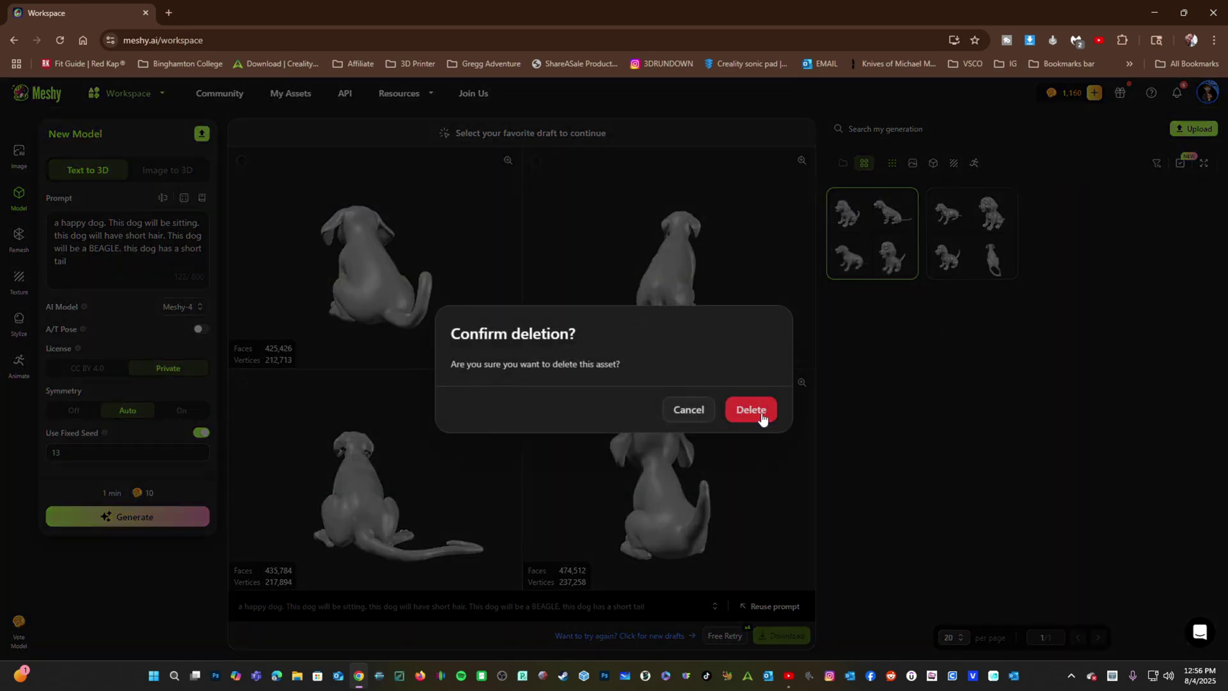
click(881, 271)
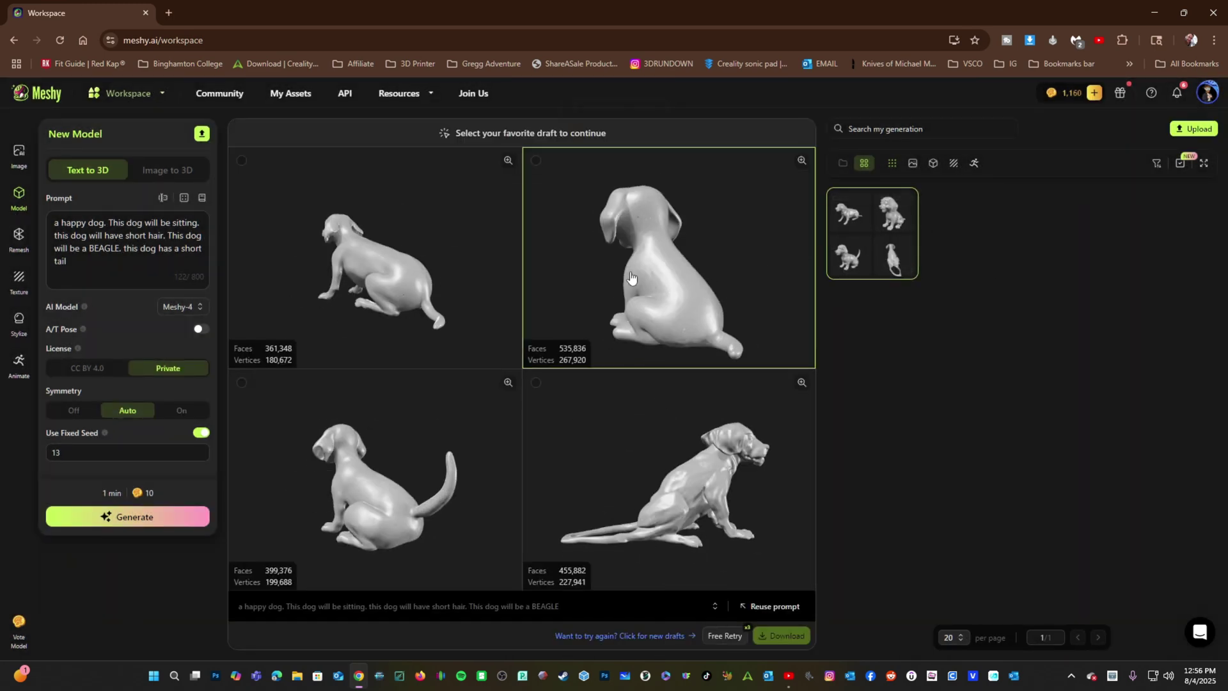
- Confirm the top-right draft for generation at Adaptive Medium polycount with texture on
click(631, 274)
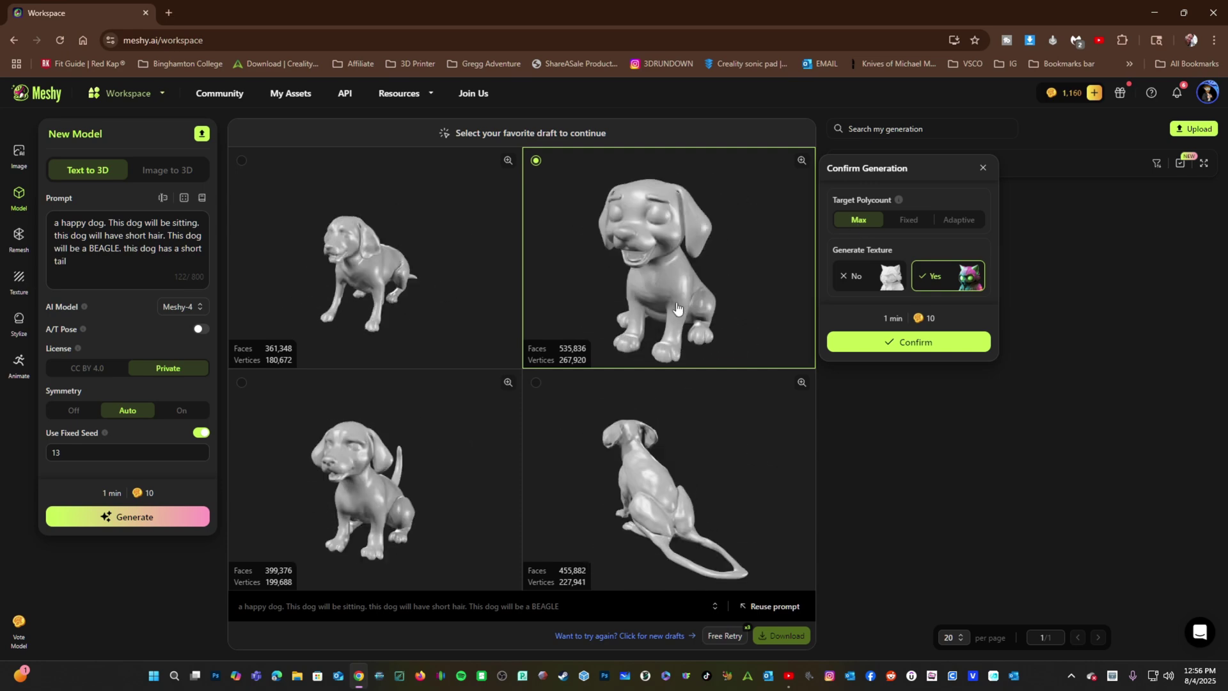
click(909, 219)
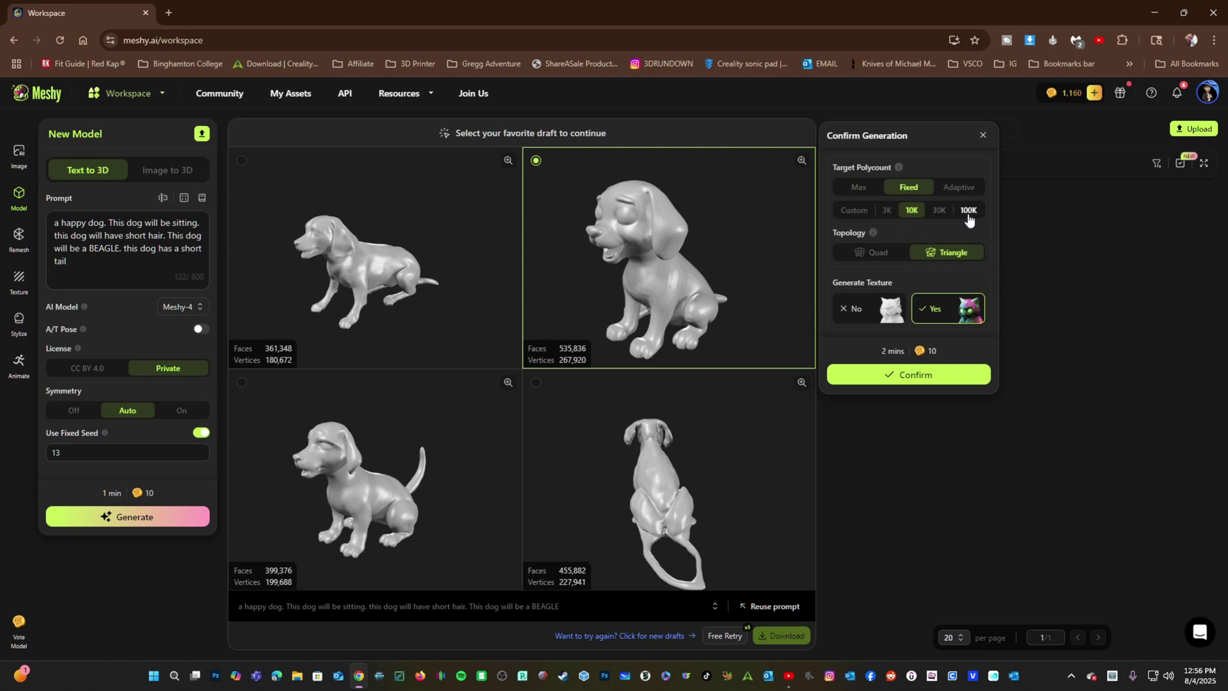
click(961, 188)
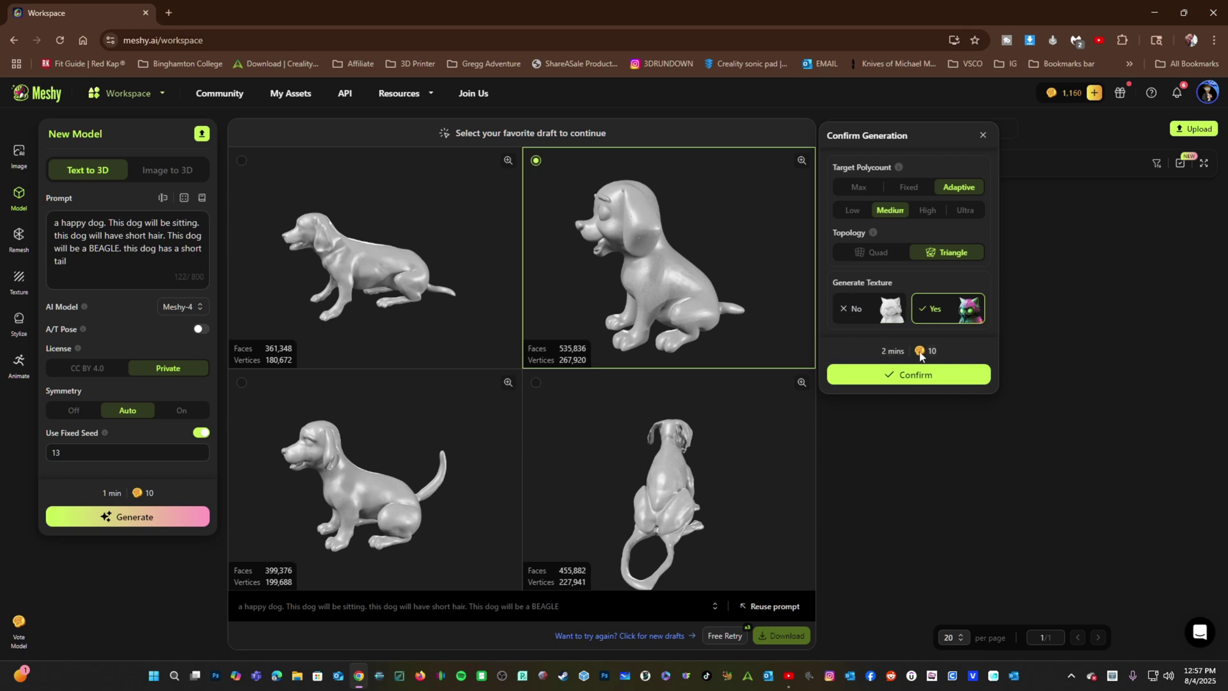
click(870, 312)
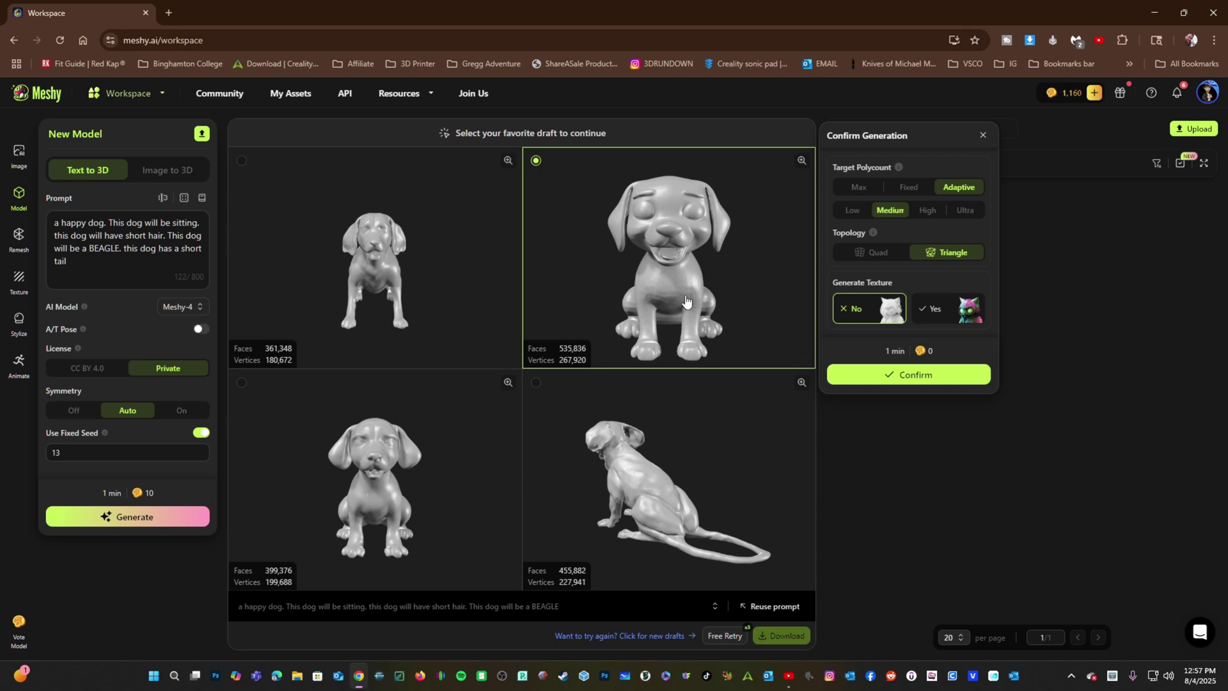
click(949, 320)
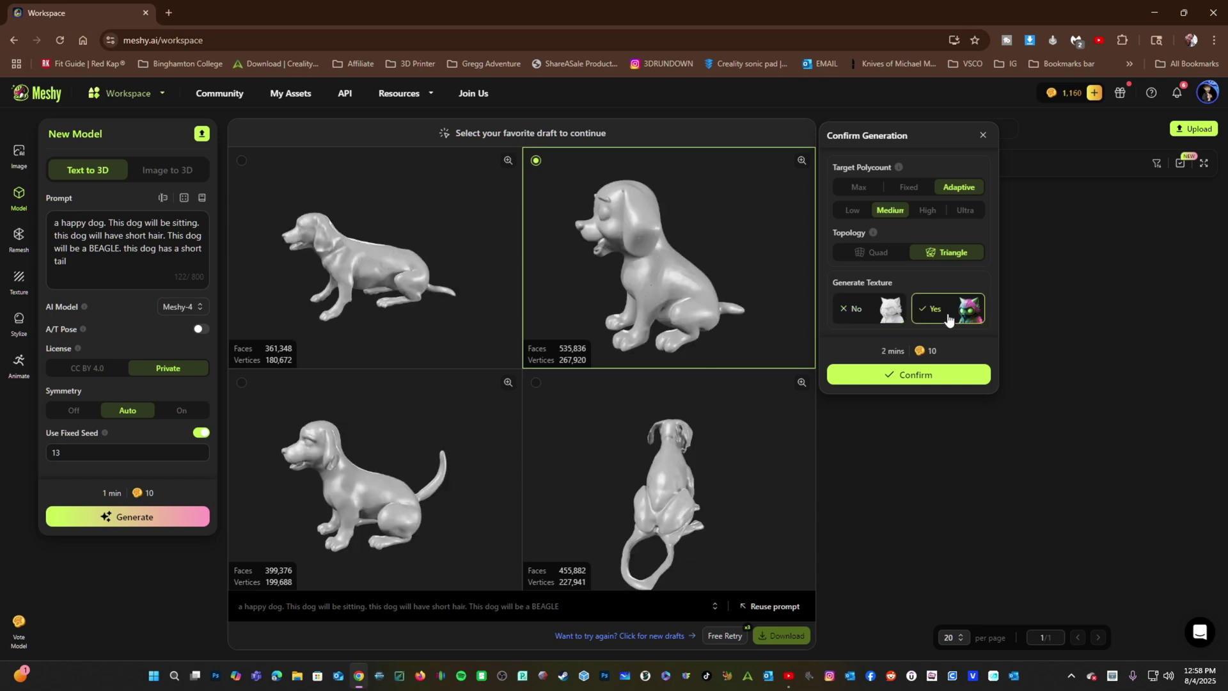
click(903, 375)
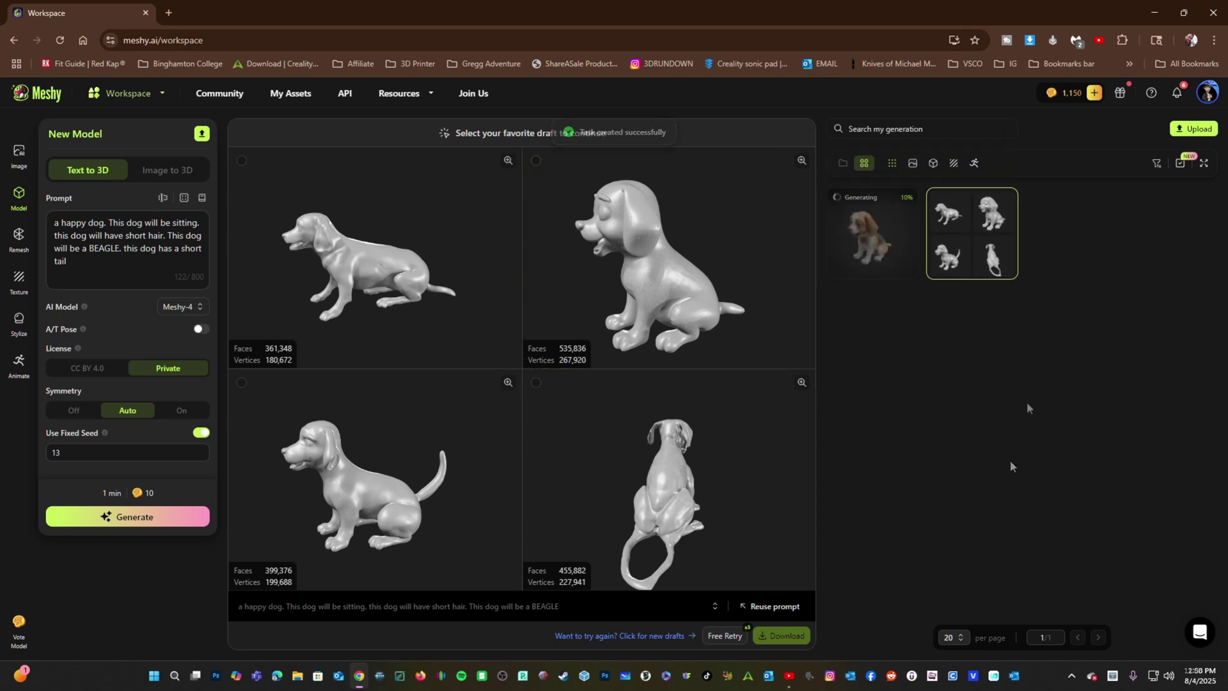
- Open the finished textured sitting-beagle model and orbit it to inspect it from the side and above
click(861, 228)
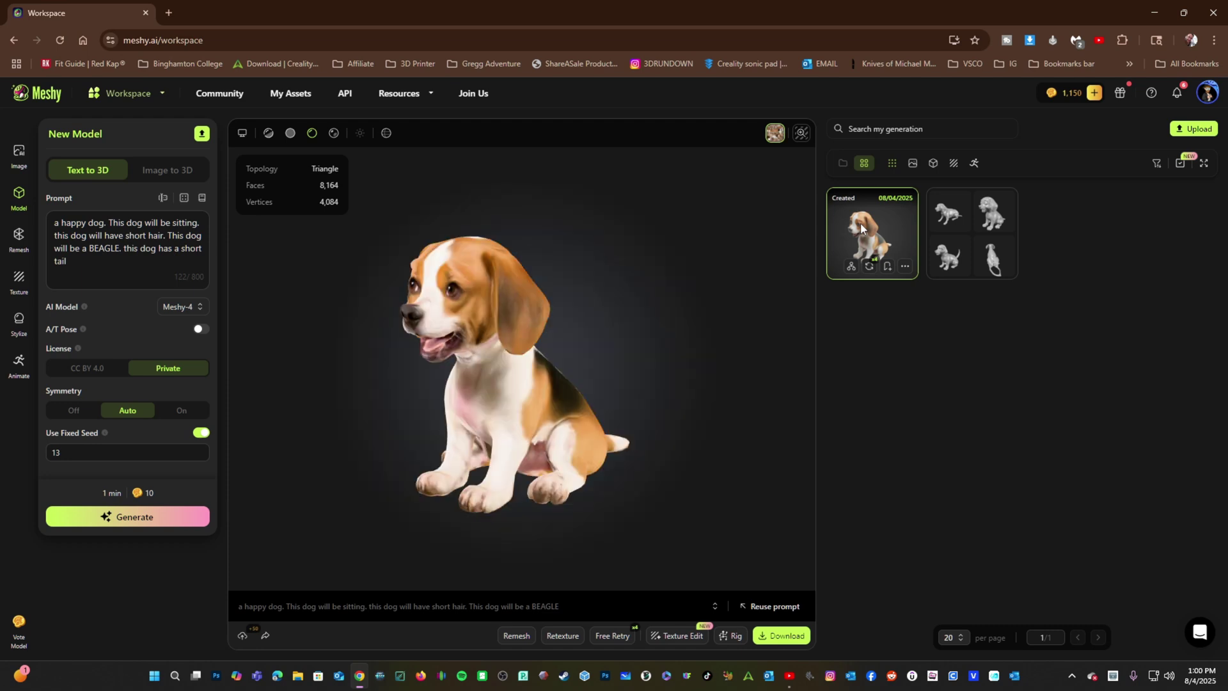
mouse_move(702, 450)
mouse_down()
mouse_move(665, 451)
mouse_move(696, 450)
mouse_up()
drag(717, 409, 600, 388)
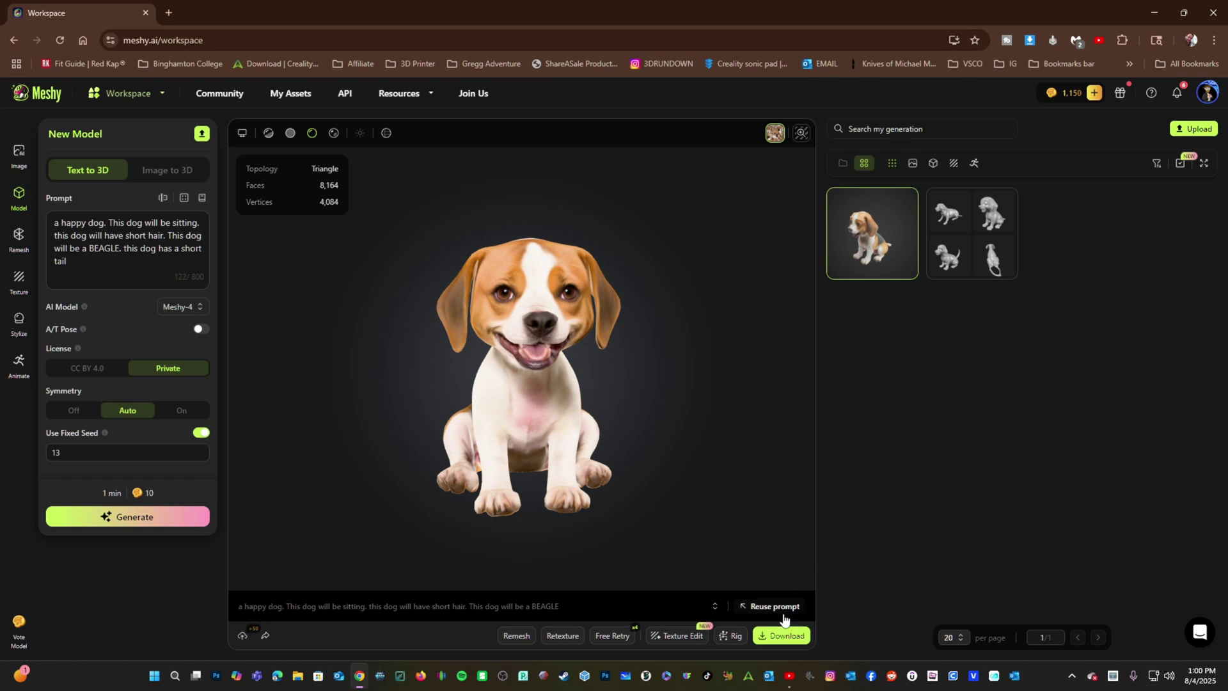
- Export the textured beagle in 3mf format, then return to the four beagle drafts
click(780, 635)
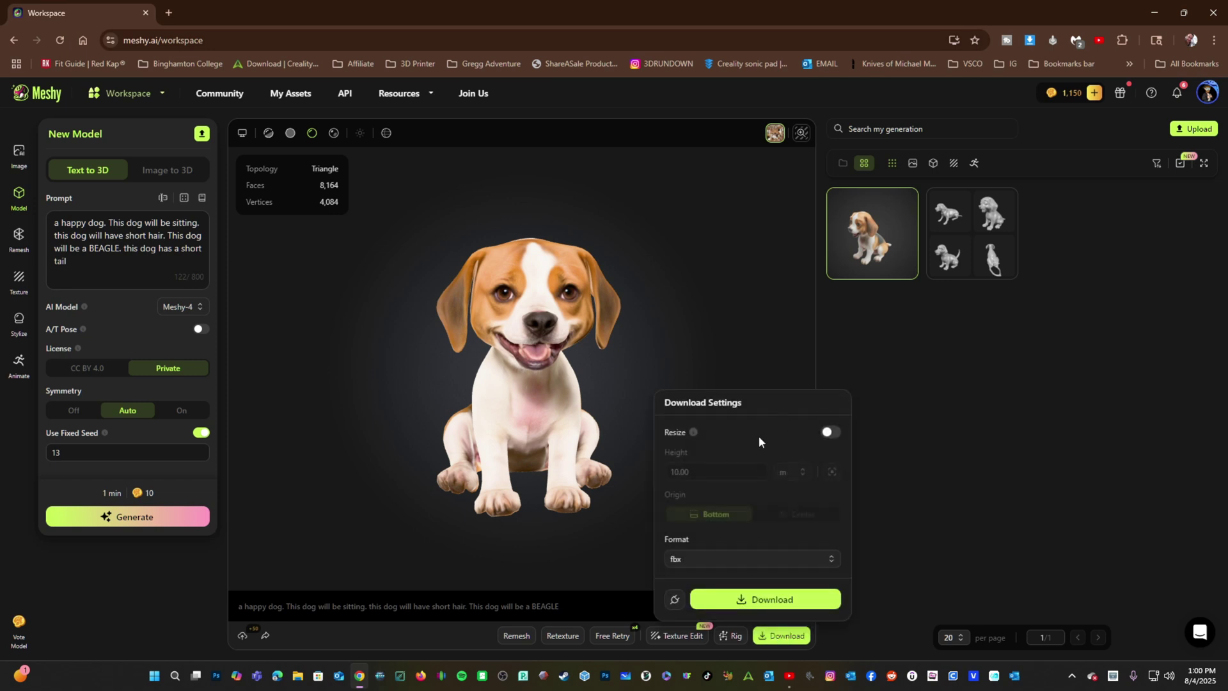
click(725, 562)
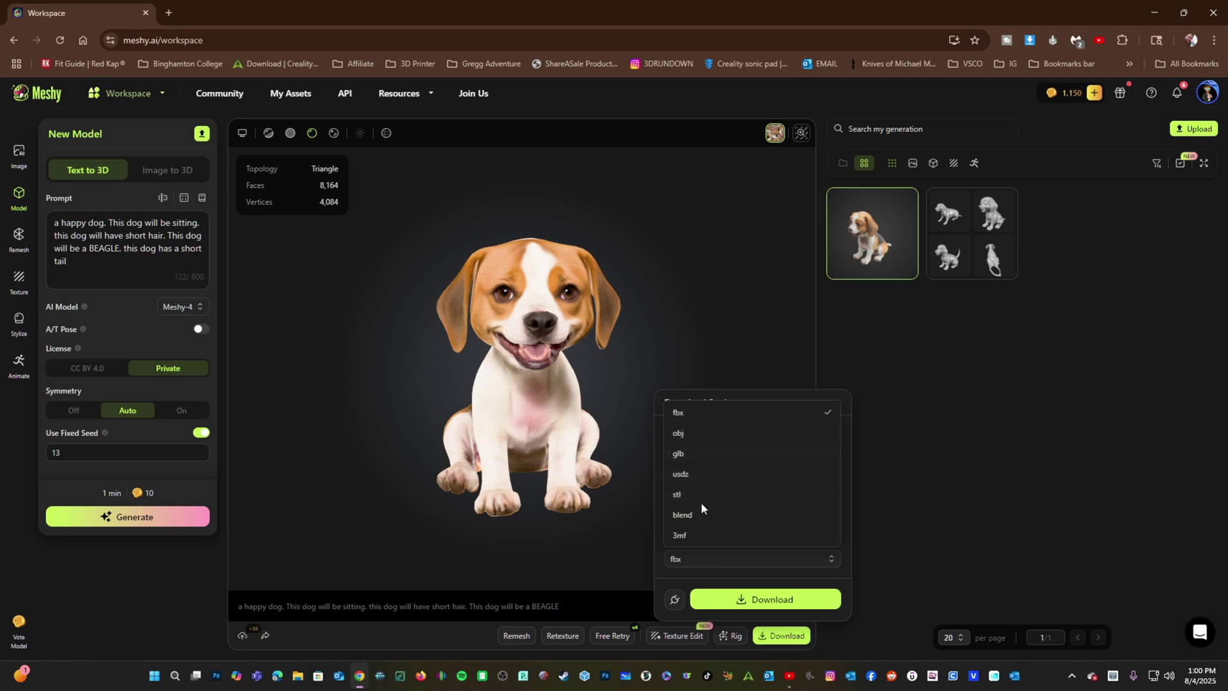
click(710, 409)
click(738, 556)
click(689, 534)
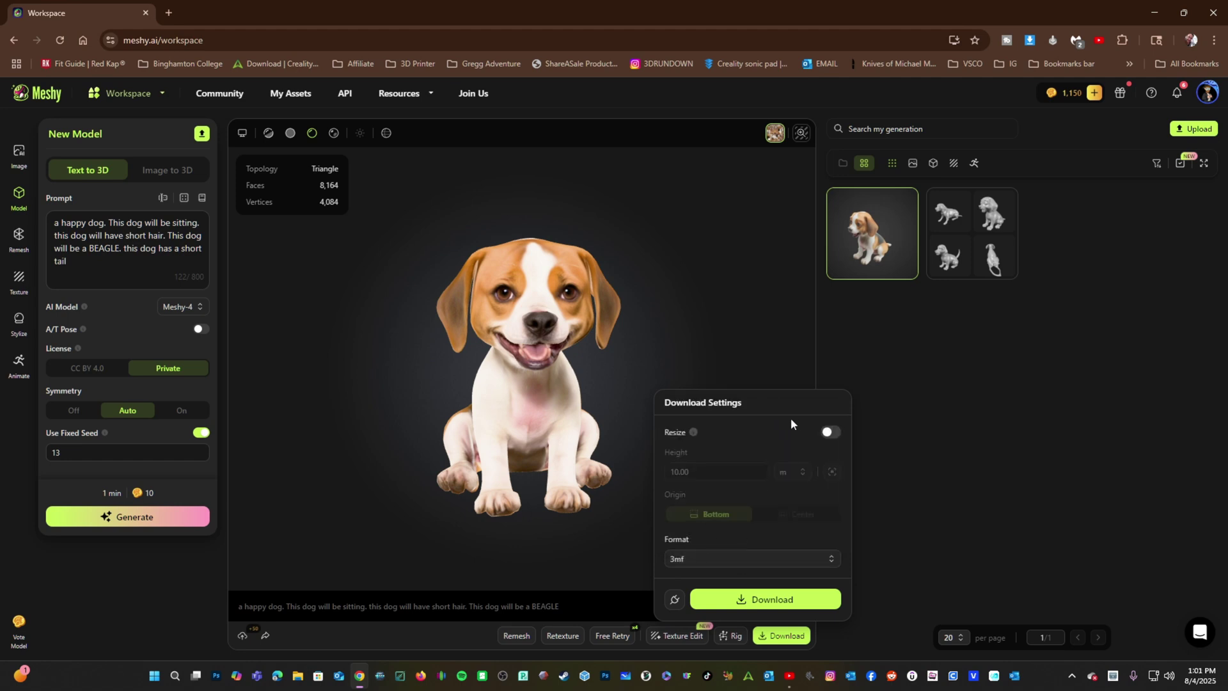
click(775, 599)
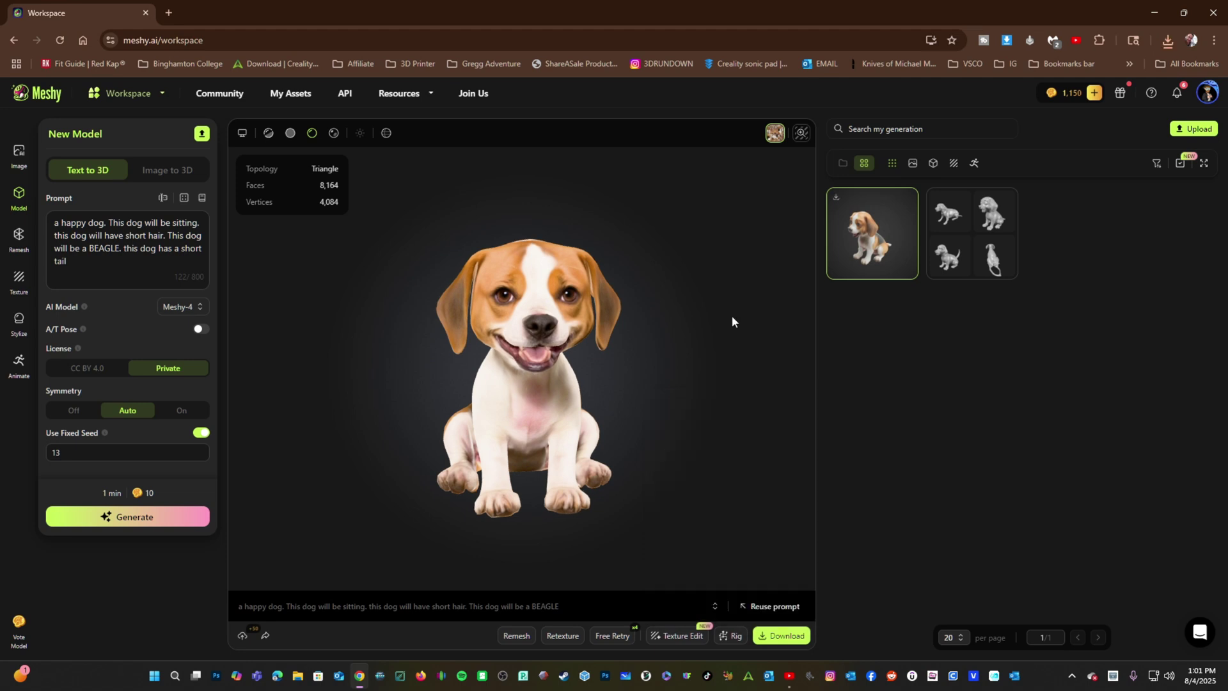
click(978, 227)
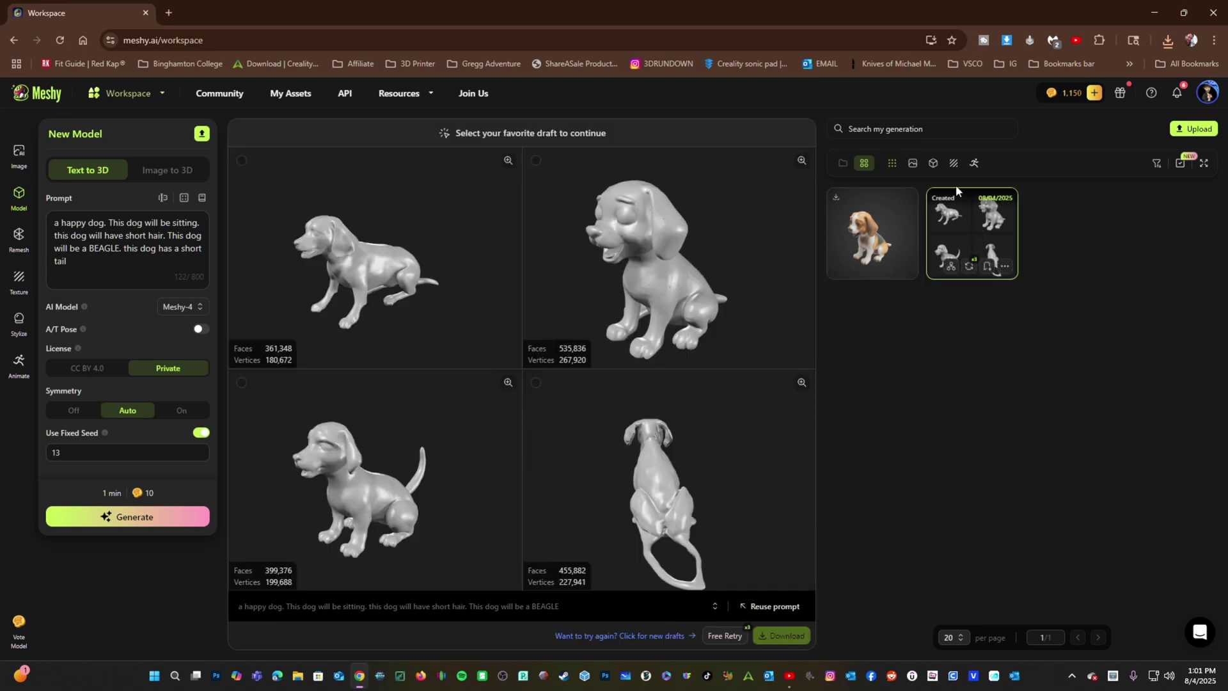
- Generate the top-right beagle draft with Generate Texture set to No, then view the remeshed dog
click(677, 237)
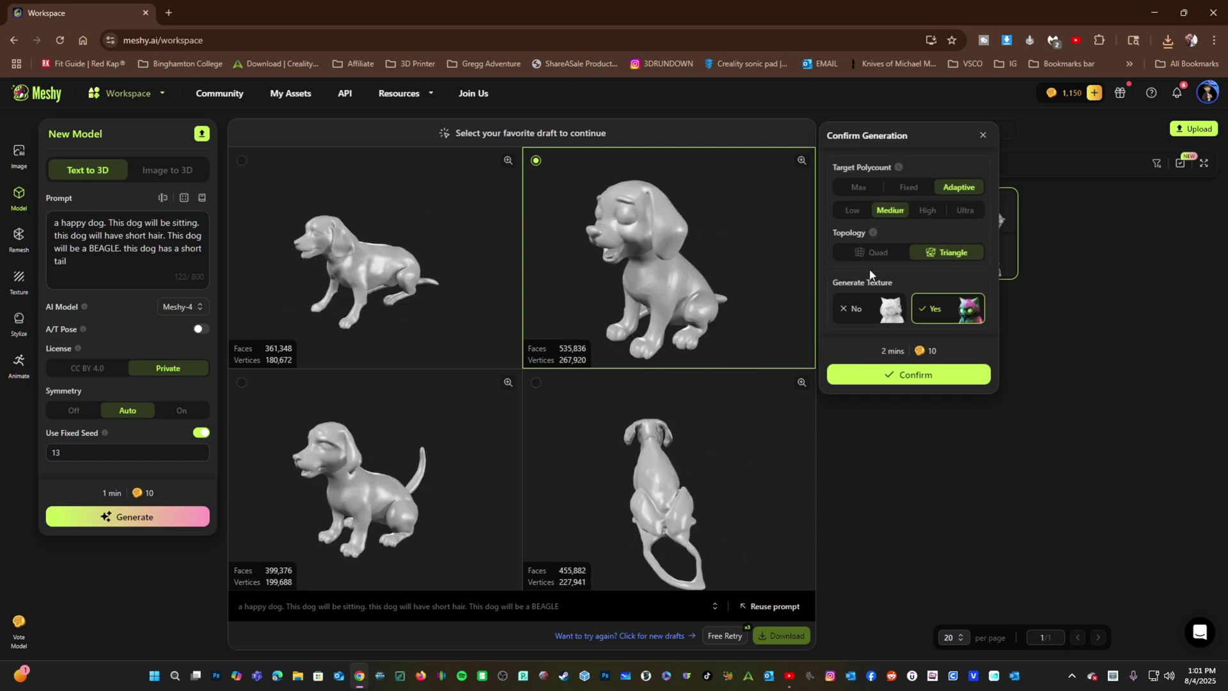
click(868, 315)
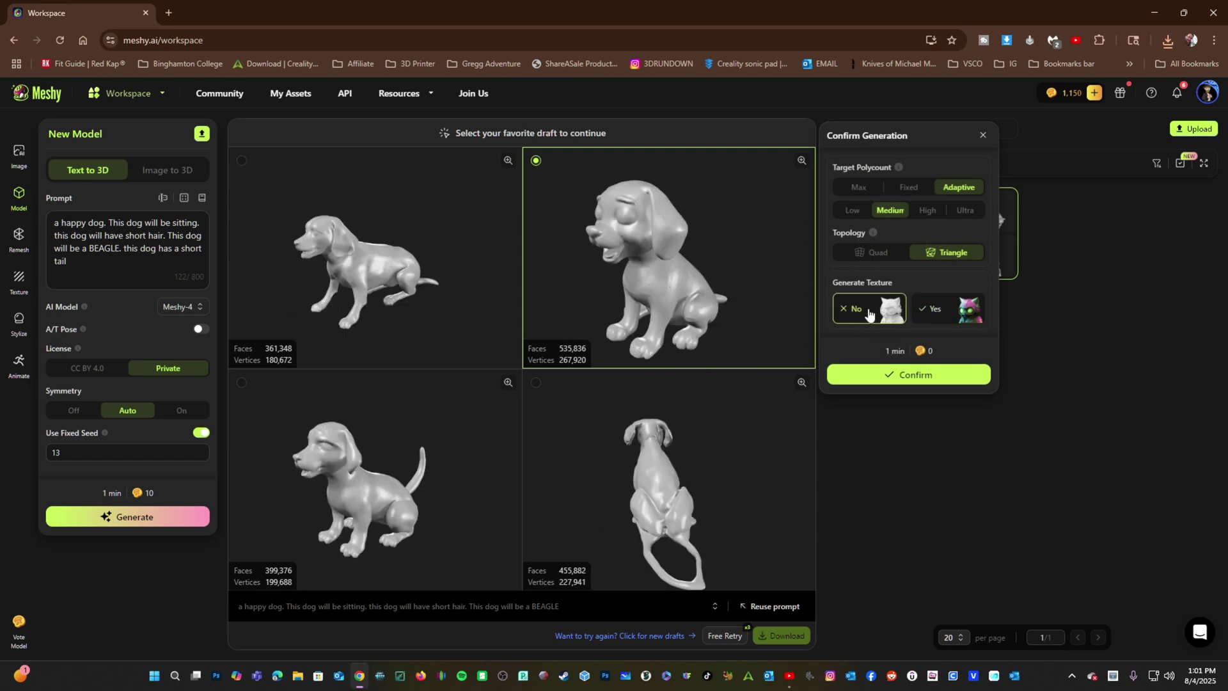
click(921, 375)
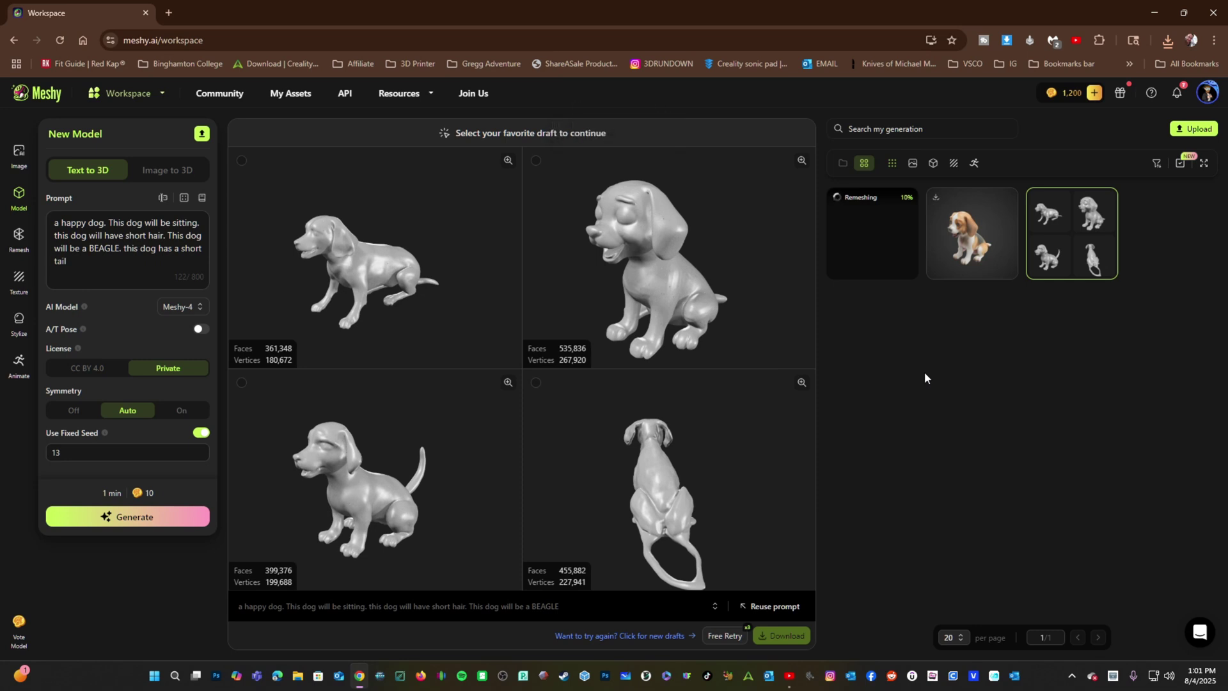
click(869, 228)
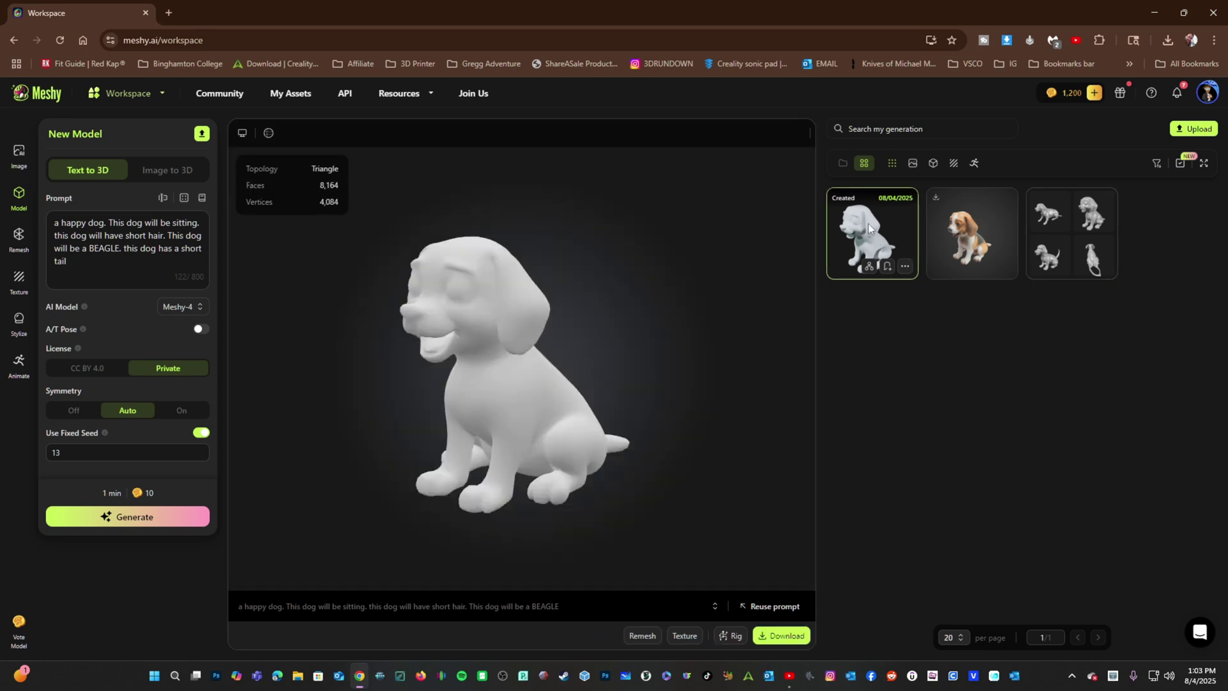
- Rotate the remeshed dog to its side, then download it with Format set to 3mf
drag(508, 455, 569, 459)
click(781, 635)
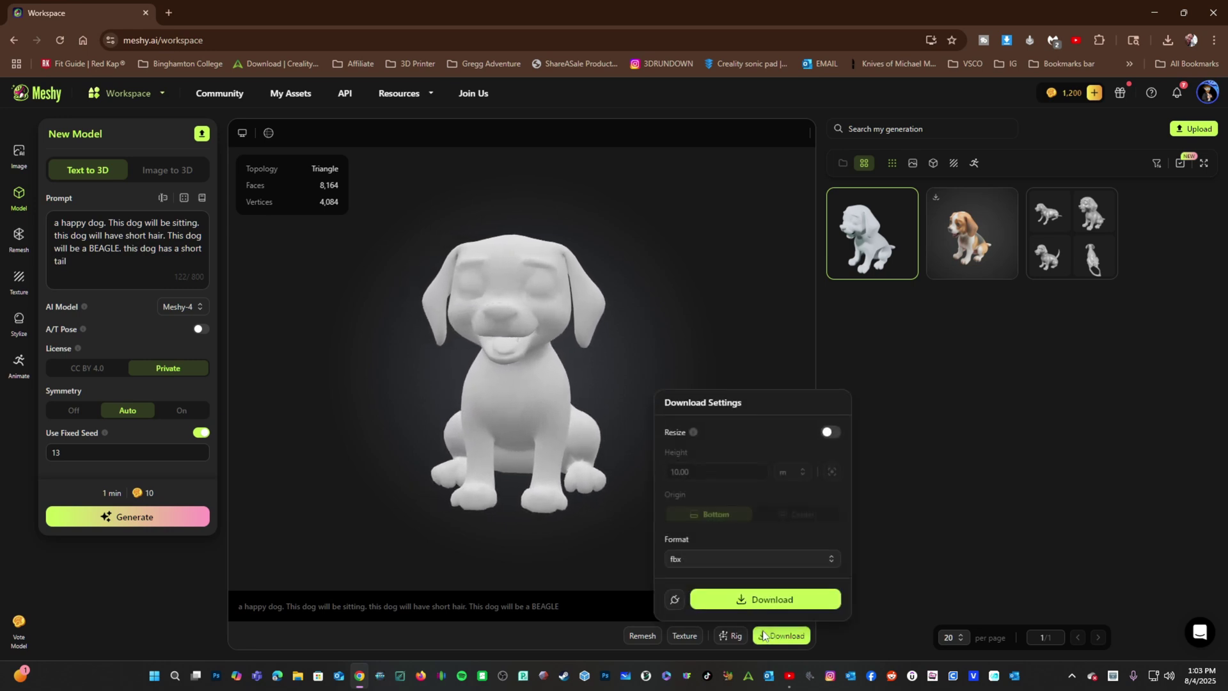
click(720, 561)
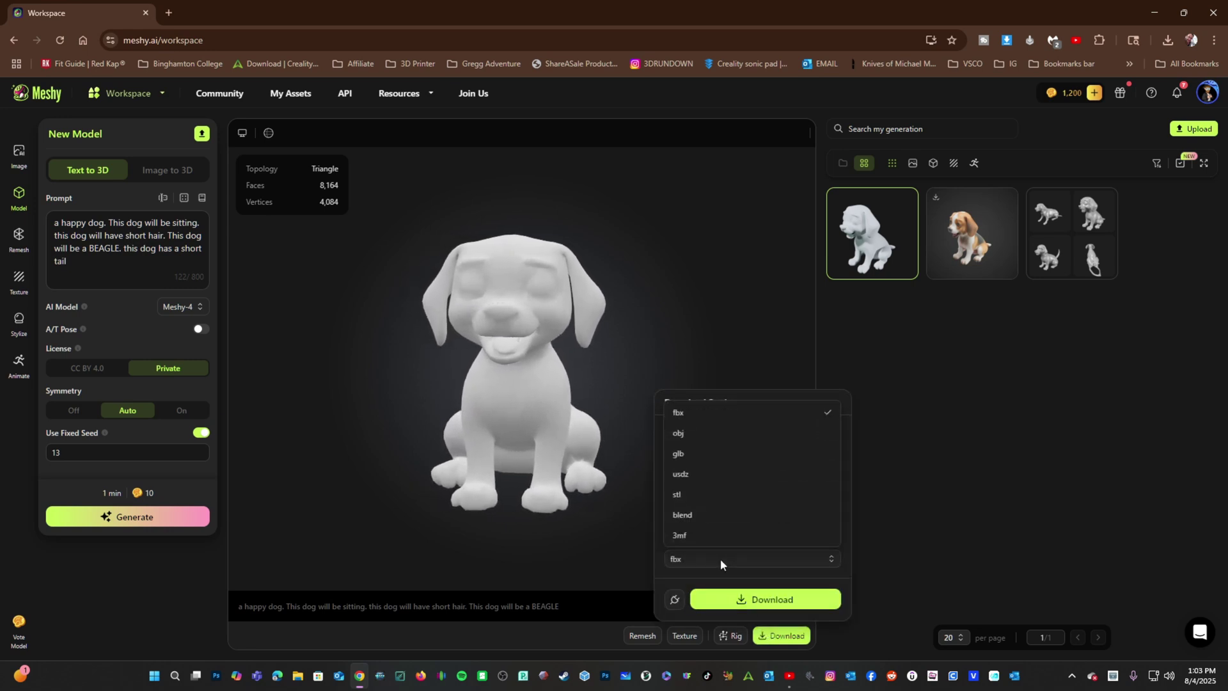
click(689, 536)
click(764, 597)
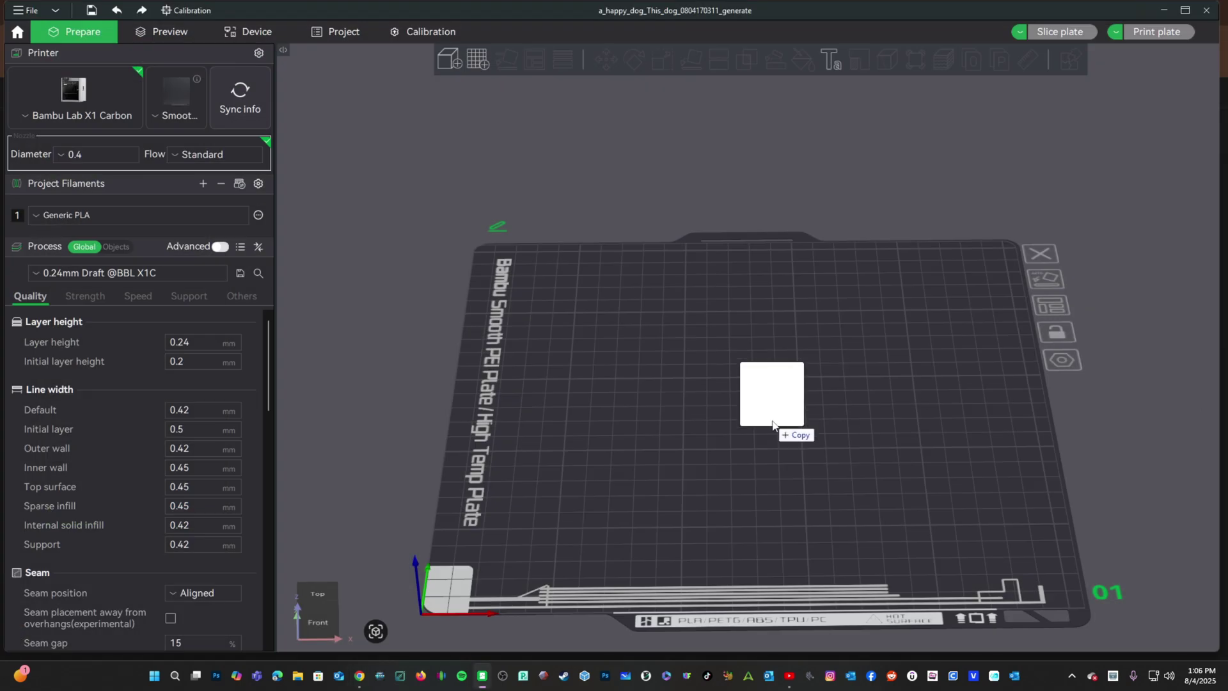
- Load the dog 3mf onto the plate as geometry only and scale it uniformly to 300%
drag(784, 420, 767, 424)
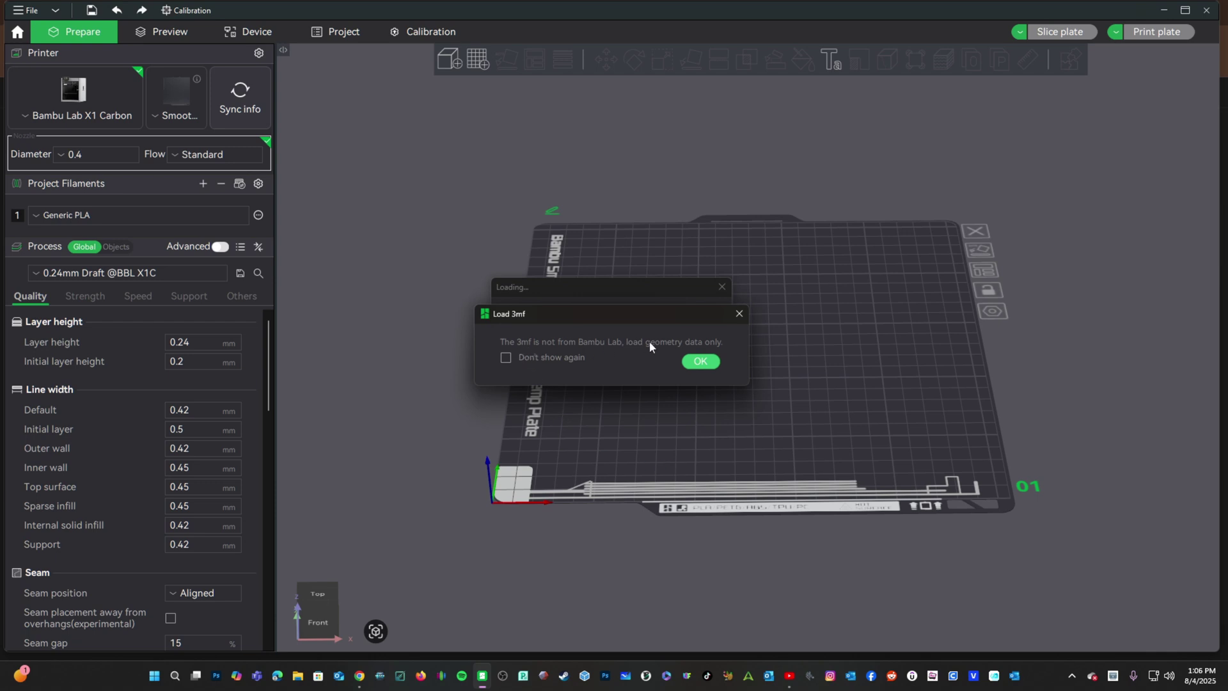
click(700, 361)
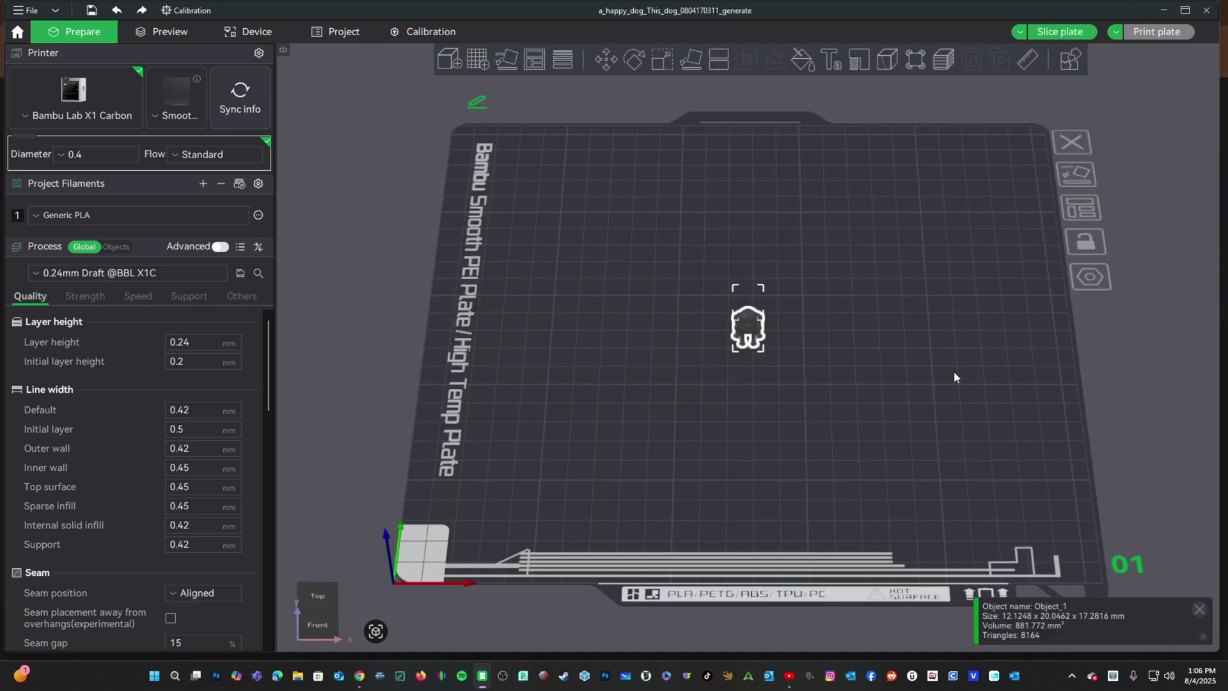
click(666, 60)
click(858, 106)
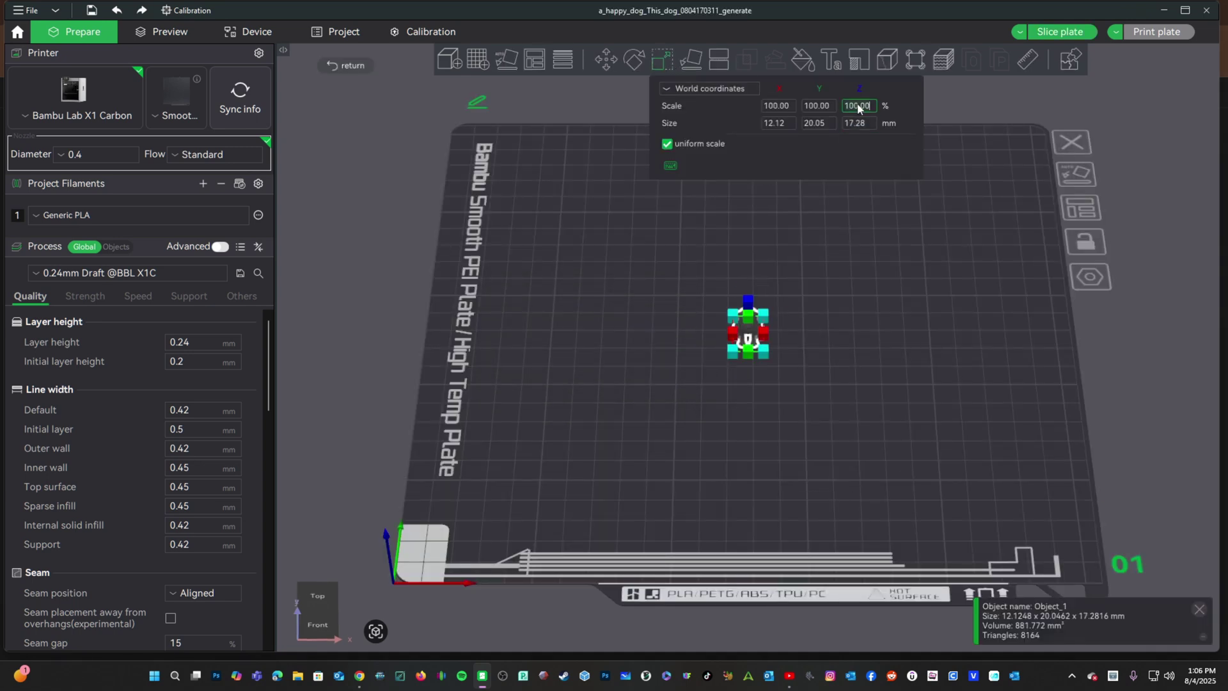
text(3)
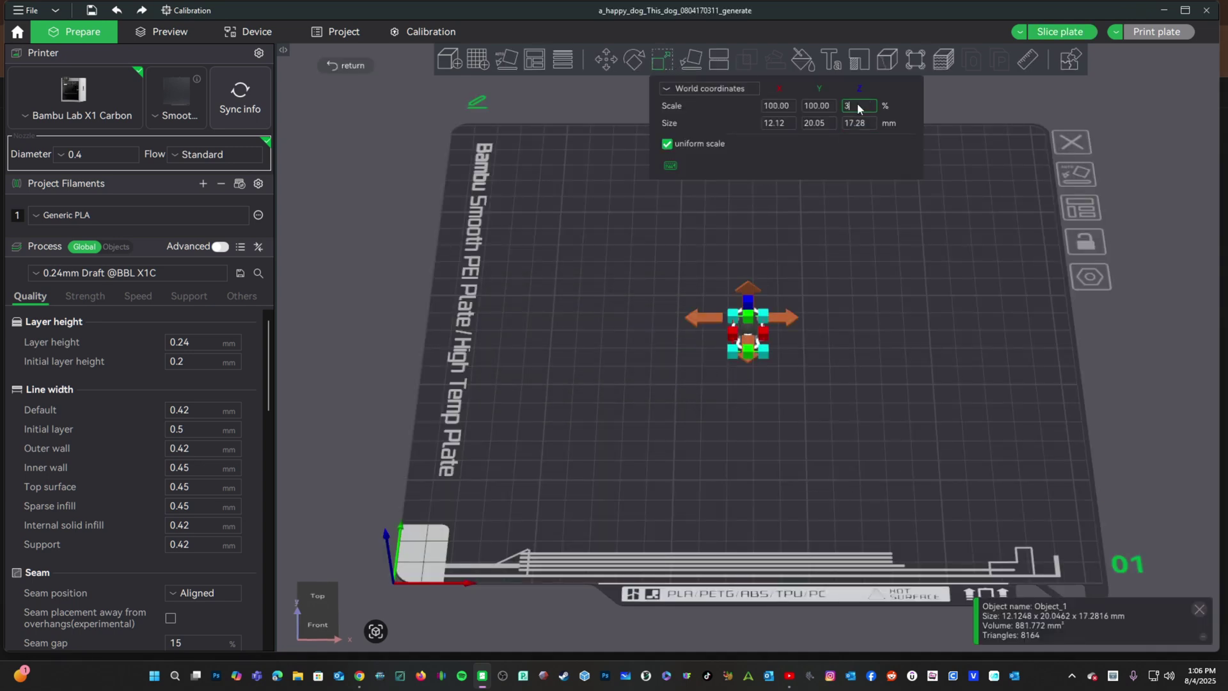
text(00)
key(Return)
drag(875, 169, 825, 474)
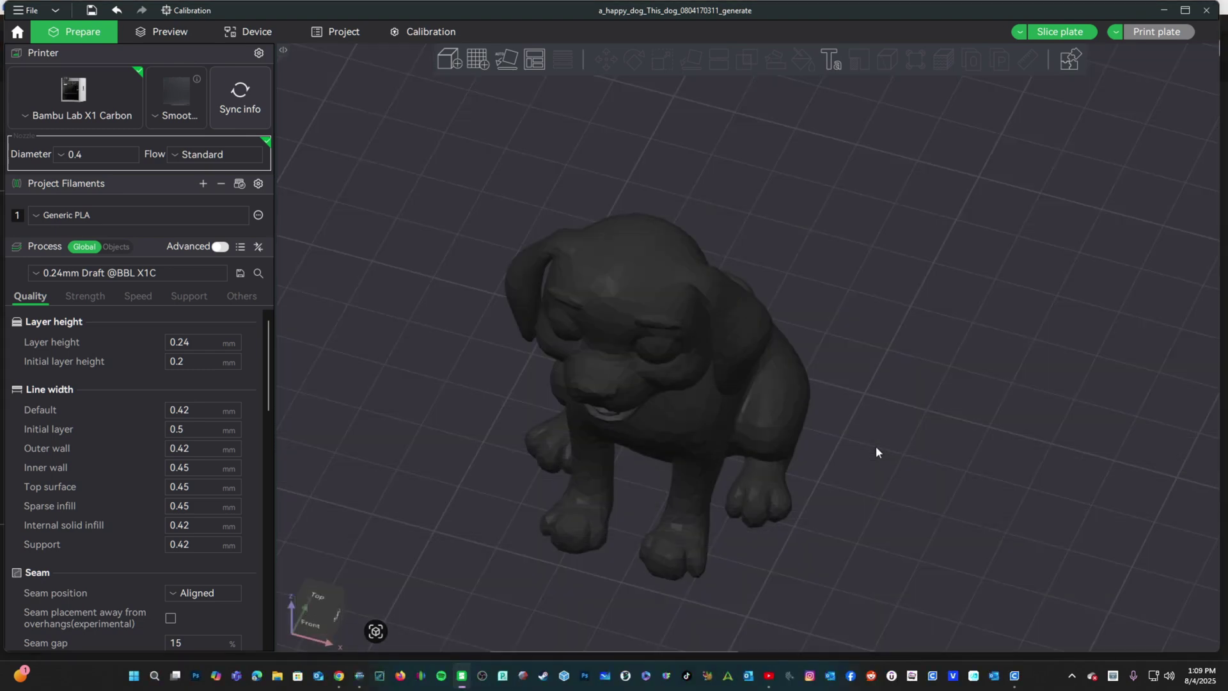
scroll(876, 446, down, 5)
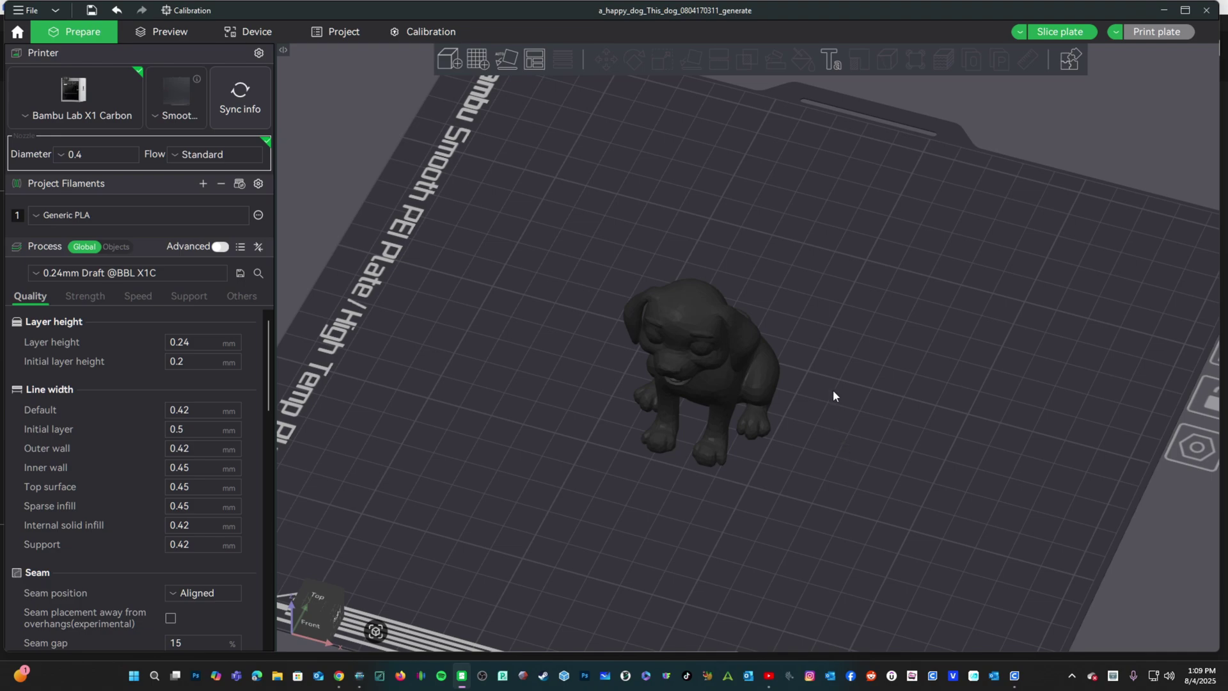
drag(843, 454, 820, 312)
scroll(766, 424, up, 6)
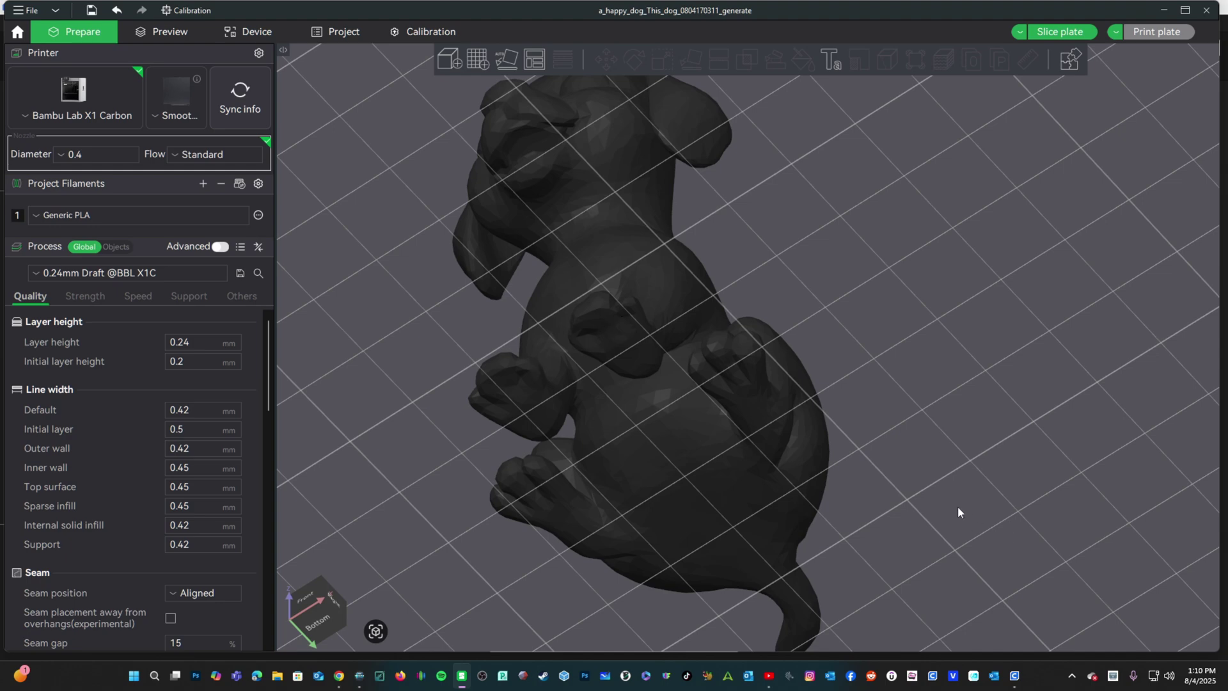
key(0)
- Select the dog and drag its Z arrow down to sink it to 29.53 mm
click(669, 343)
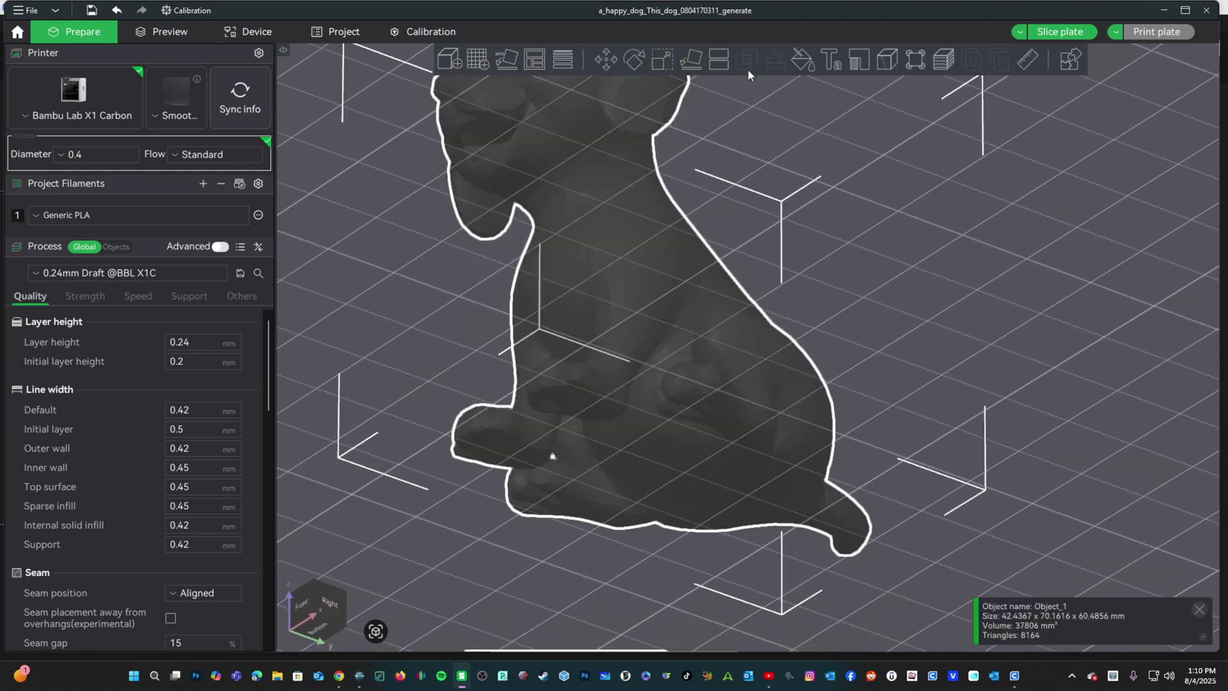
click(606, 59)
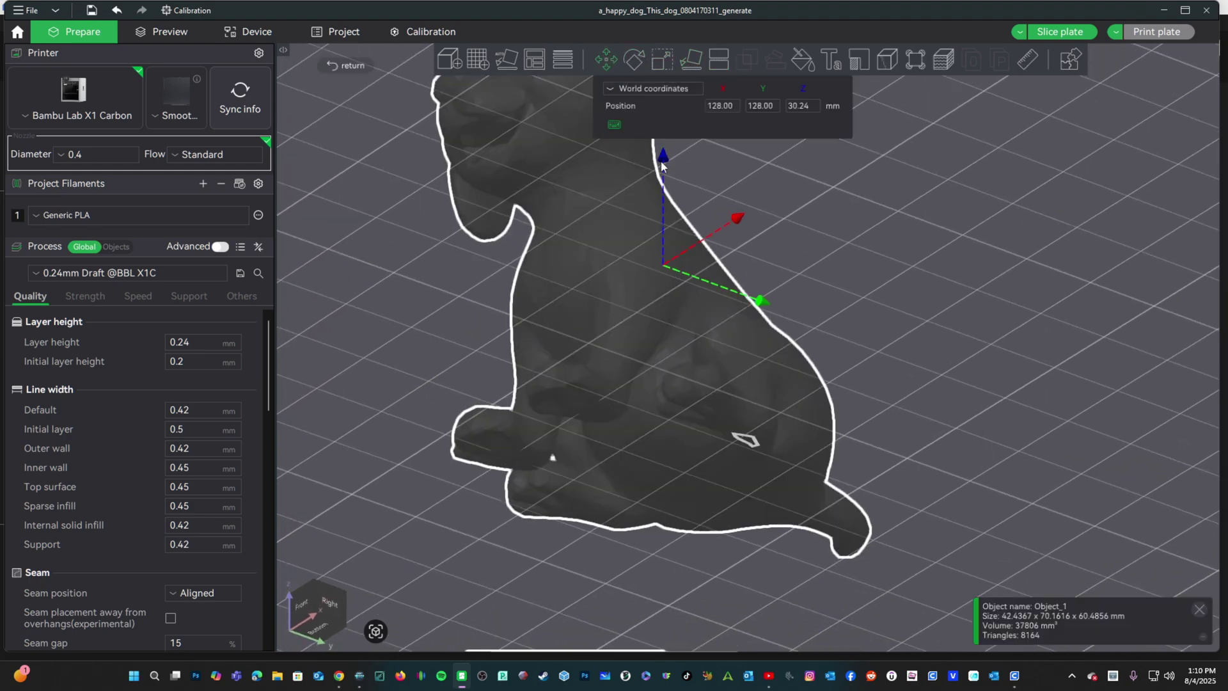
drag(661, 166, 666, 205)
- Inspect the dog's base and feet from below and from the side
key(2)
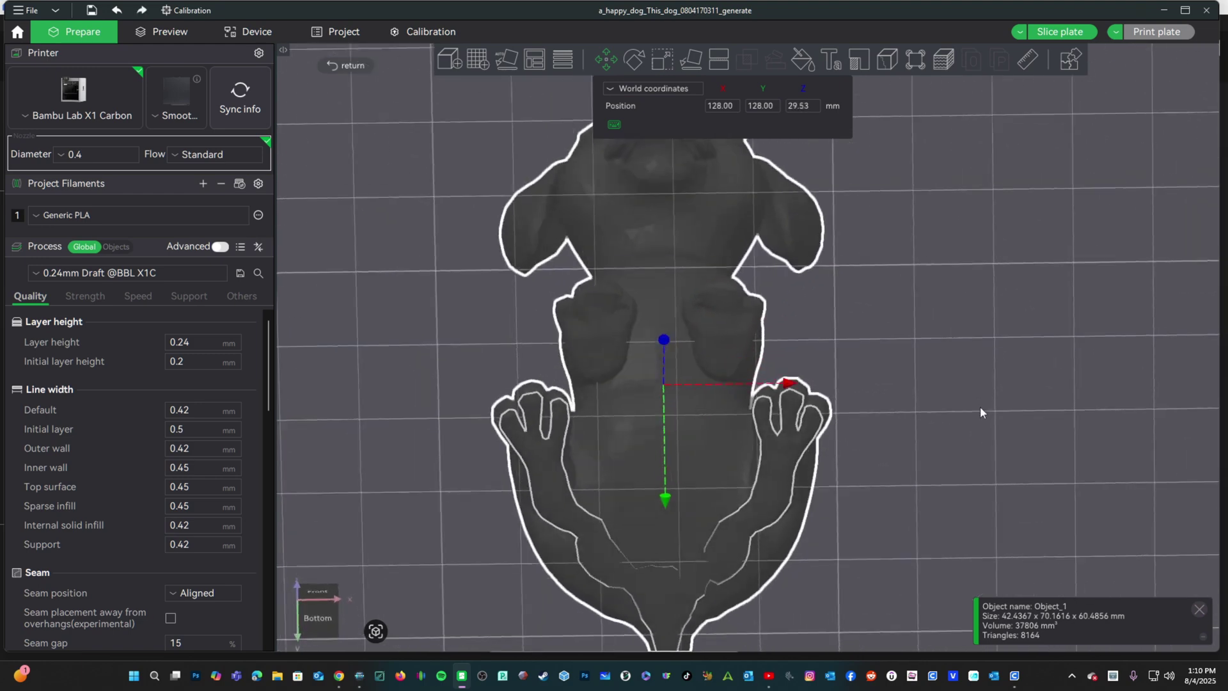
scroll(975, 416, down, 4)
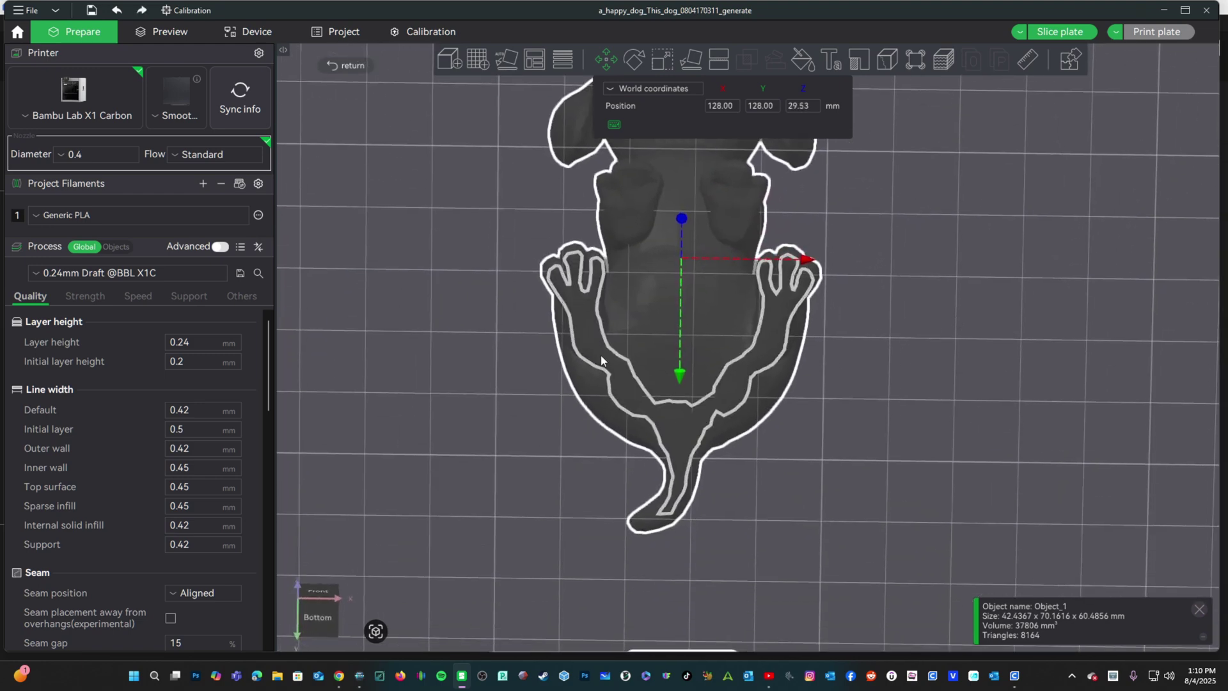
drag(825, 396, 839, 527)
scroll(629, 433, up, 5)
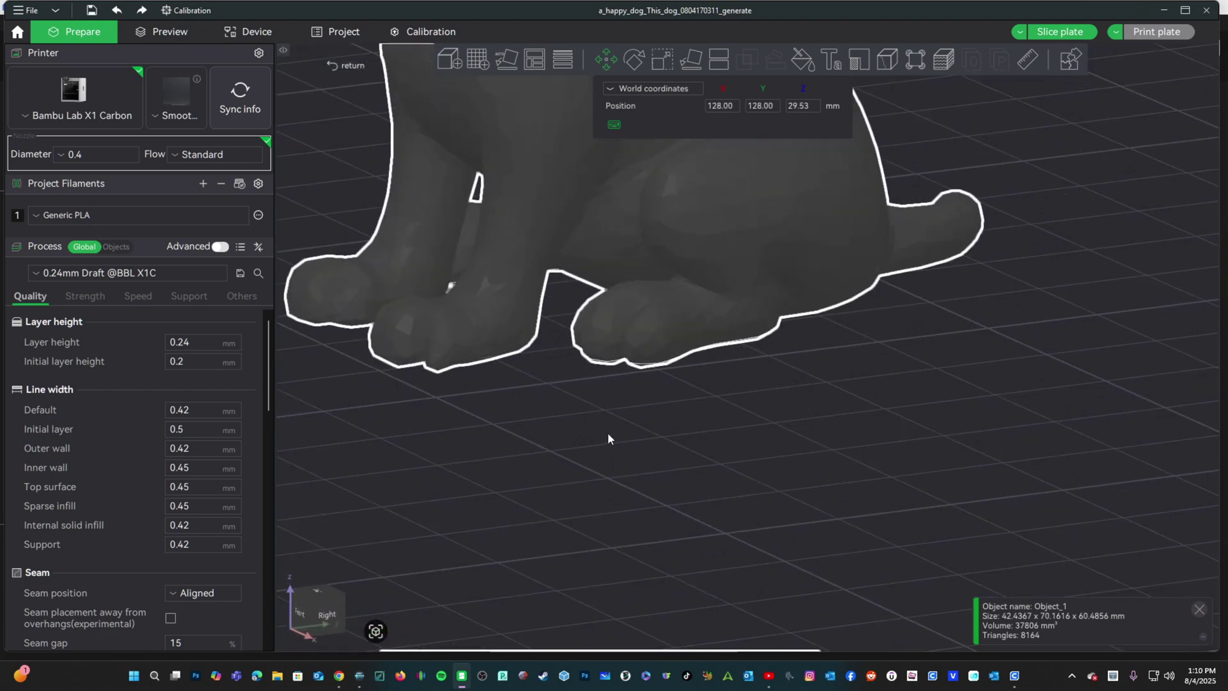
drag(607, 433, 619, 495)
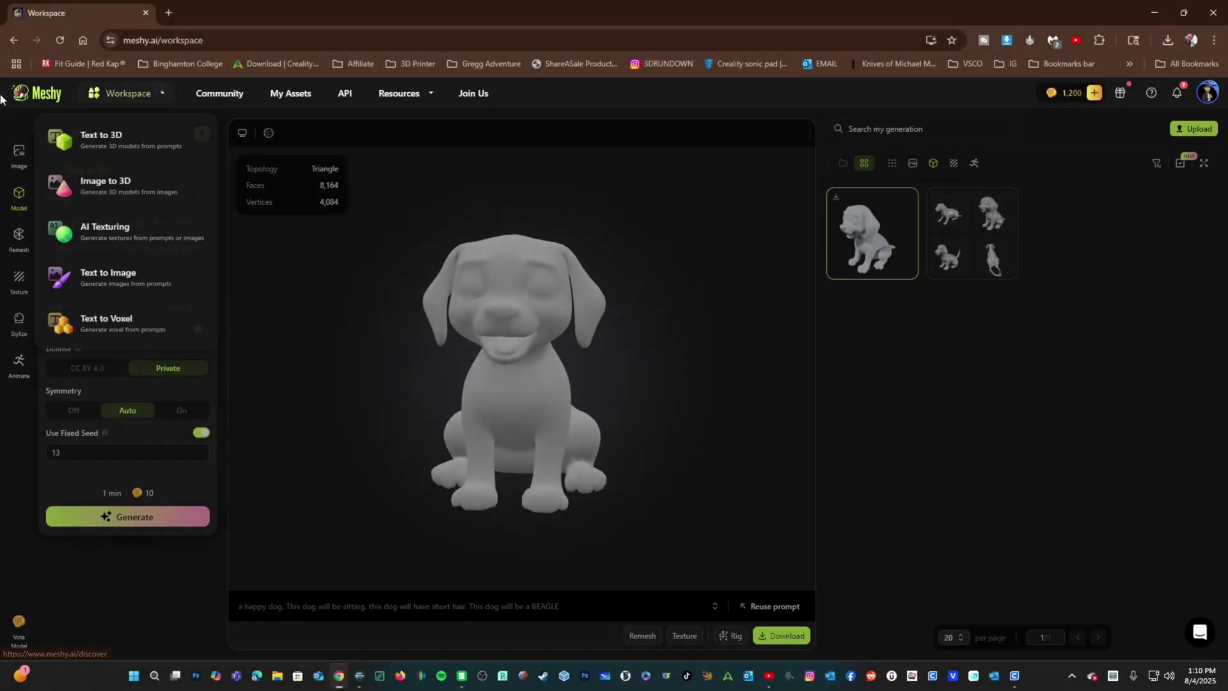
- Start a new Image to 3D model from the home page and drop in the beagle photo
click(41, 95)
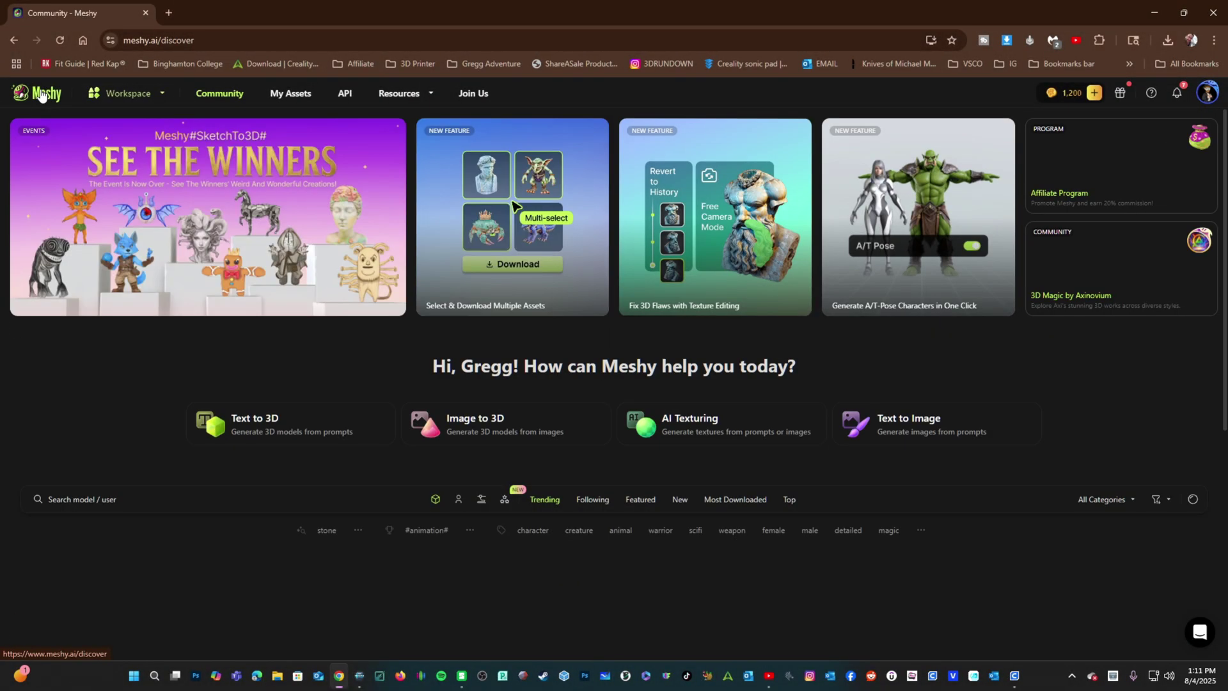
click(490, 423)
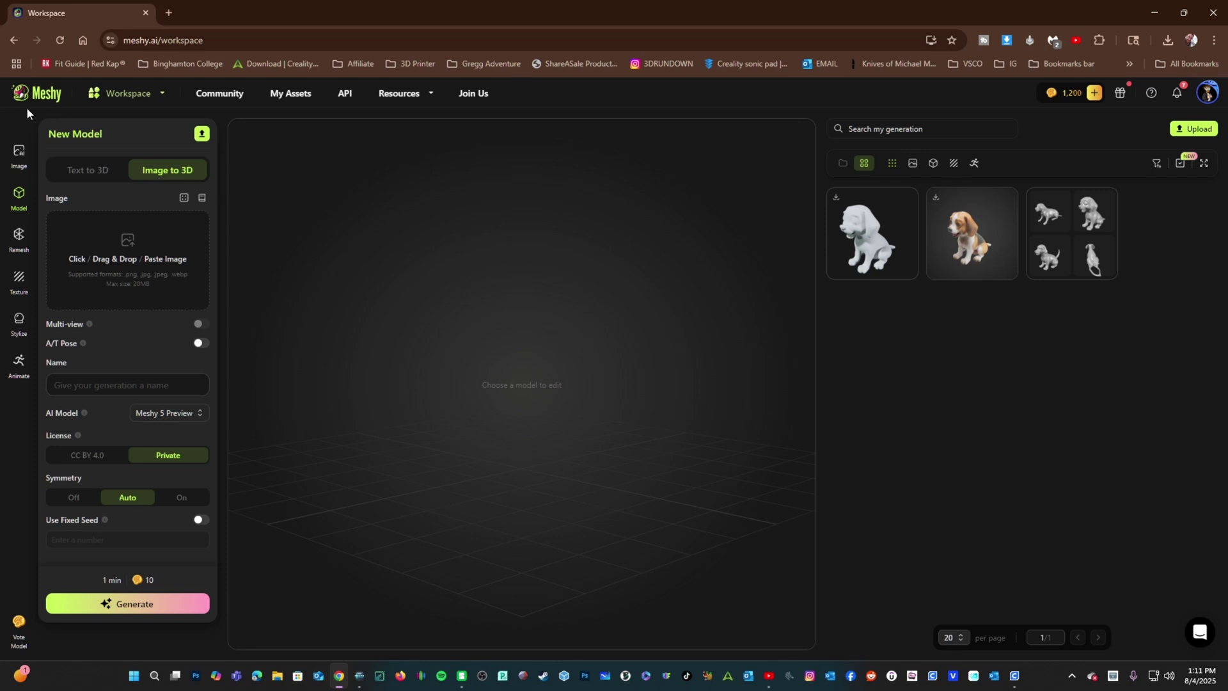
click(85, 171)
click(160, 171)
click(97, 171)
click(166, 175)
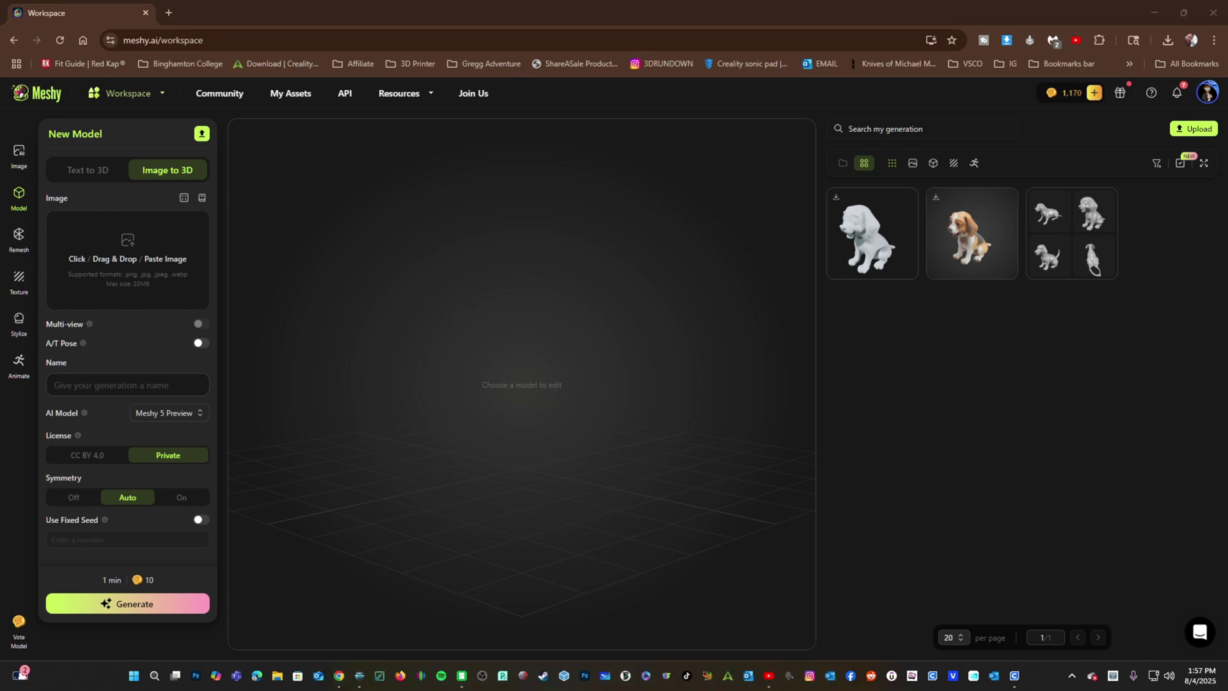
drag(1227, 339, 108, 254)
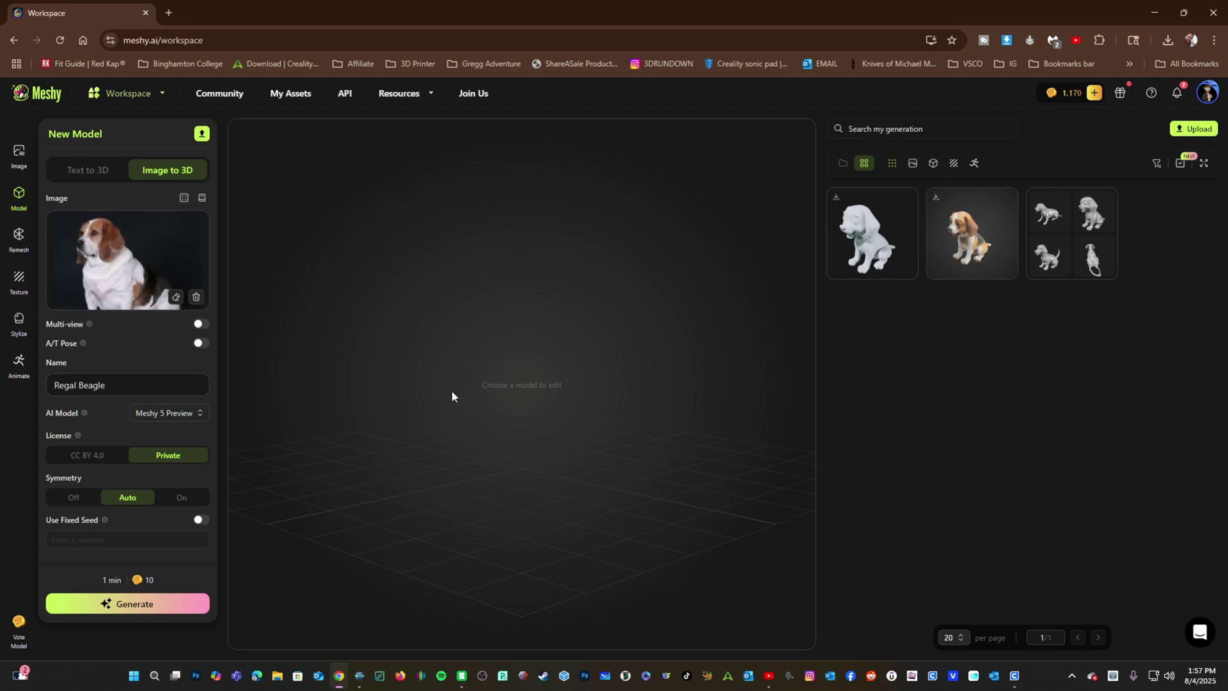
- Generate four beagle drafts, dismiss Confirm Generation without continuing, and enable Multi-view input
click(125, 609)
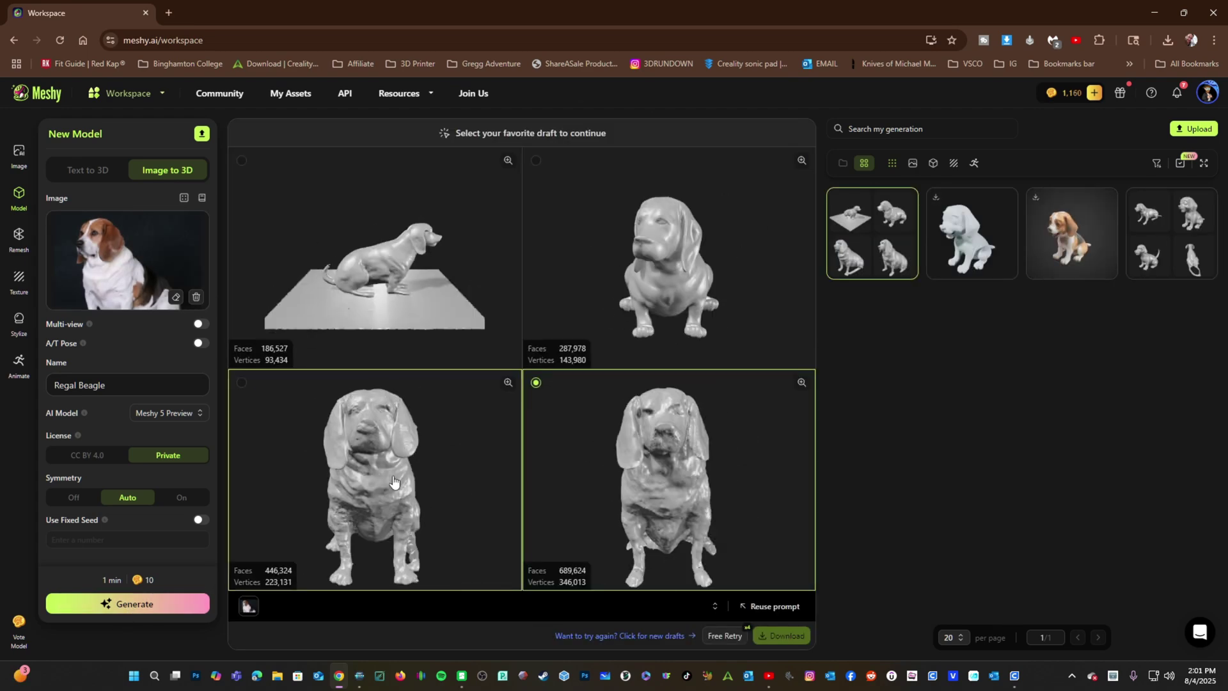
click(382, 490)
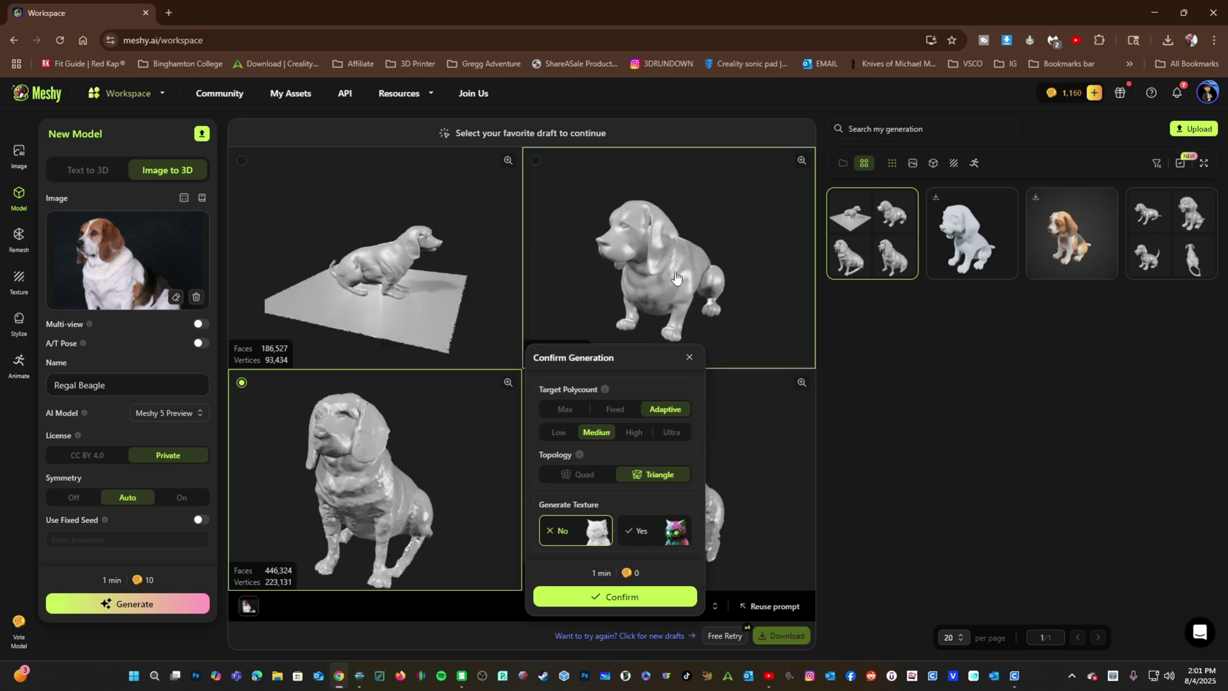
click(381, 490)
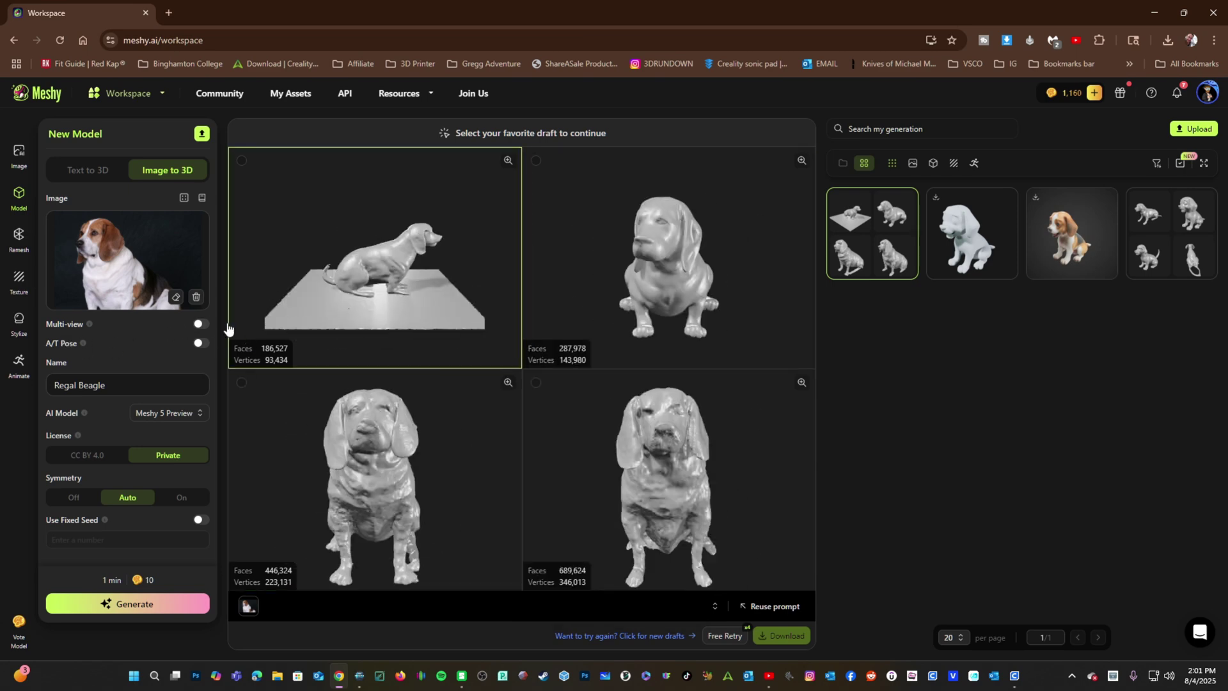
click(198, 325)
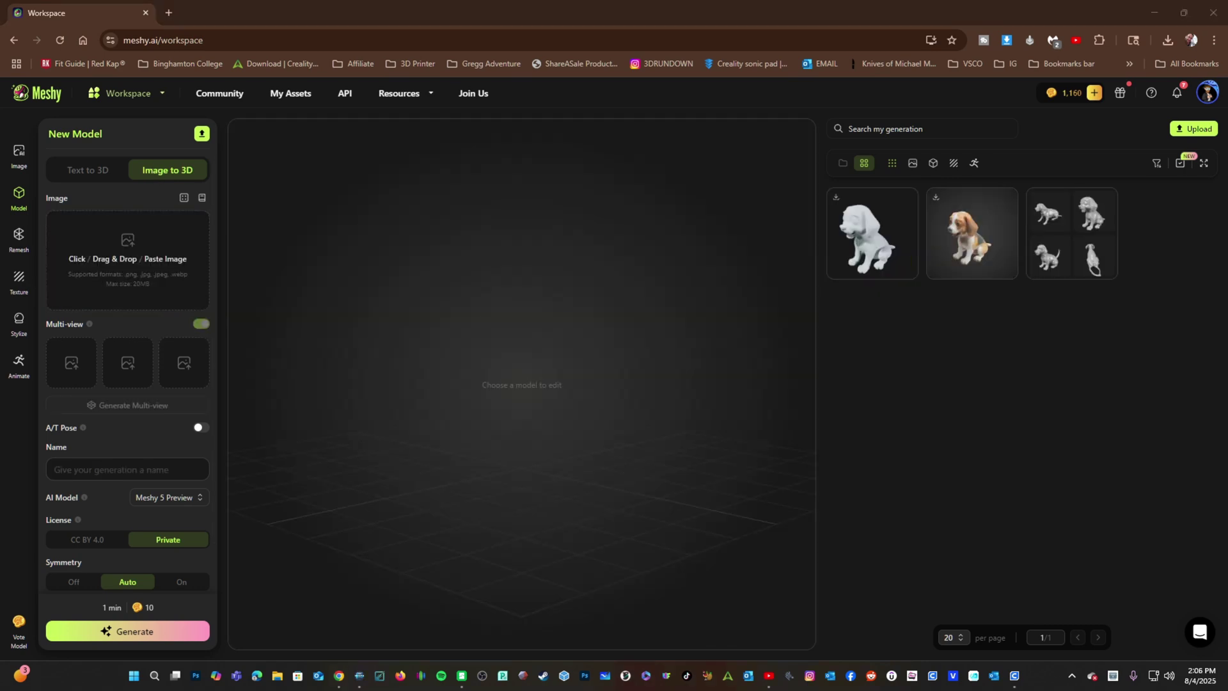
- Add the penguin photo plus two extra views, enlarge the bottom-left Penguin Puzzle draft, then go to Community
drag(373, 452, 79, 243)
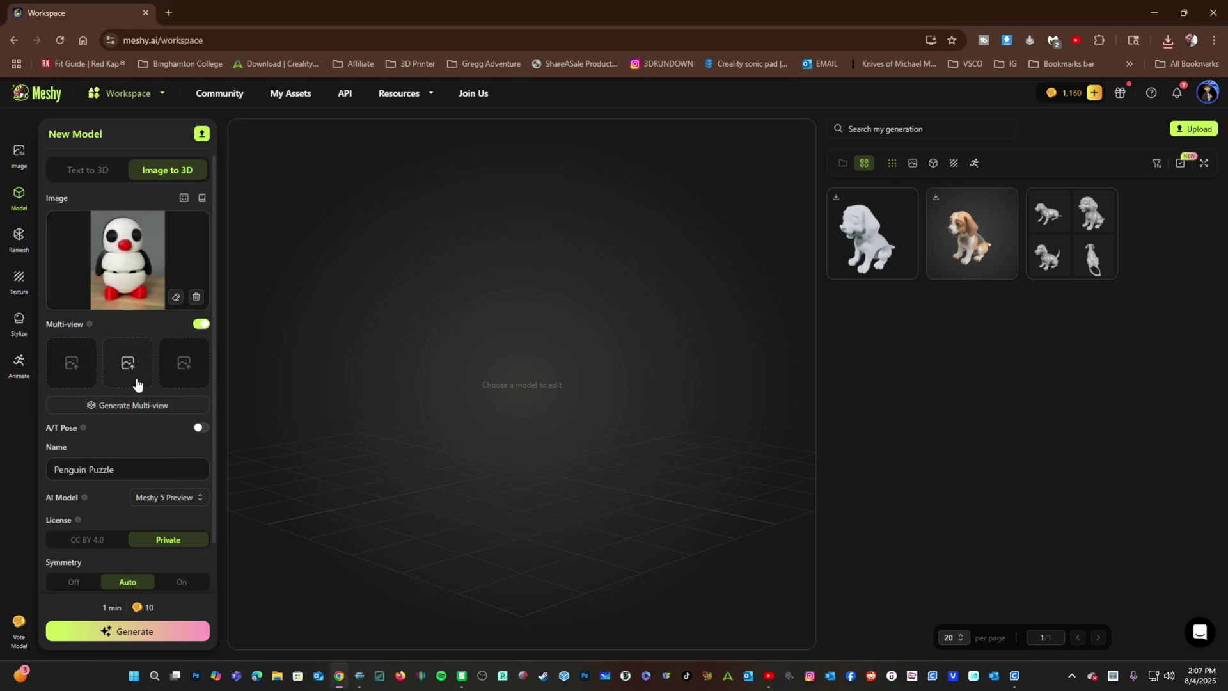
drag(563, 388, 70, 374)
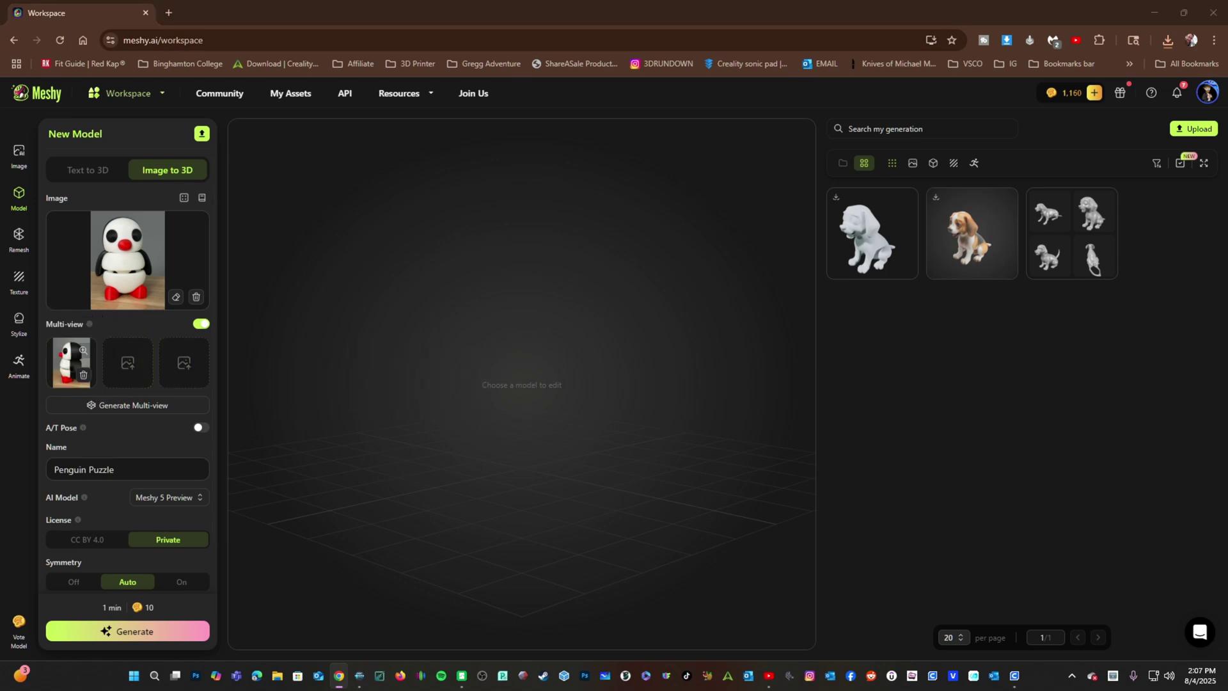
drag(294, 537, 128, 363)
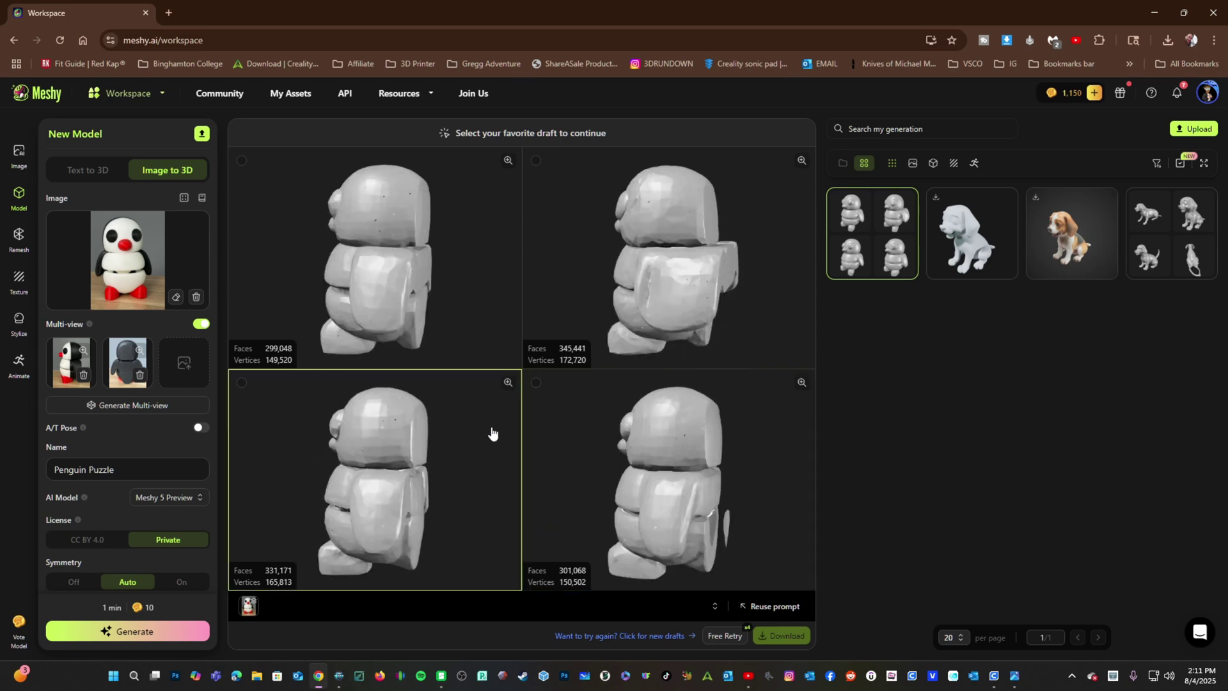
click(508, 382)
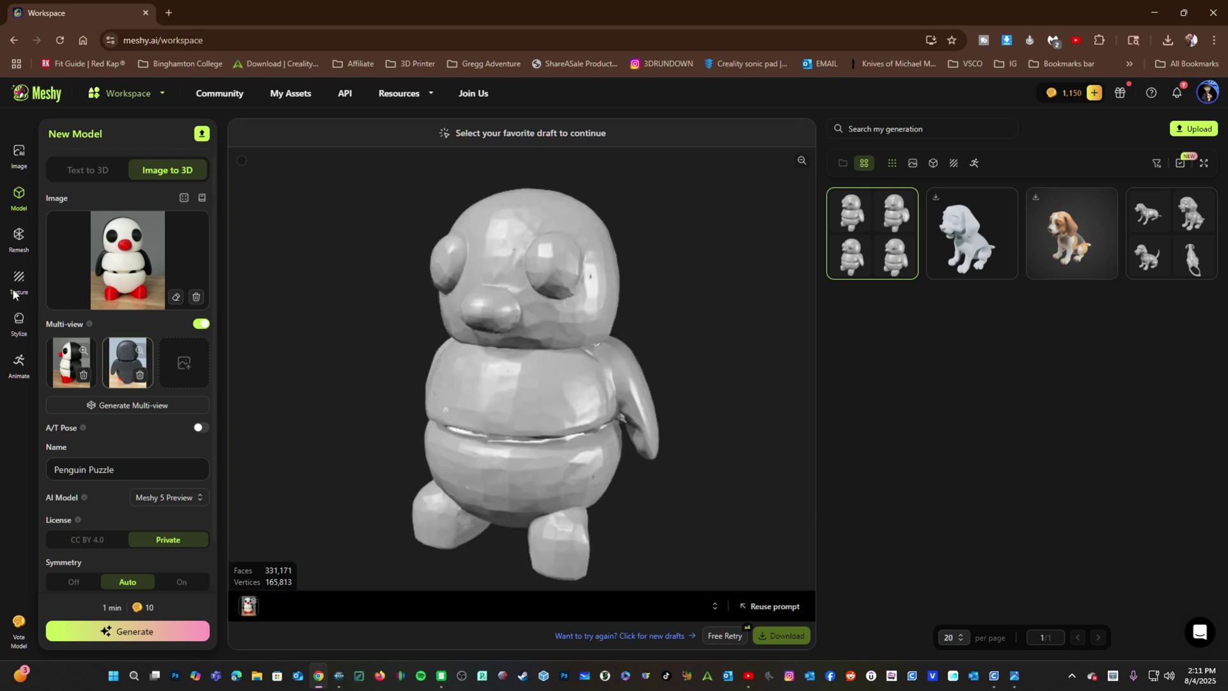
click(36, 94)
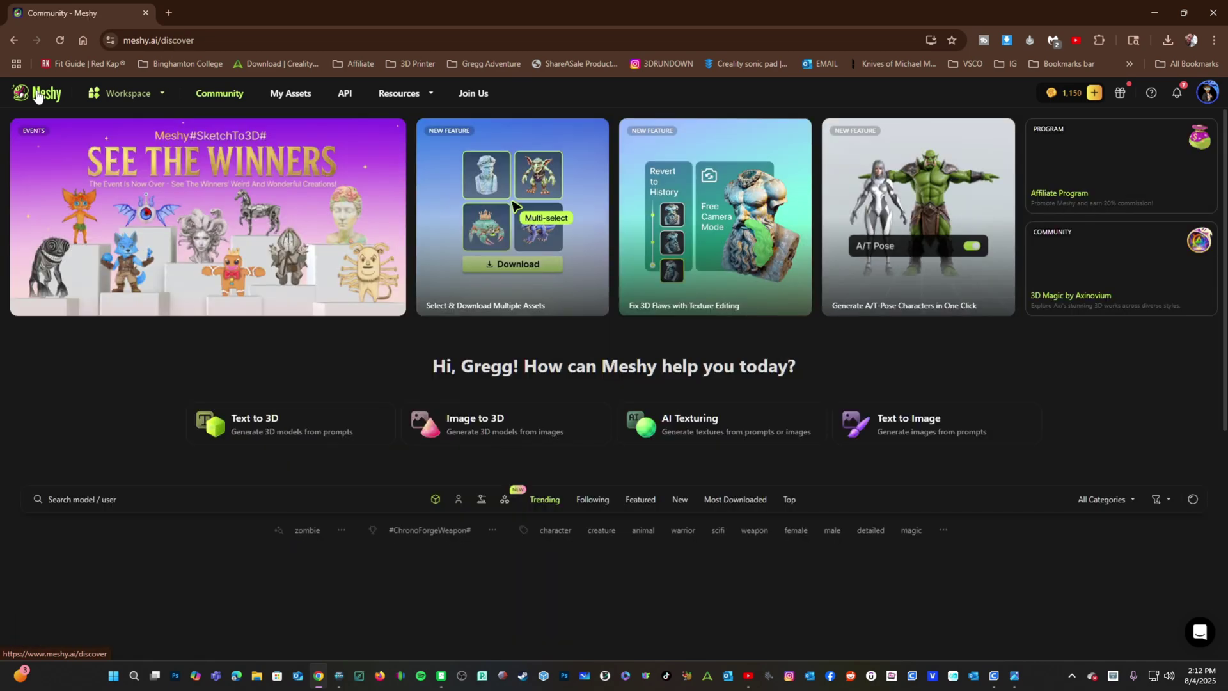
- Upload the puppydog model for AI texturing, create the task, and turn it to a three-quarter view
click(701, 429)
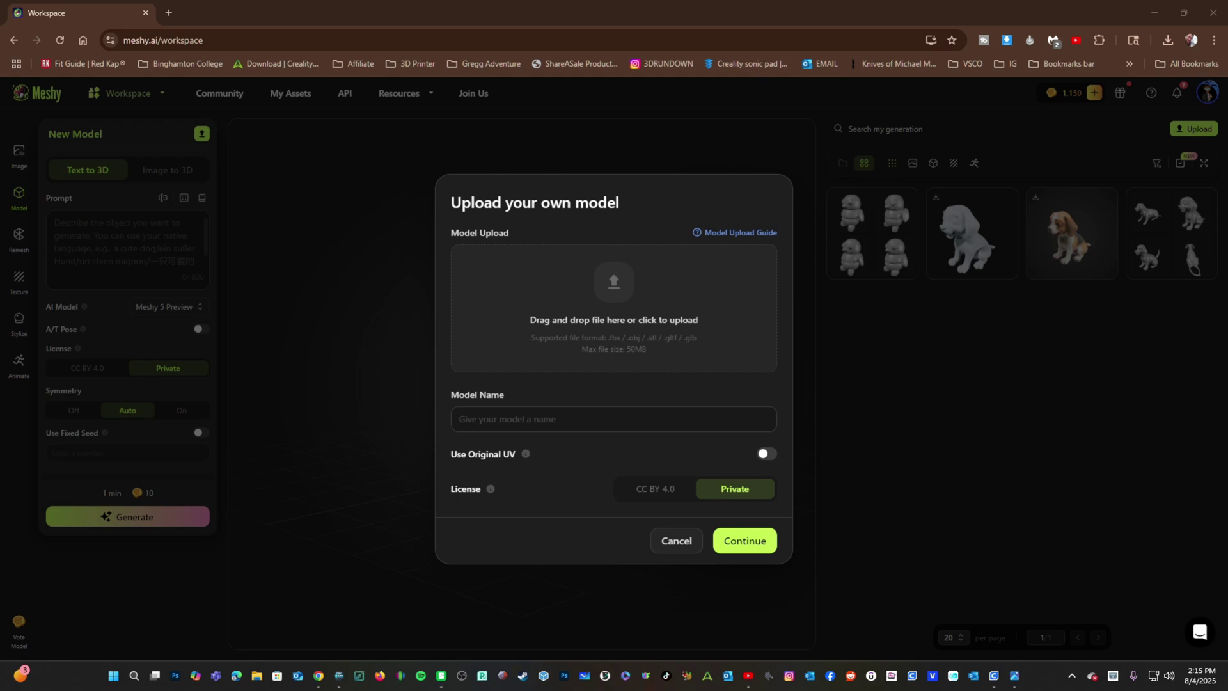
drag(589, 281, 587, 283)
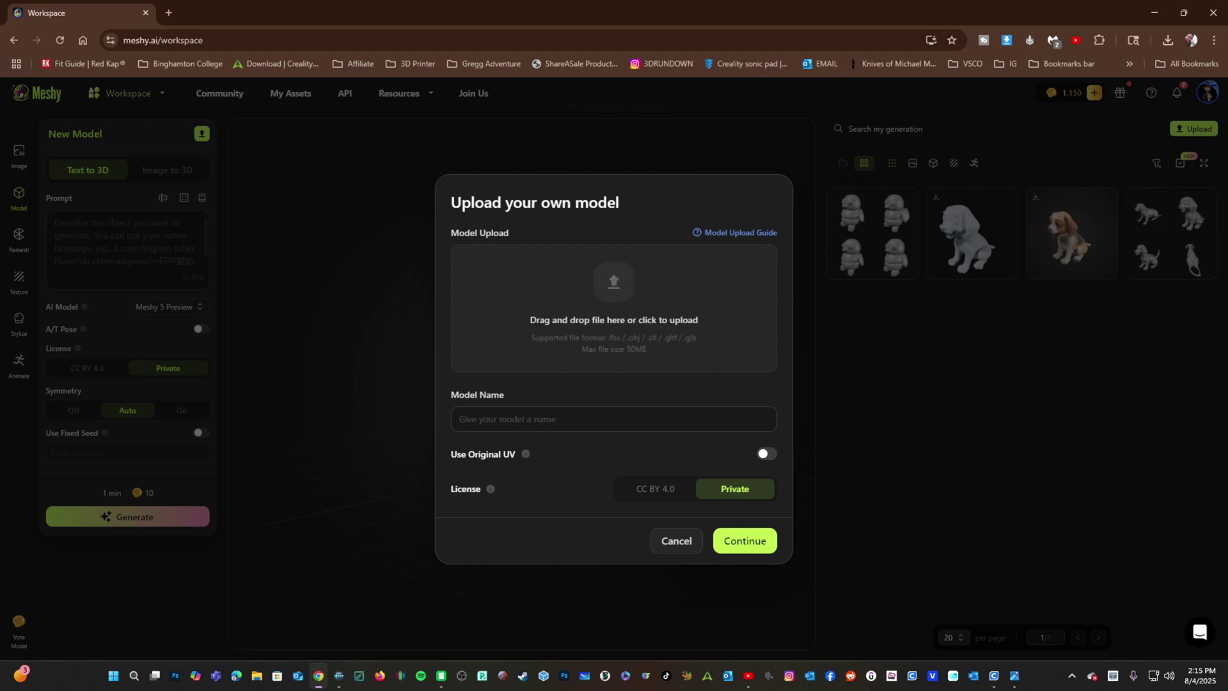
click(744, 540)
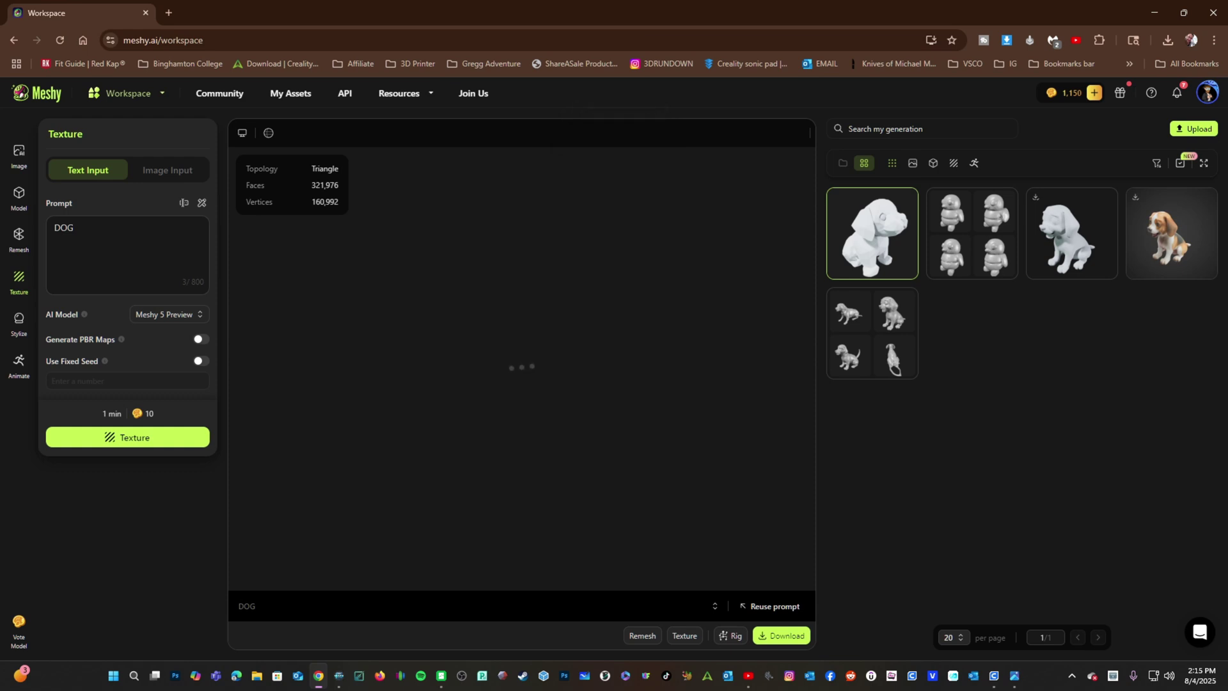
drag(609, 513, 470, 430)
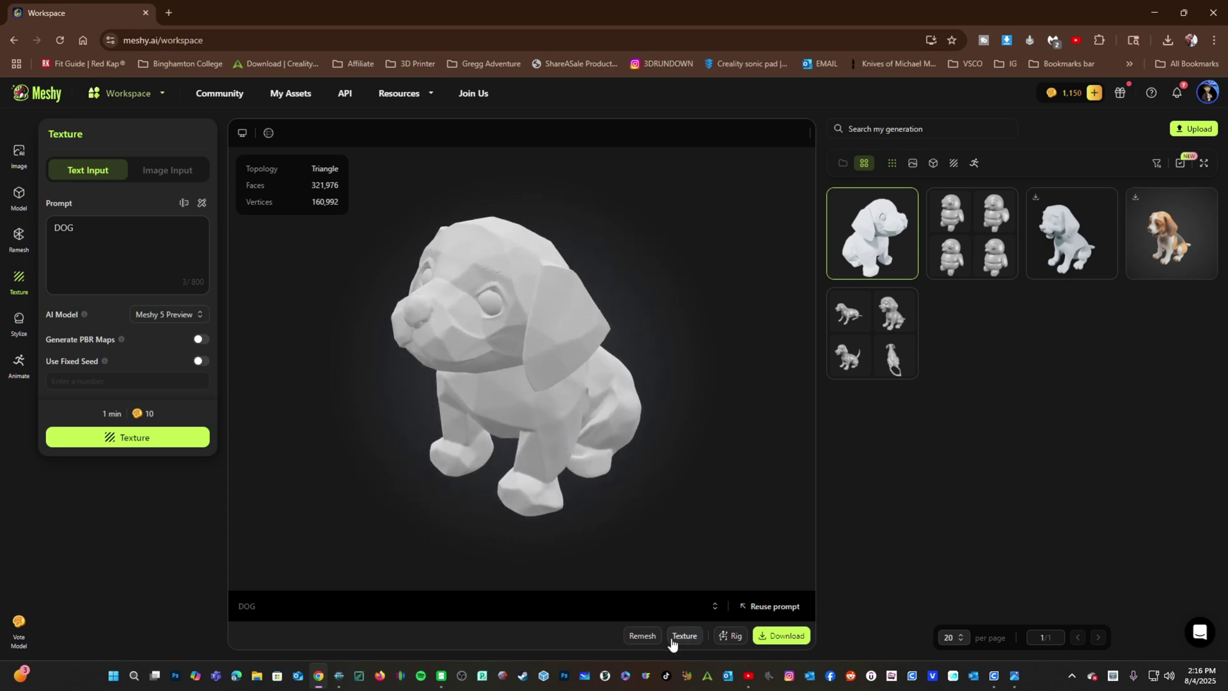
- Texture the dog, then compare the orange cartoon puppy with the untextured white dog
click(144, 436)
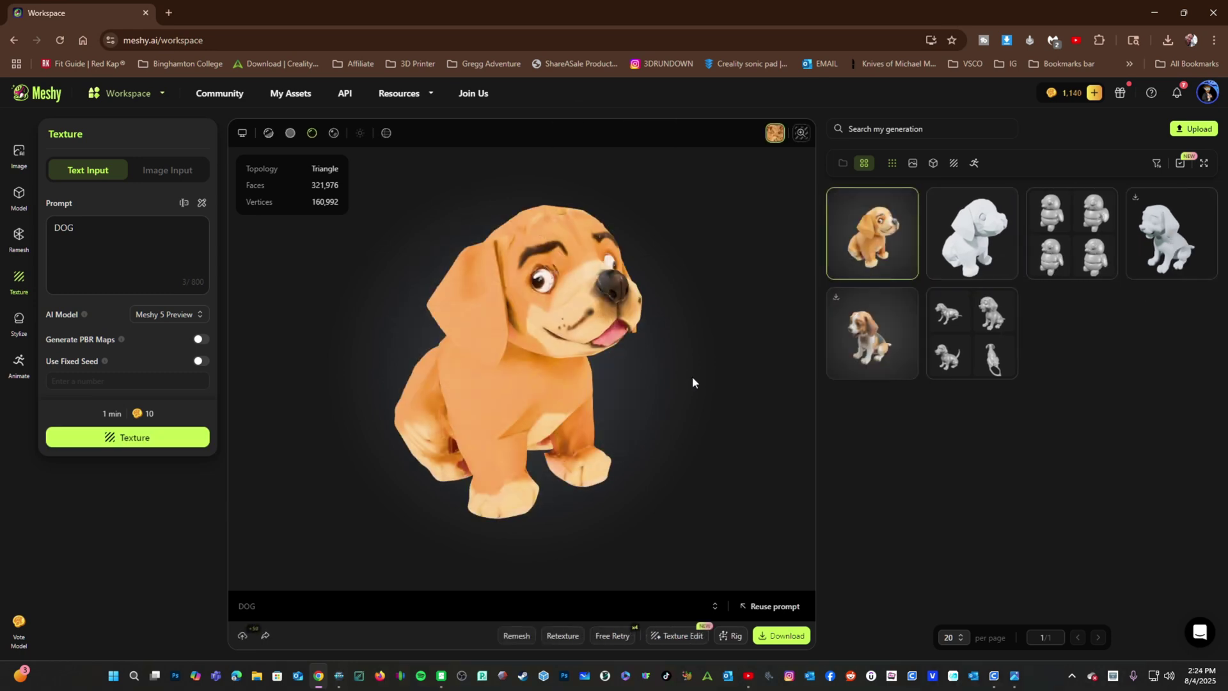
drag(628, 391, 631, 355)
click(982, 237)
click(872, 233)
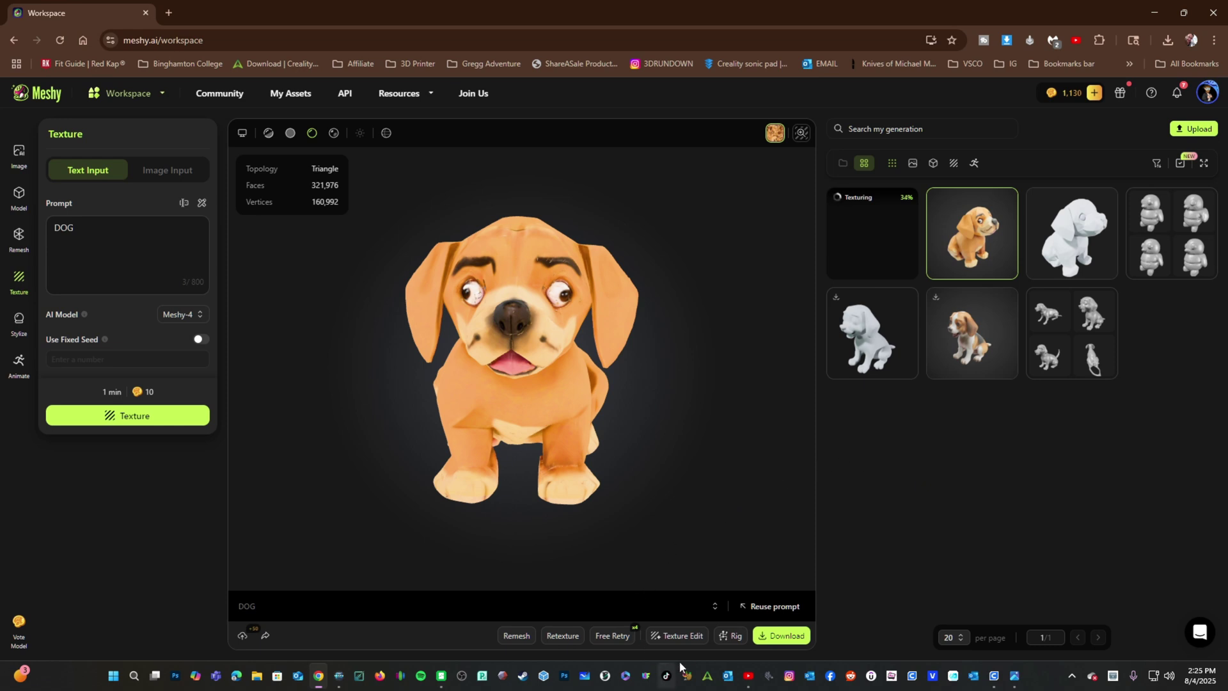
- In Texture Edit, turn the dog to the front and mask both of its eyes
click(678, 636)
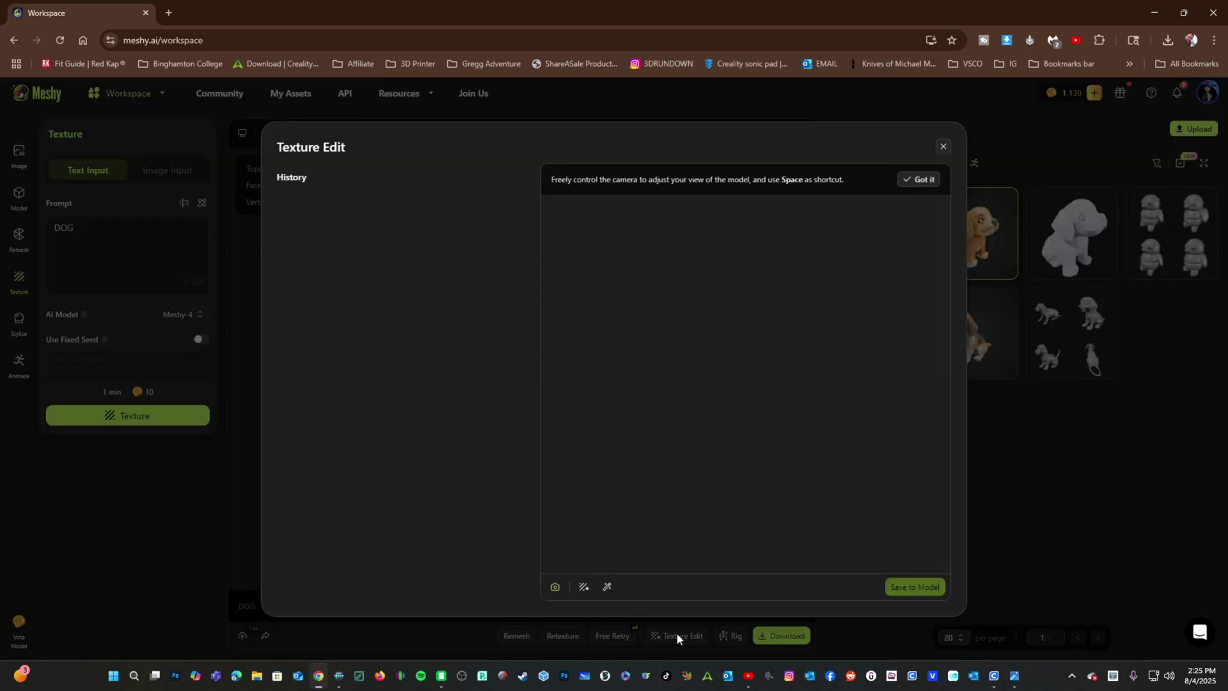
drag(712, 516, 781, 351)
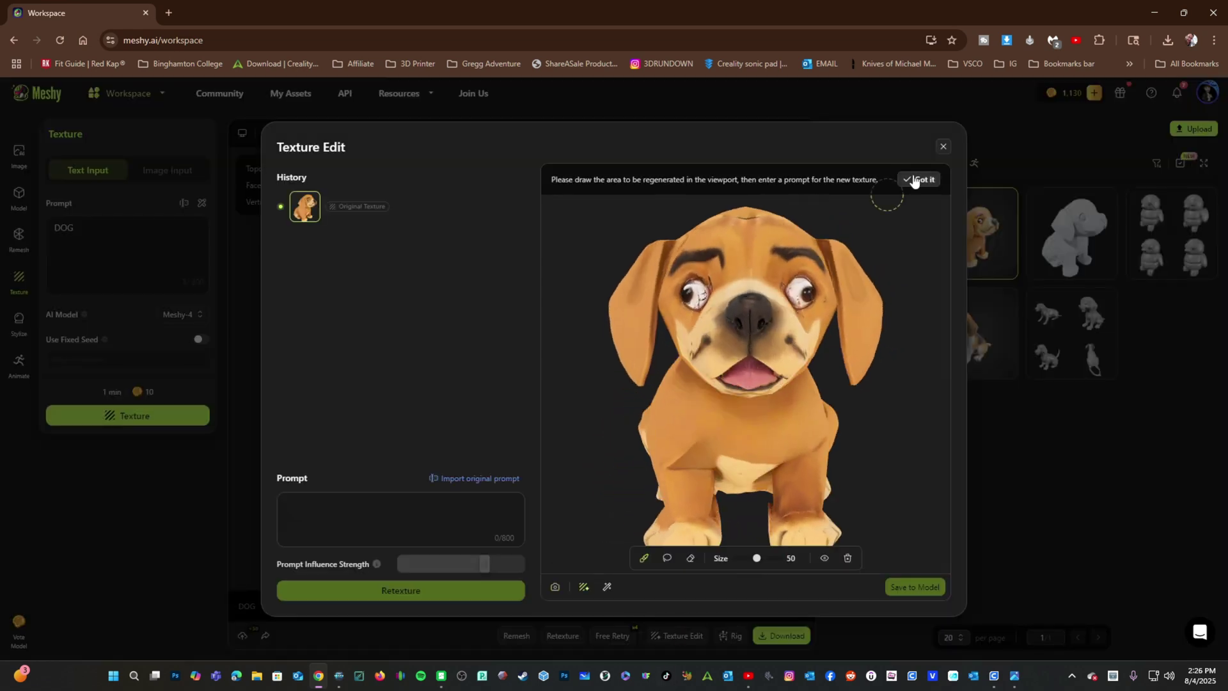
click(917, 180)
click(695, 293)
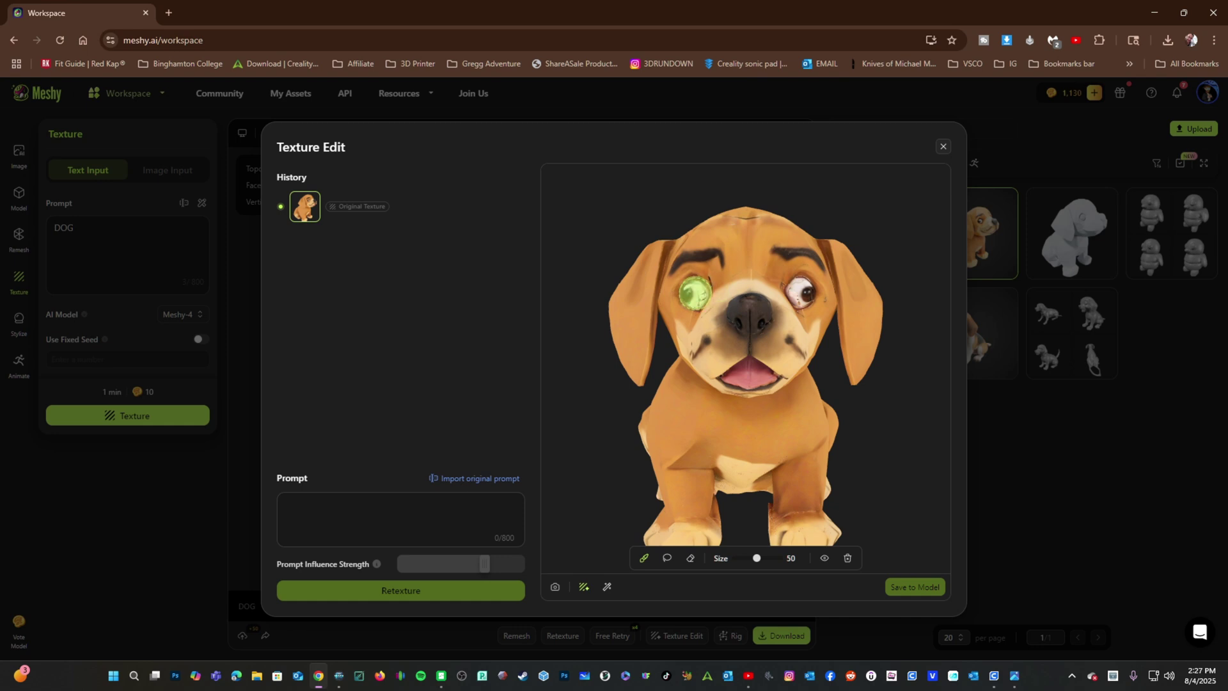
drag(783, 282, 805, 293)
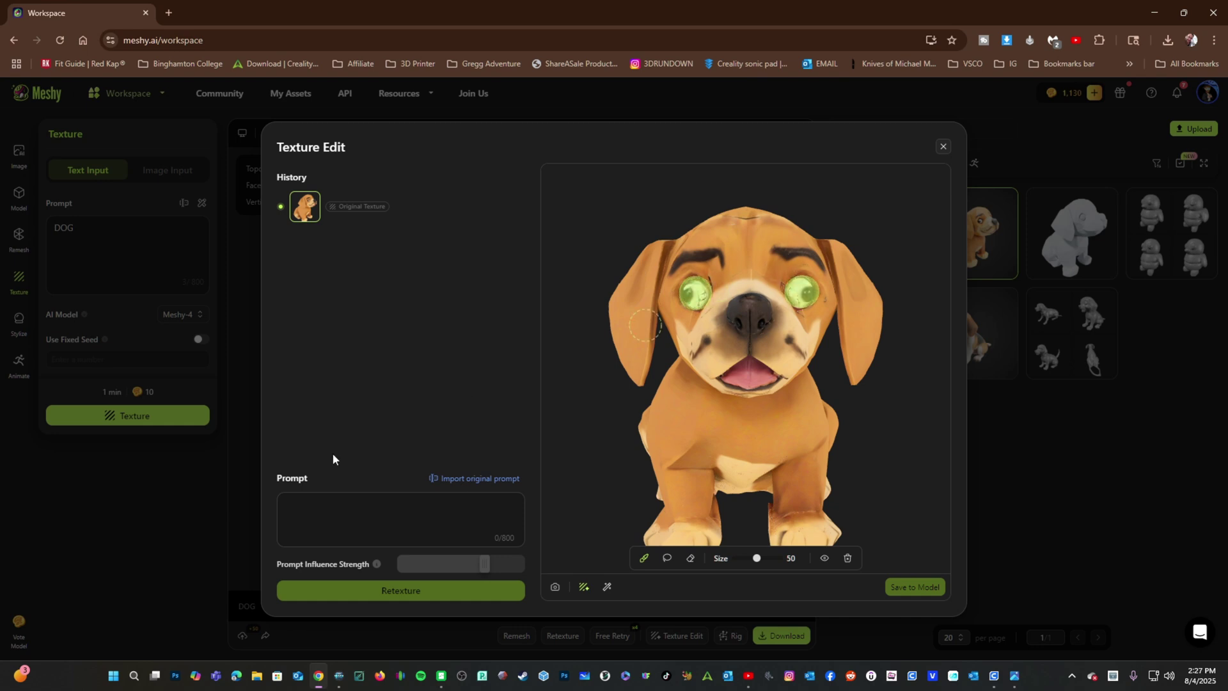
- Retexture the eyes with 'Make dogs eyes look straight ahead' and apply the third variant
click(323, 513)
text(Make do)
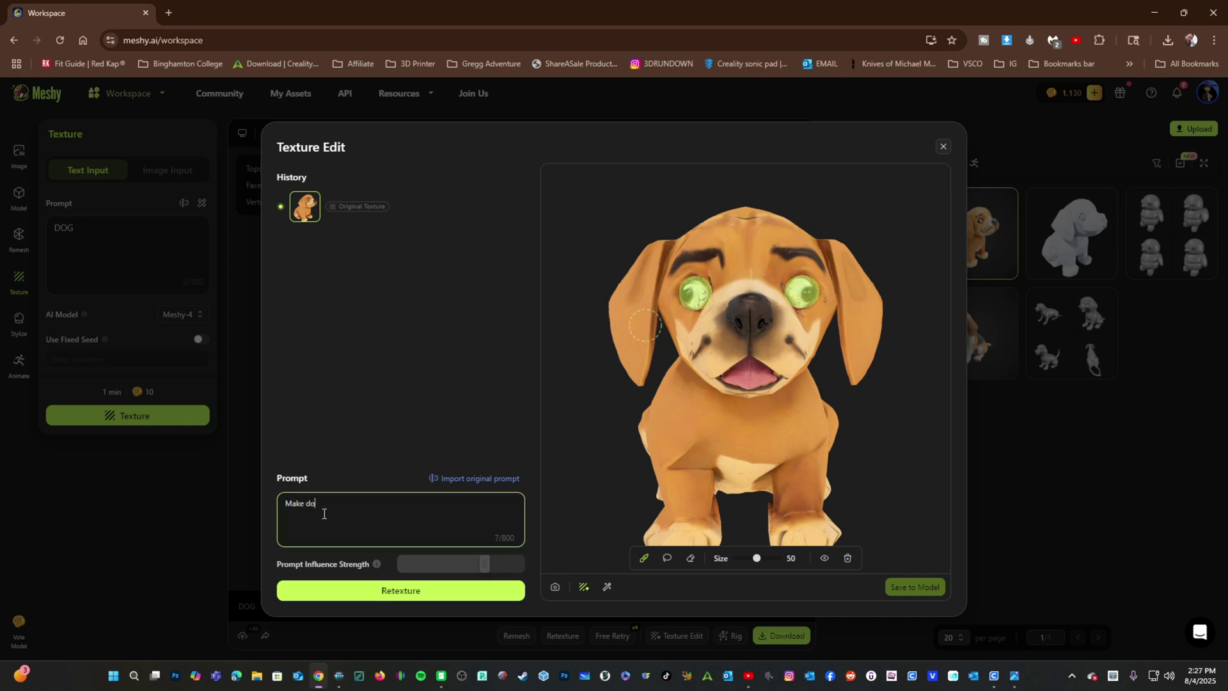
text(gs eyes look straight ahead)
click(423, 587)
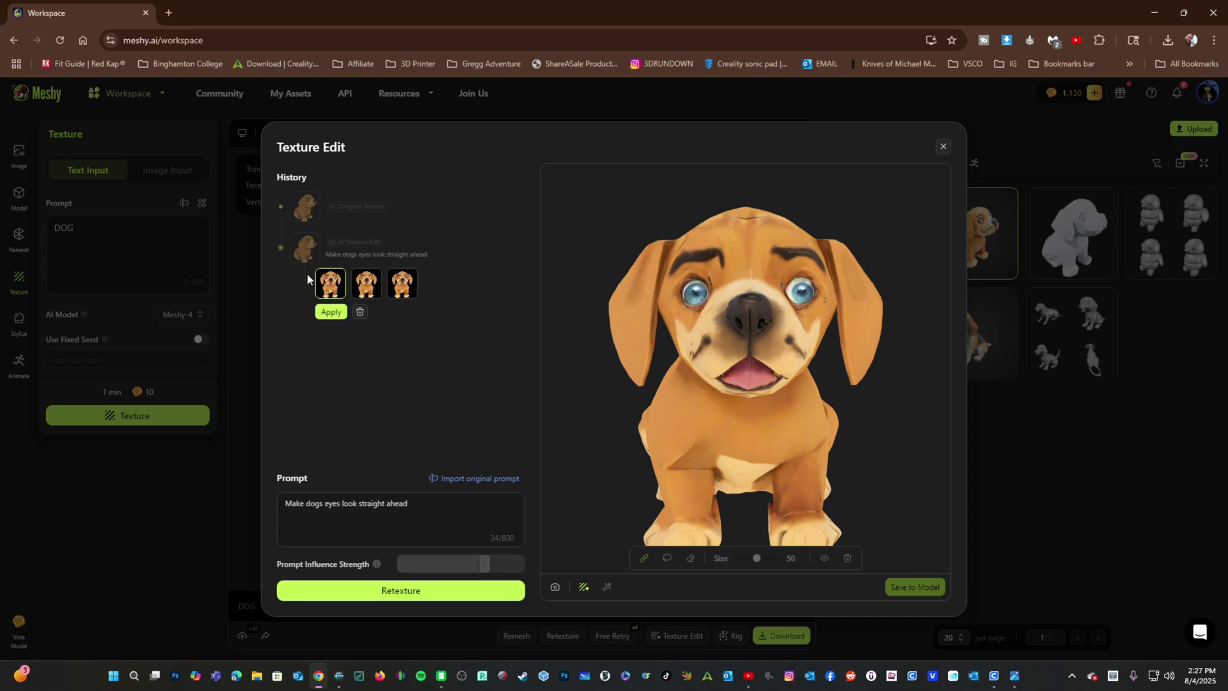
click(366, 283)
click(403, 286)
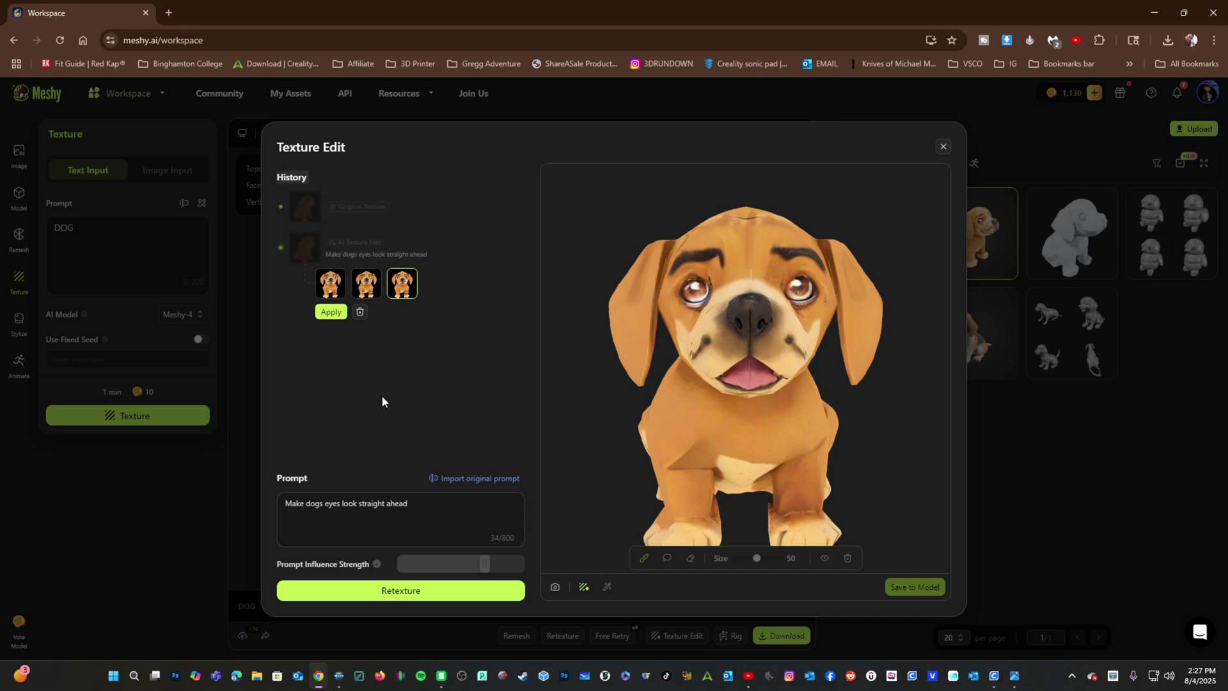
click(321, 313)
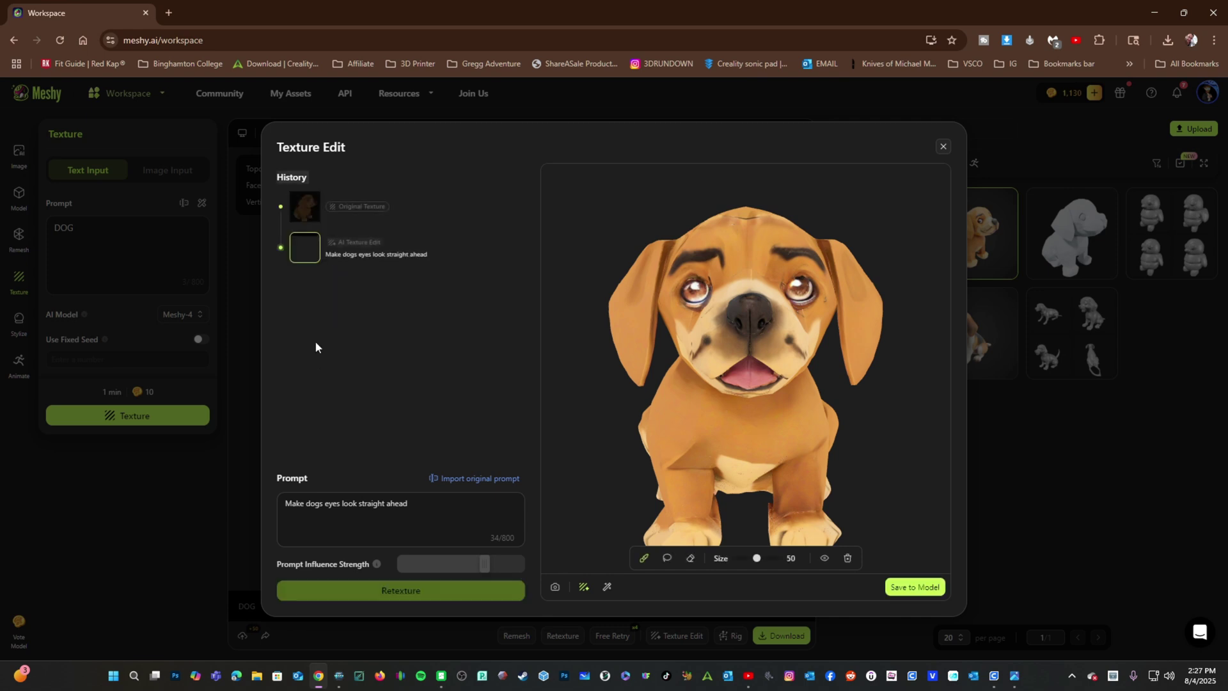
- Save the eye edit to the model and inspect another textured version from several sides
click(904, 588)
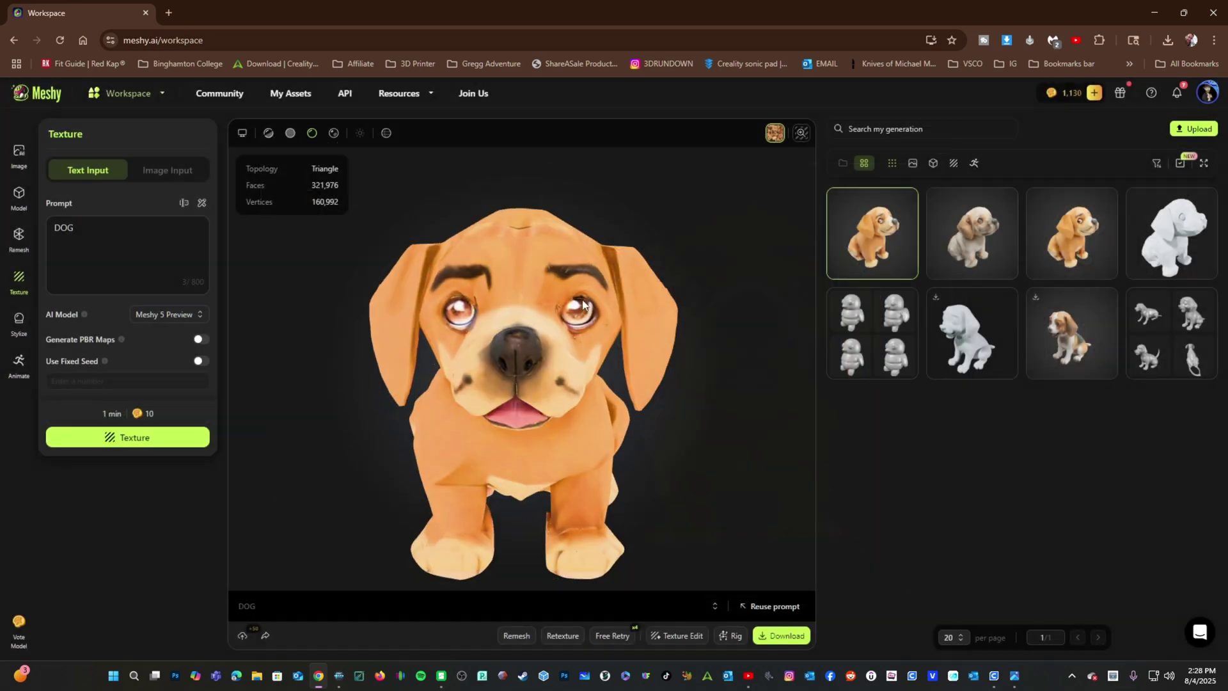
mouse_move(524, 396)
mouse_down()
mouse_move(566, 396)
mouse_move(471, 390)
mouse_move(523, 387)
mouse_up()
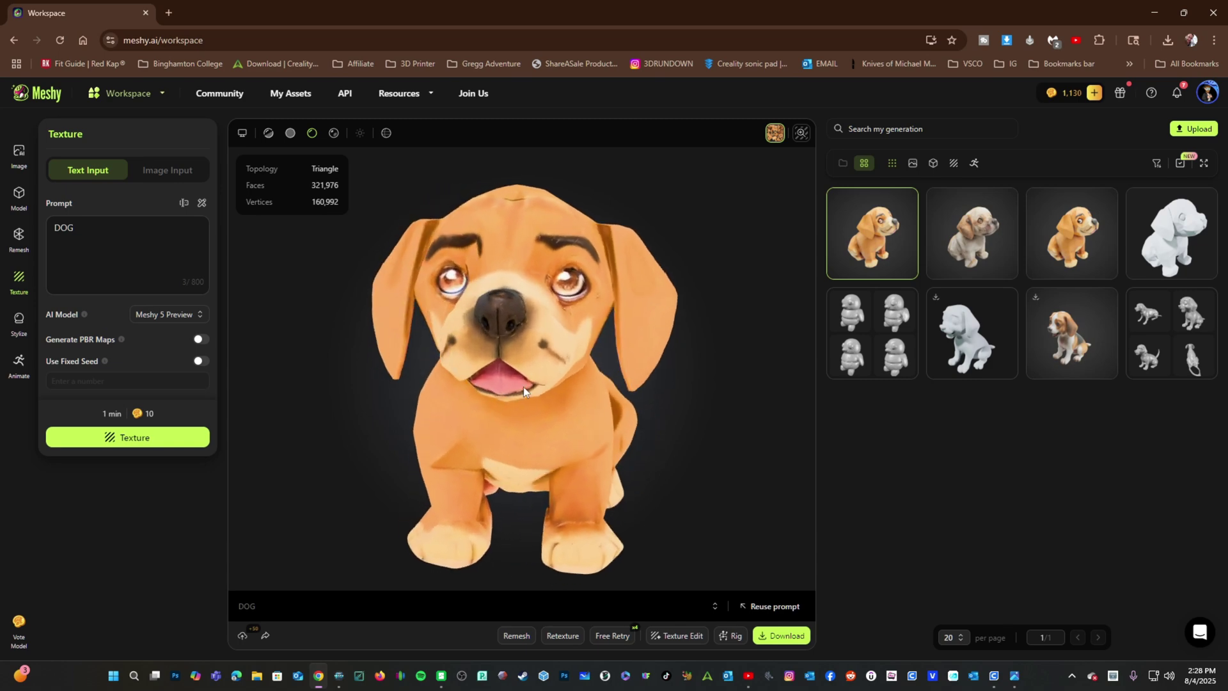
click(1064, 240)
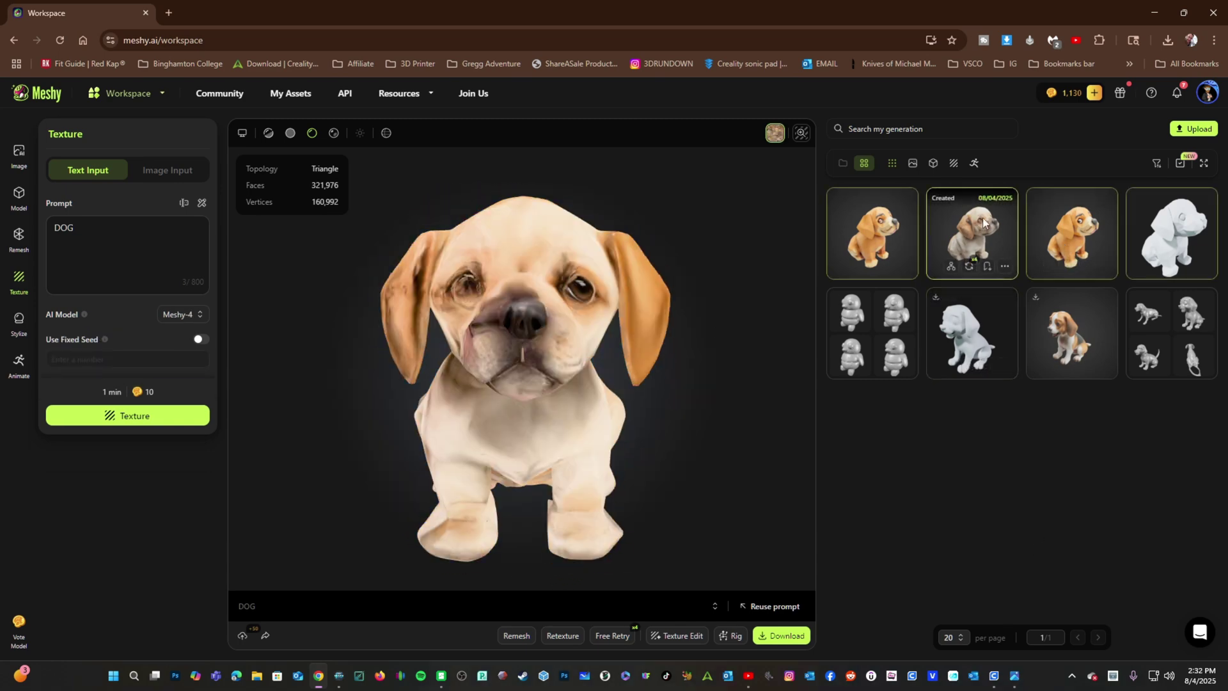
drag(697, 358, 540, 370)
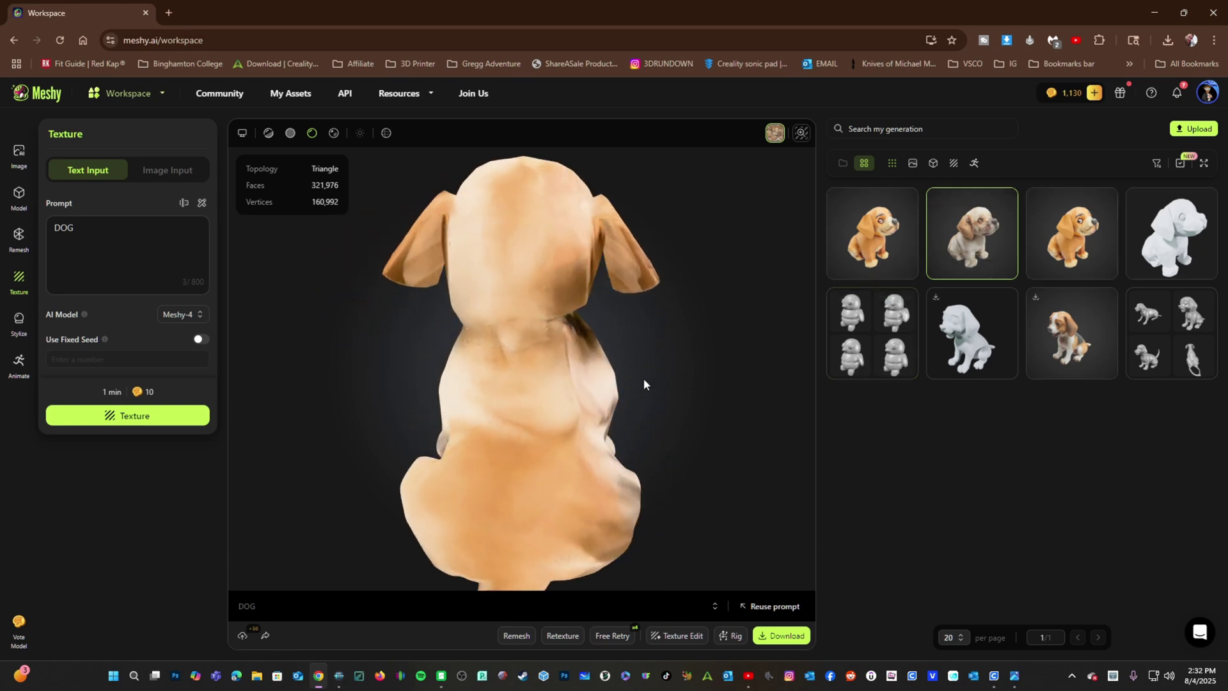
drag(644, 378, 492, 367)
- Compare the orange cartoon and realistic beige dogs, then request a Free Retry of the beige texture
click(1072, 234)
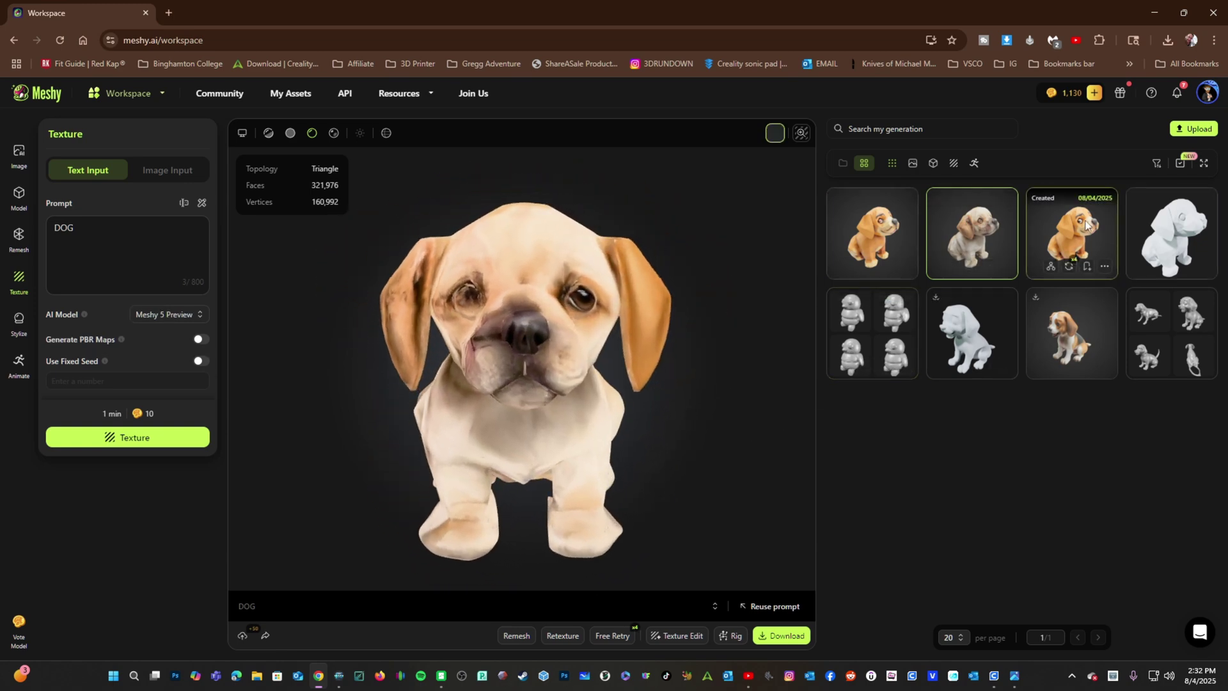
click(965, 240)
drag(645, 367, 501, 281)
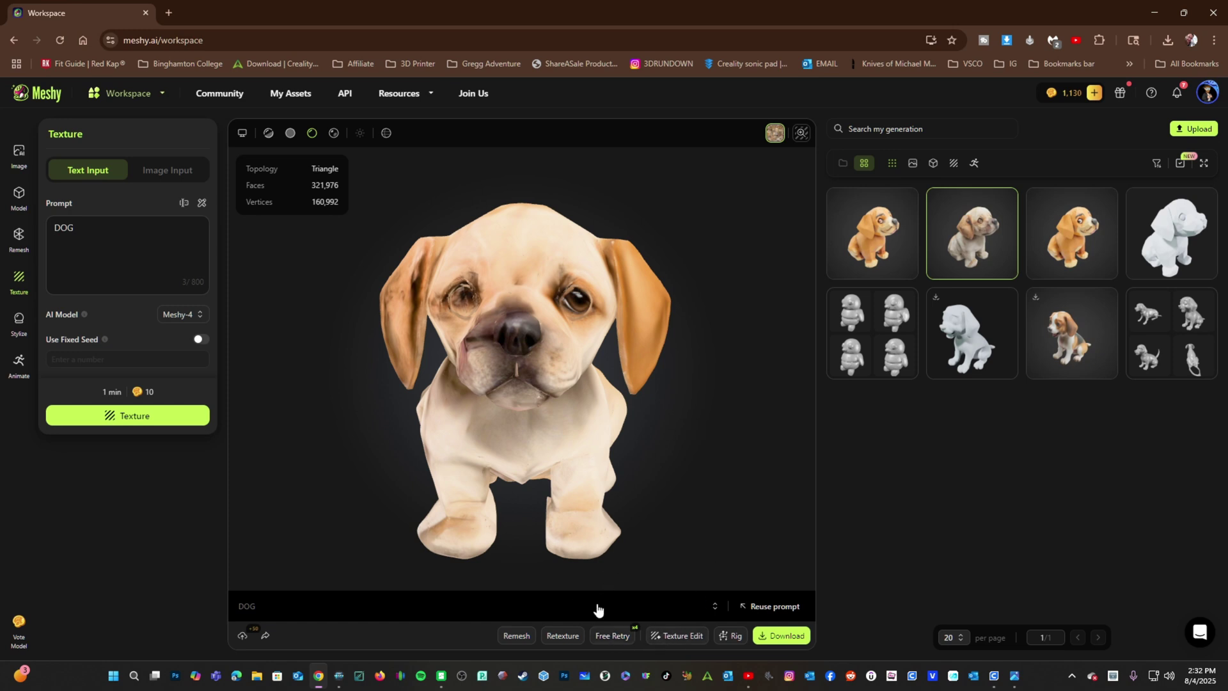
click(607, 636)
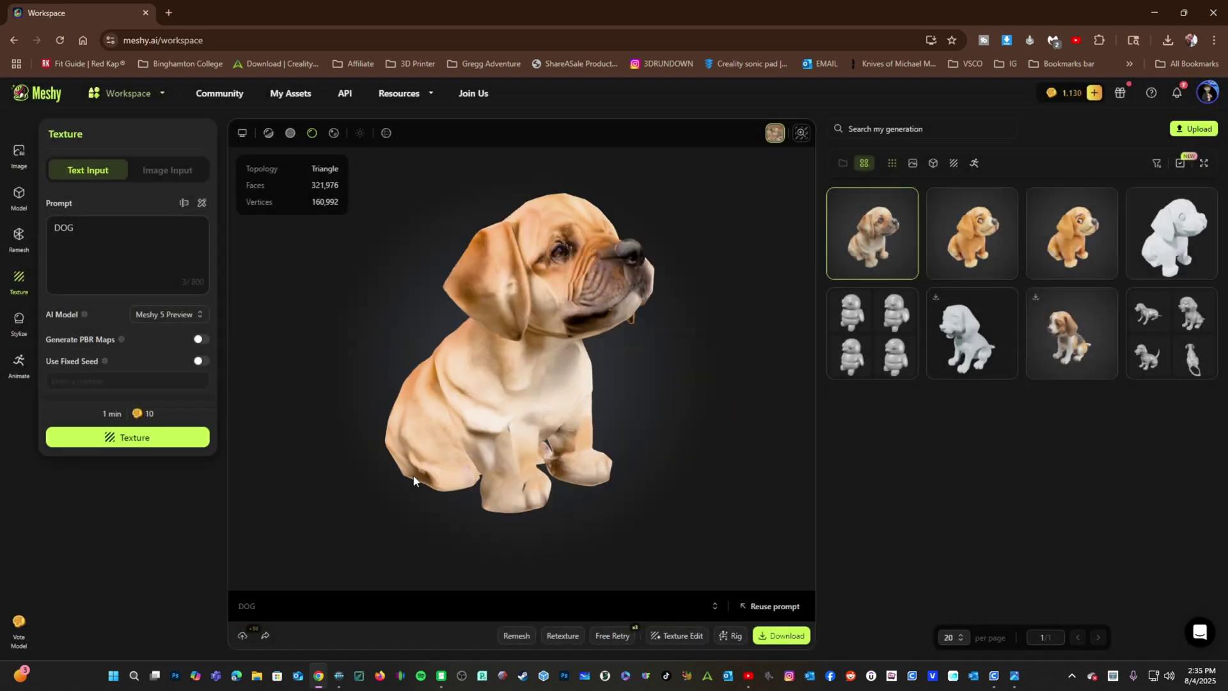
- Inspect the retried dog, compare the orange, third and second generations, then open Community
drag(677, 323, 648, 343)
scroll(579, 434, up, 4)
drag(578, 429, 612, 403)
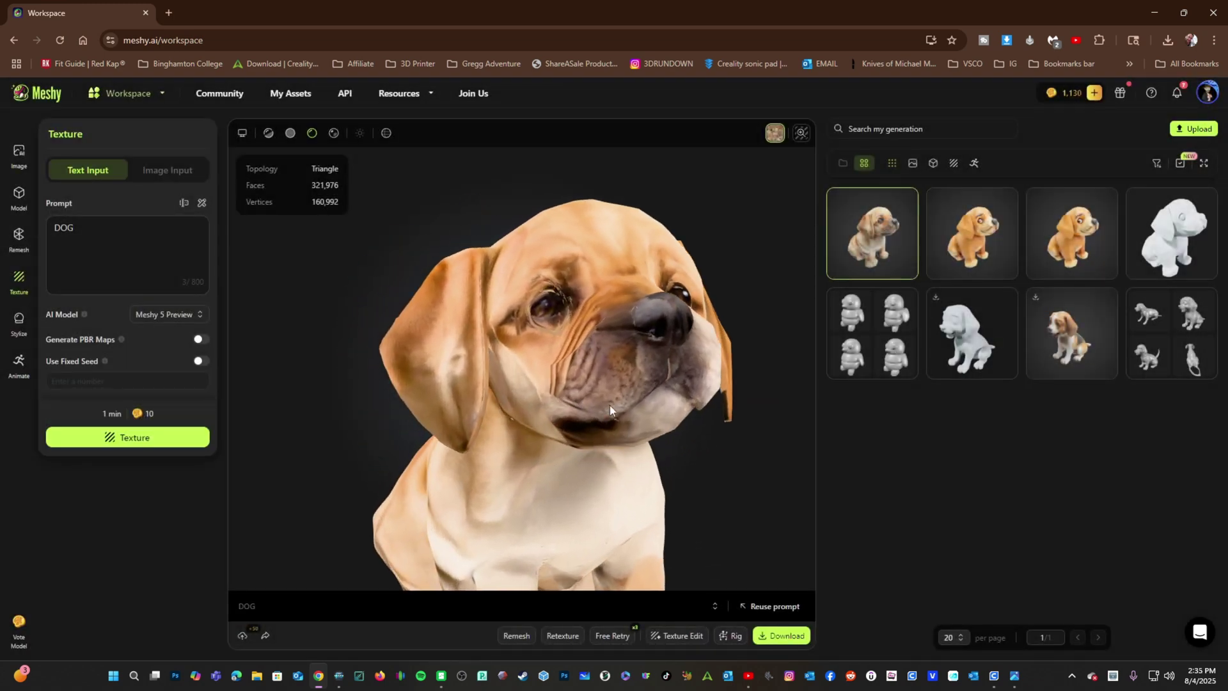
drag(644, 456, 563, 459)
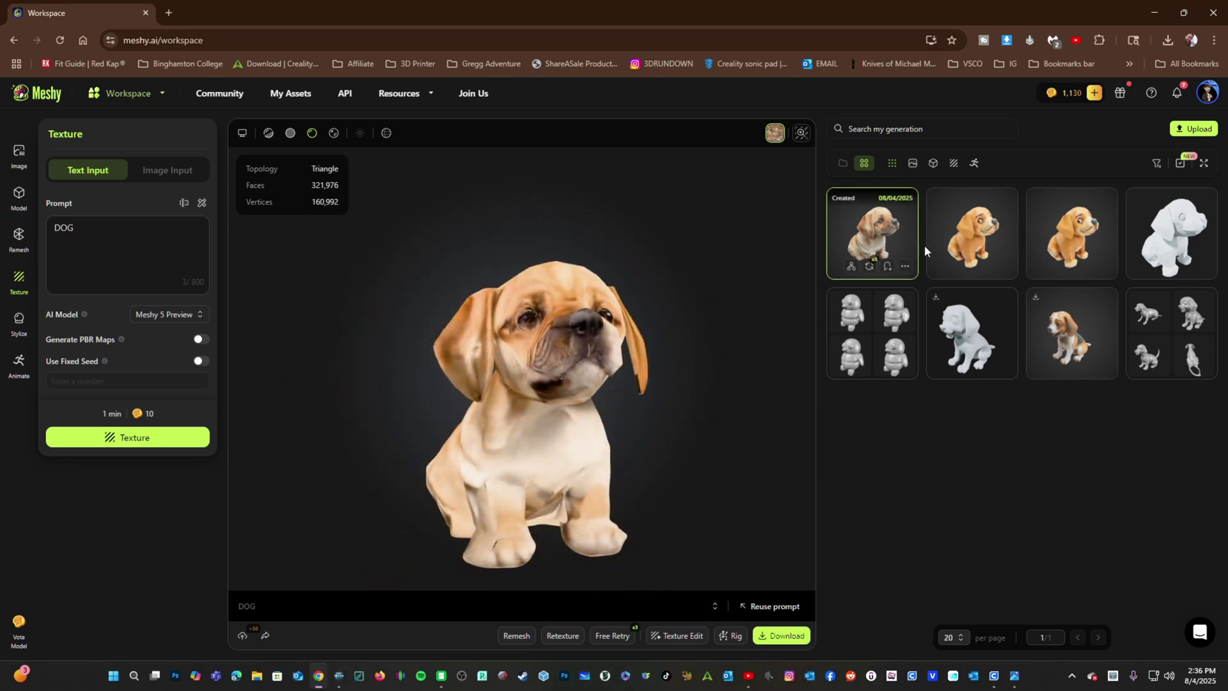
click(946, 236)
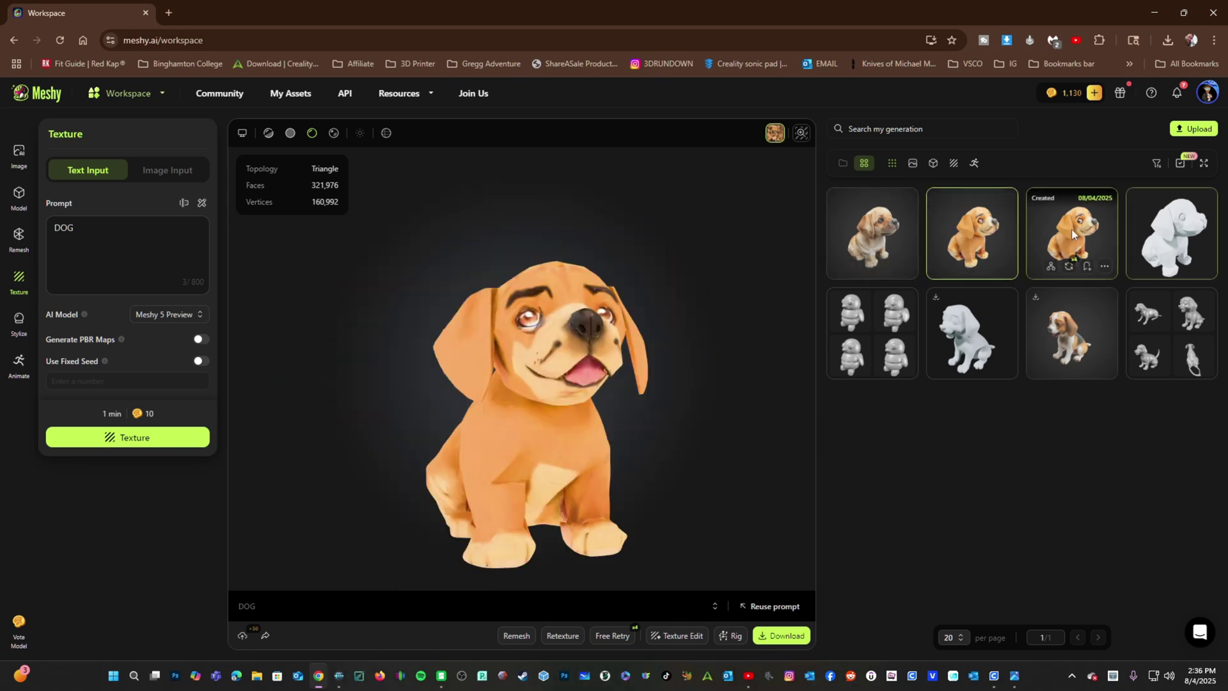
click(1072, 229)
click(962, 238)
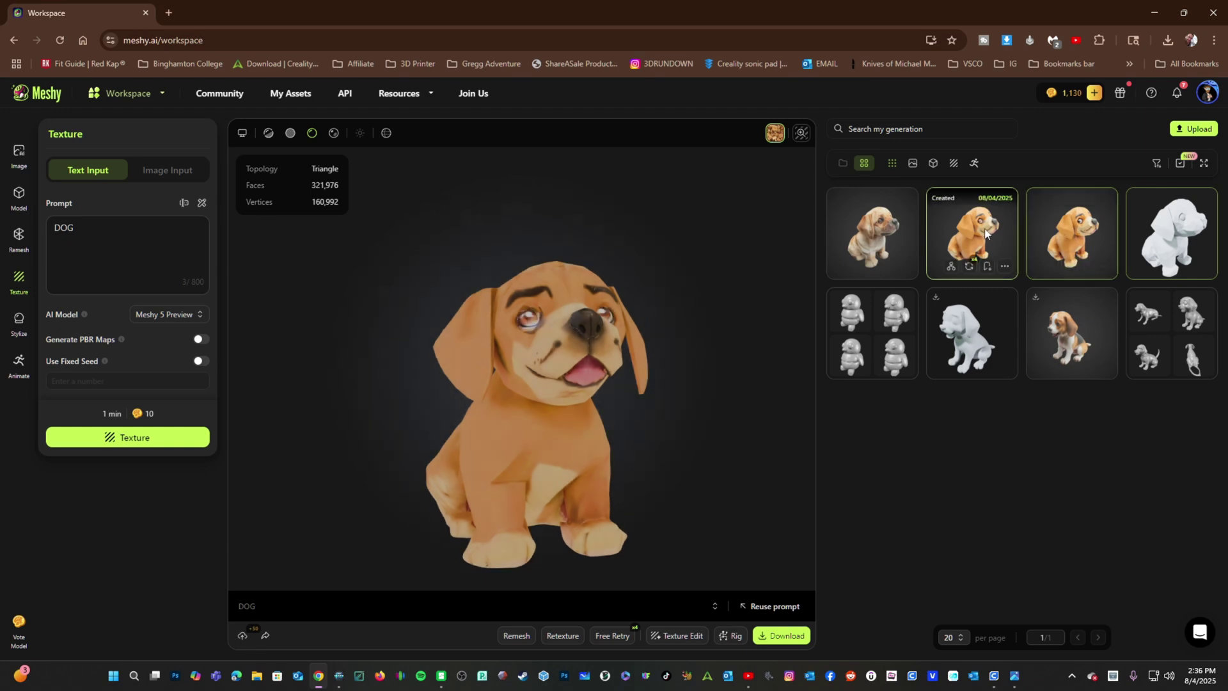
click(39, 99)
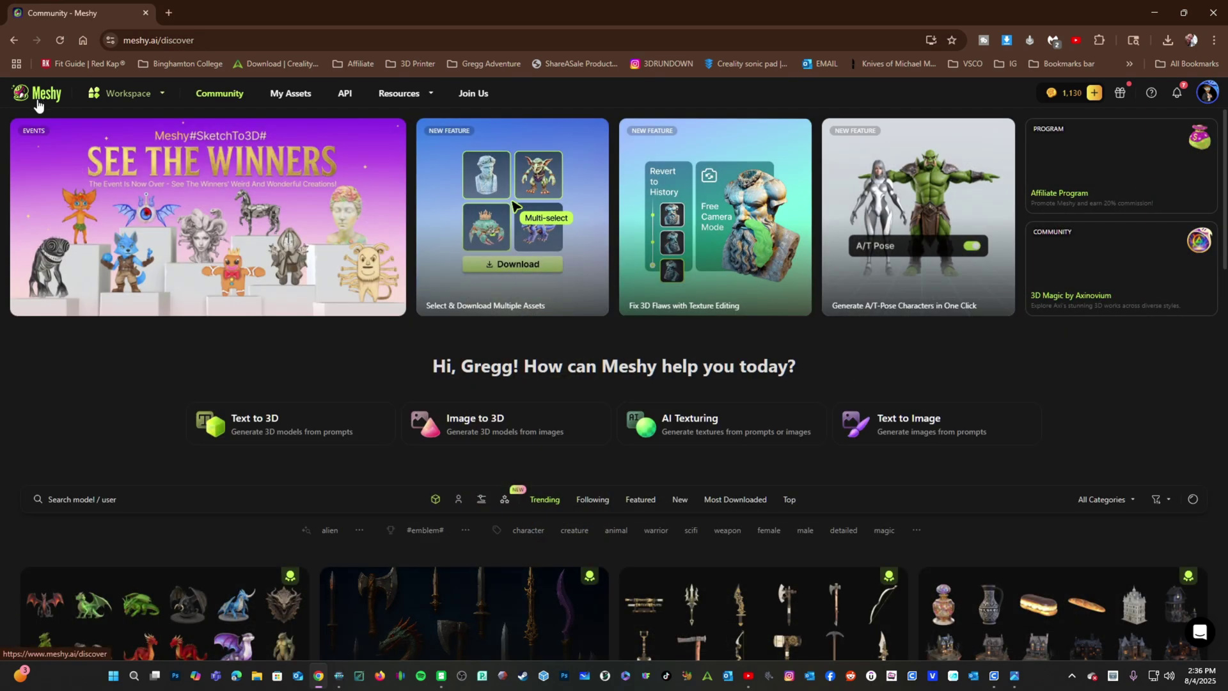
- Start a Text to Image prompt: 'a happy couple, sitting on a beach, watching the sunset'
click(942, 434)
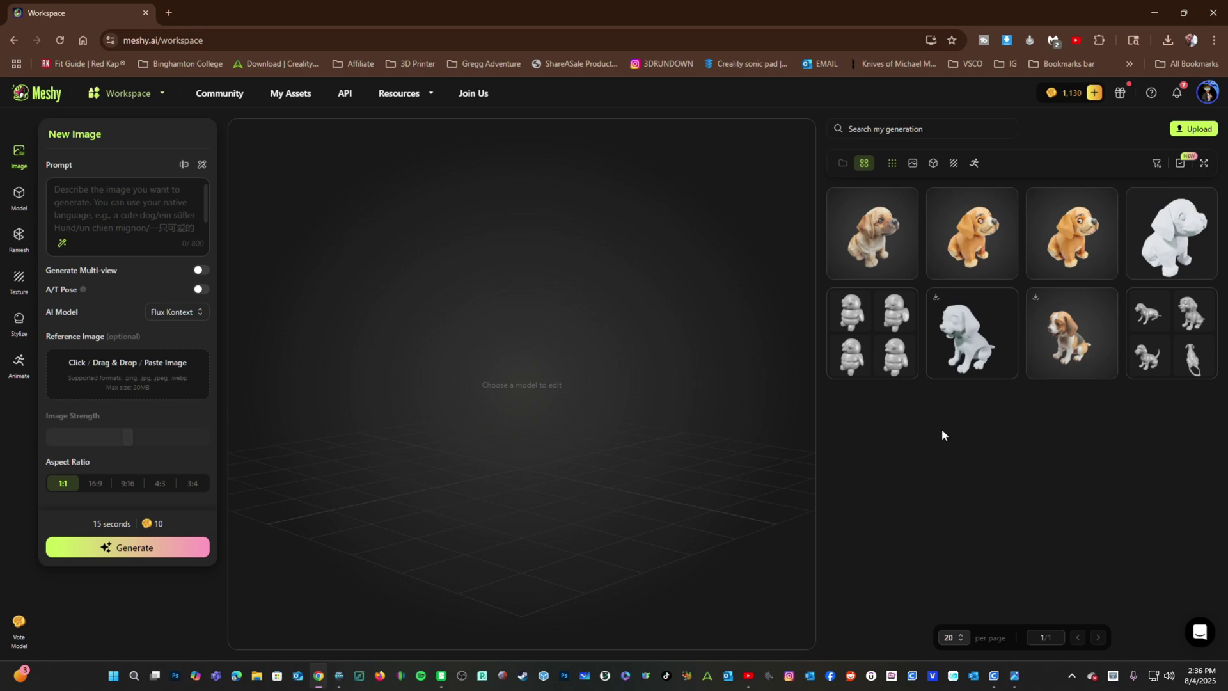
click(131, 207)
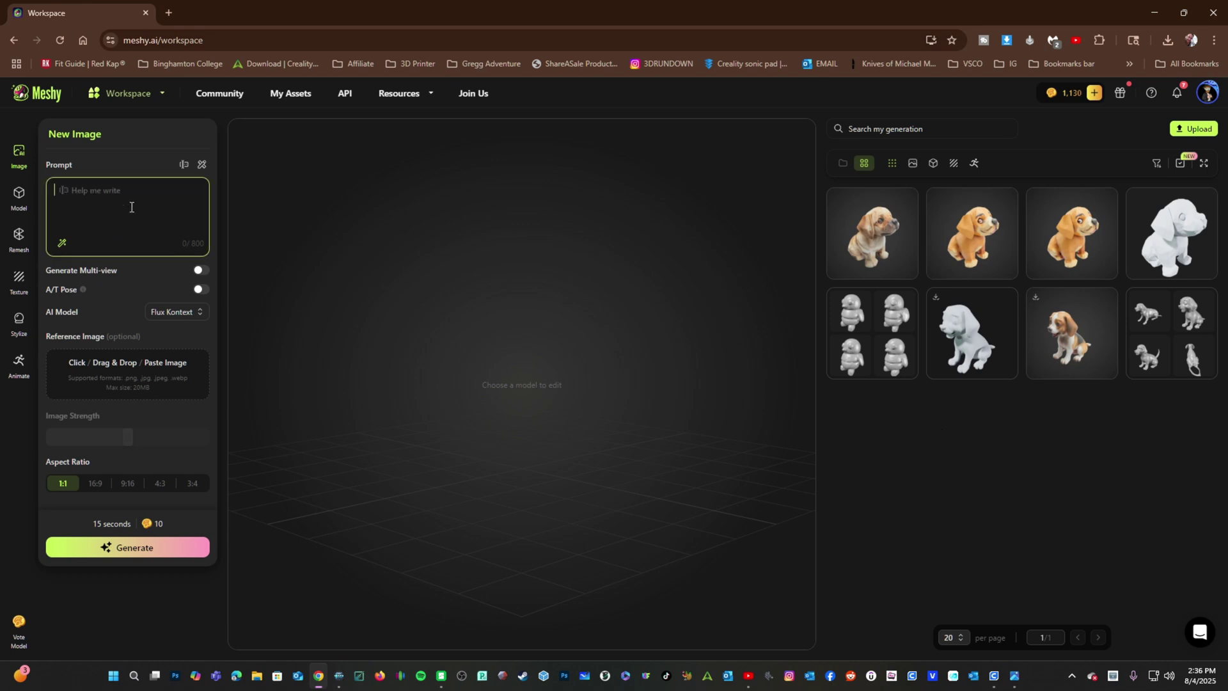
text(I would like to see a picture of a happy coupl)
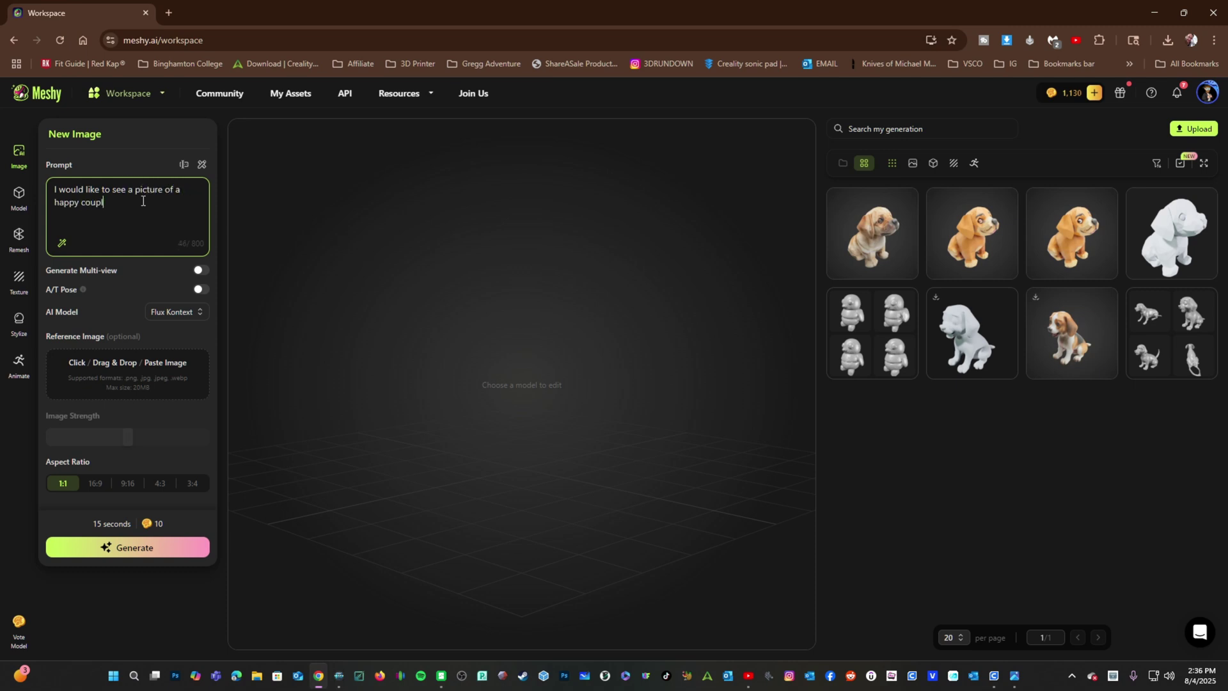
text(e, sittin on a beach, watchin)
key(BackSpace)
key(BackSpace)
text(watching the sunsew)
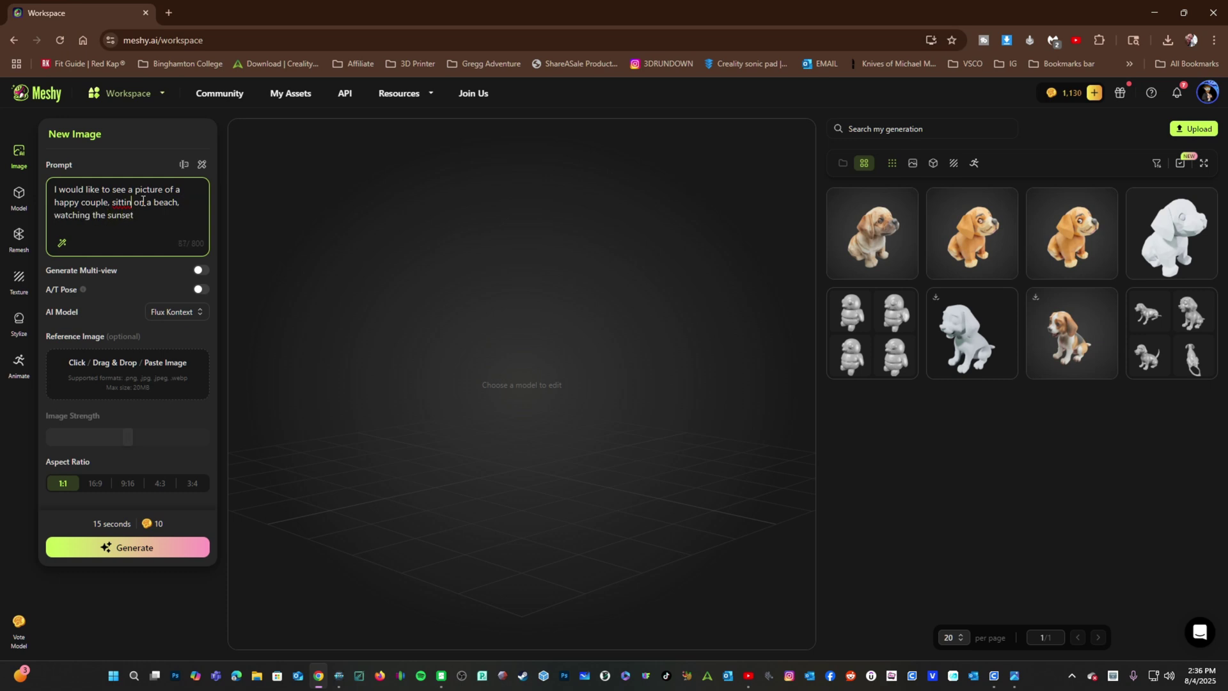
text(h)
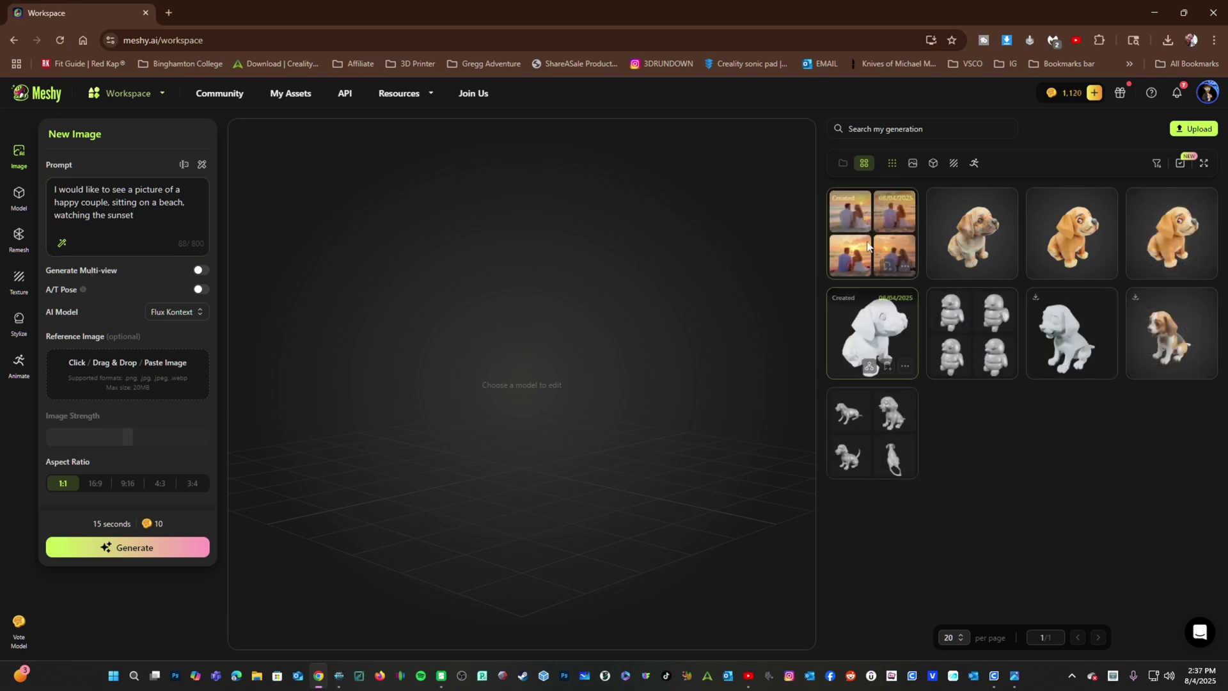
- Open the sunset couple set and enlarge the top-right, then the top-left image
click(865, 235)
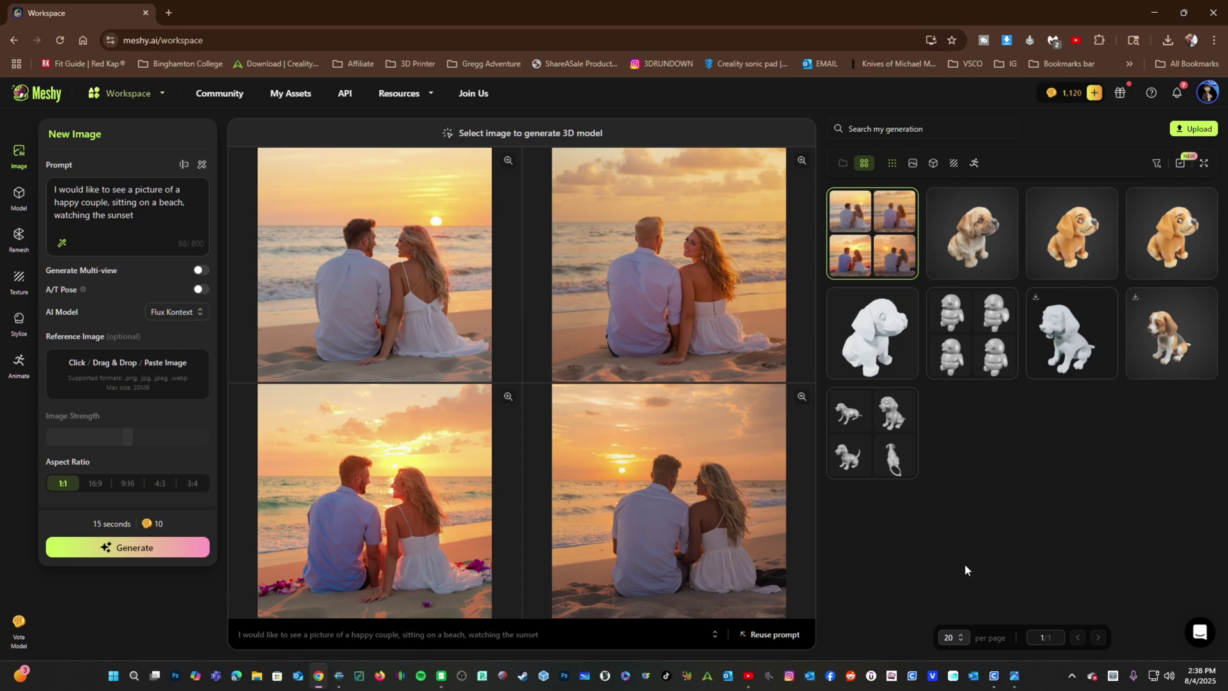
mouse_move(677, 284)
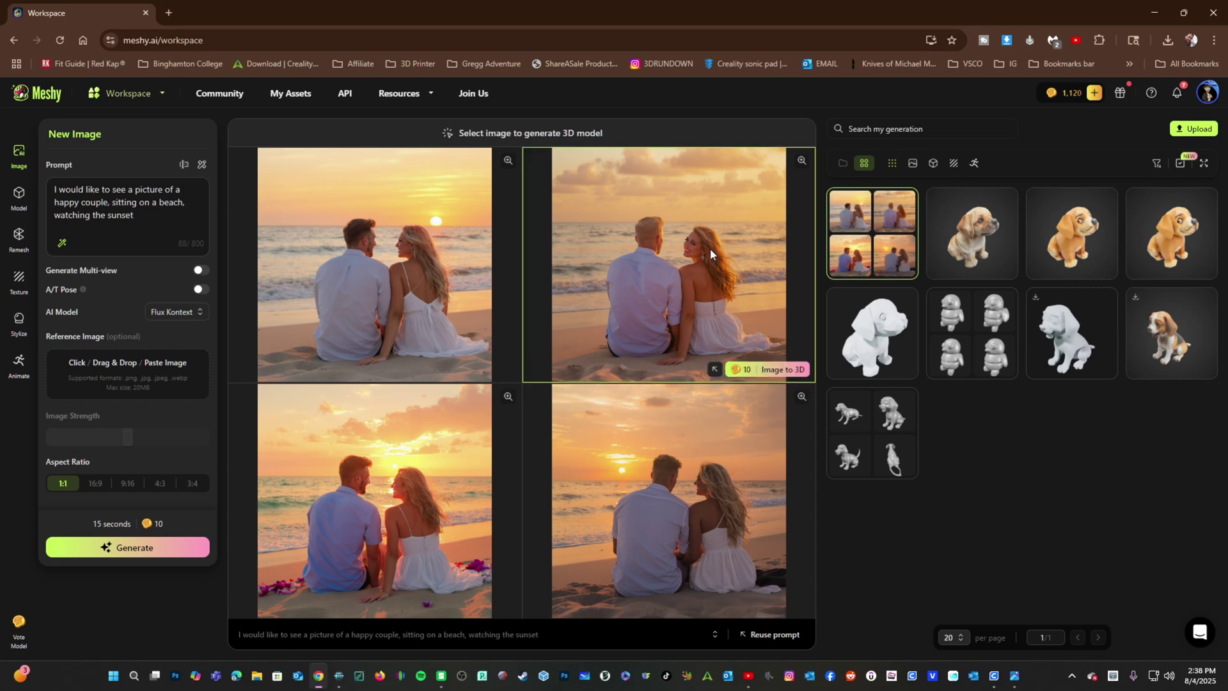
click(803, 162)
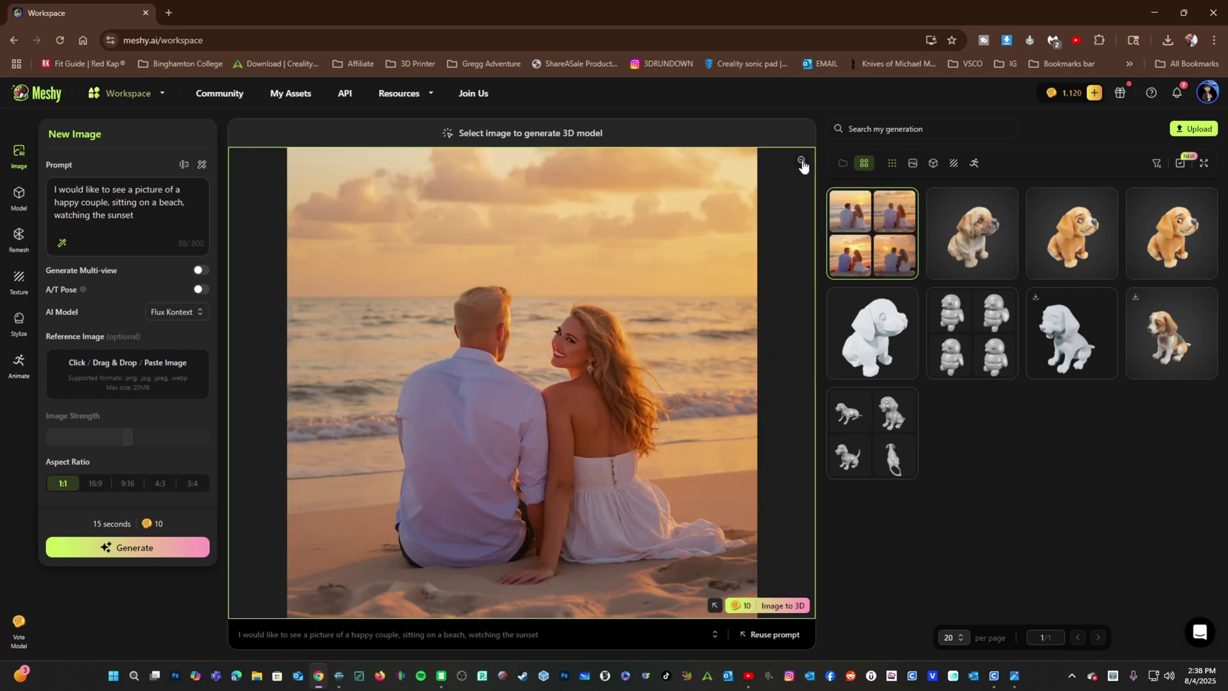
click(801, 161)
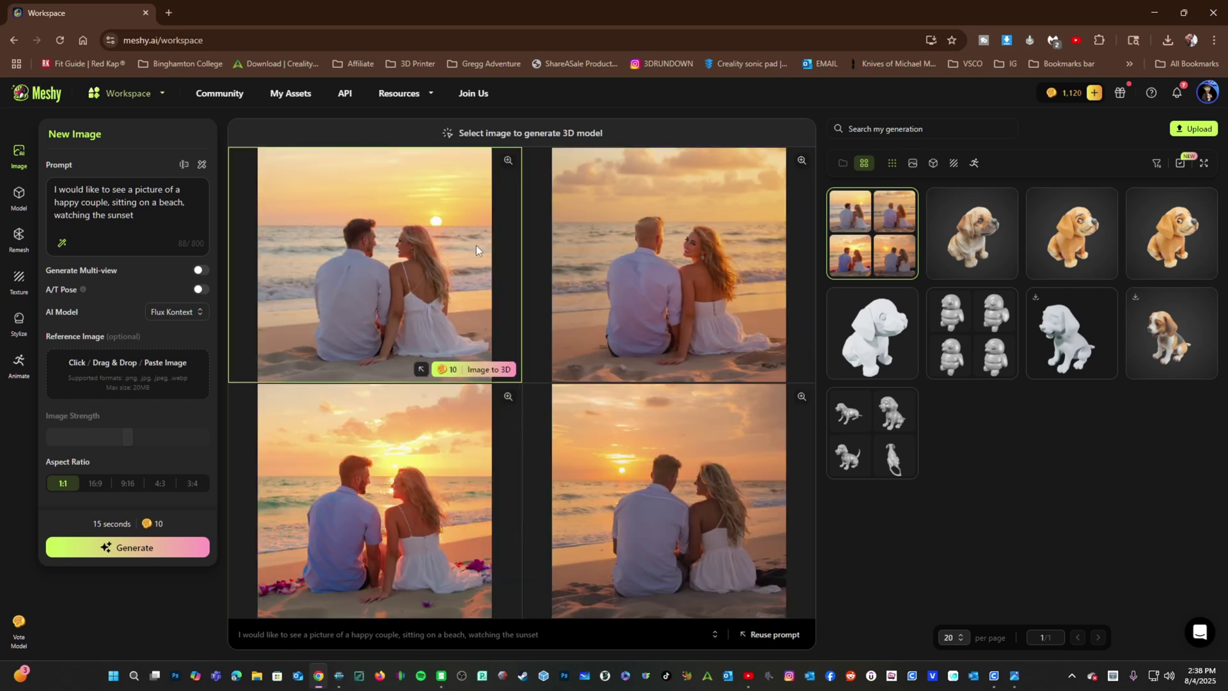
click(507, 161)
click(800, 160)
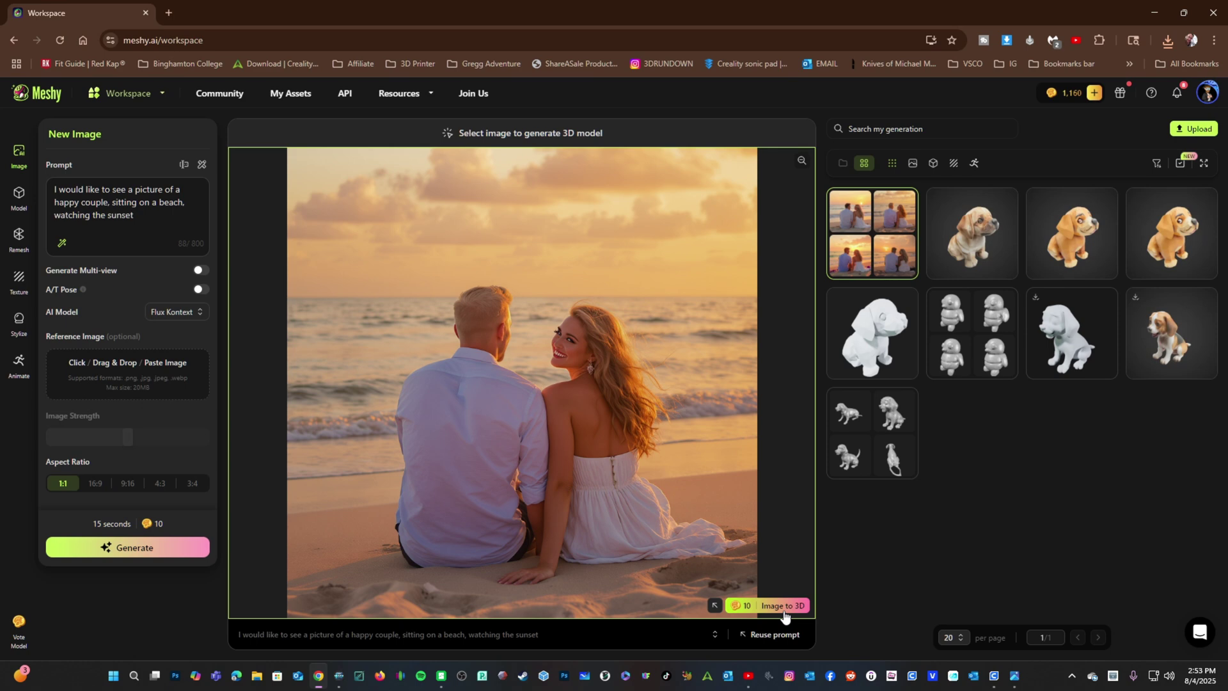
- Generate Meshy-4 pictures of a female with long red hair, then enlarge the pink-background one
mouse_move(102, 96)
click(96, 131)
text(F)
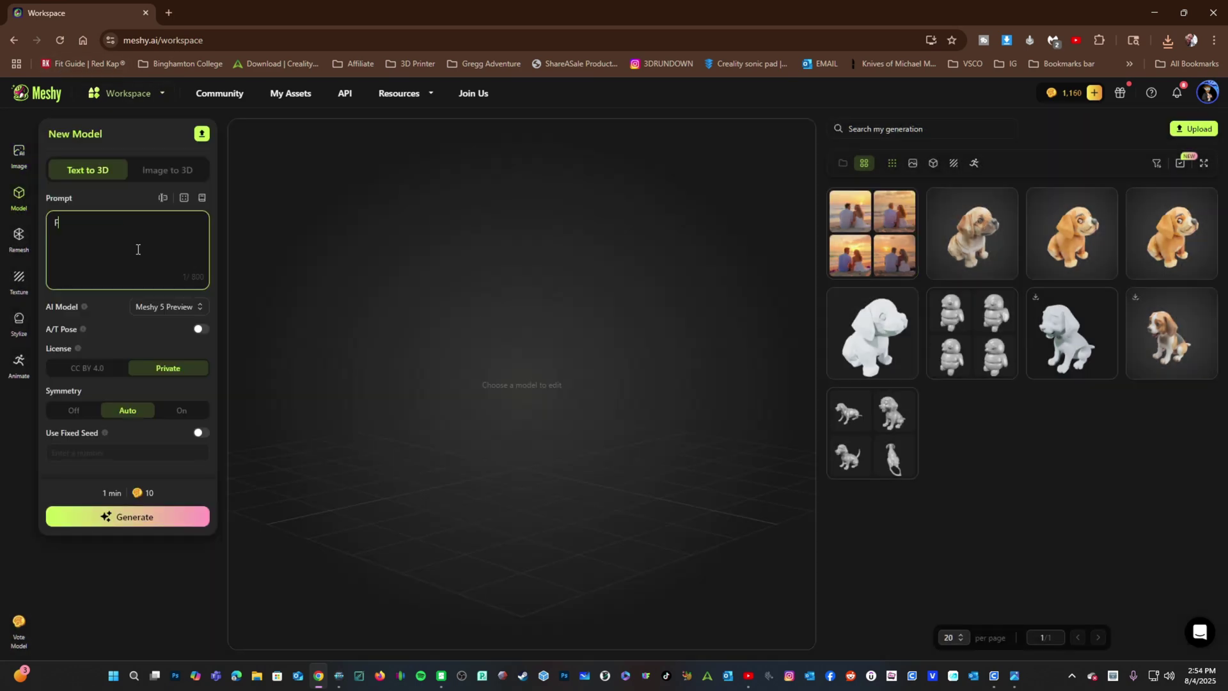
text(emale with long red hair, in a dress)
click(169, 307)
click(153, 345)
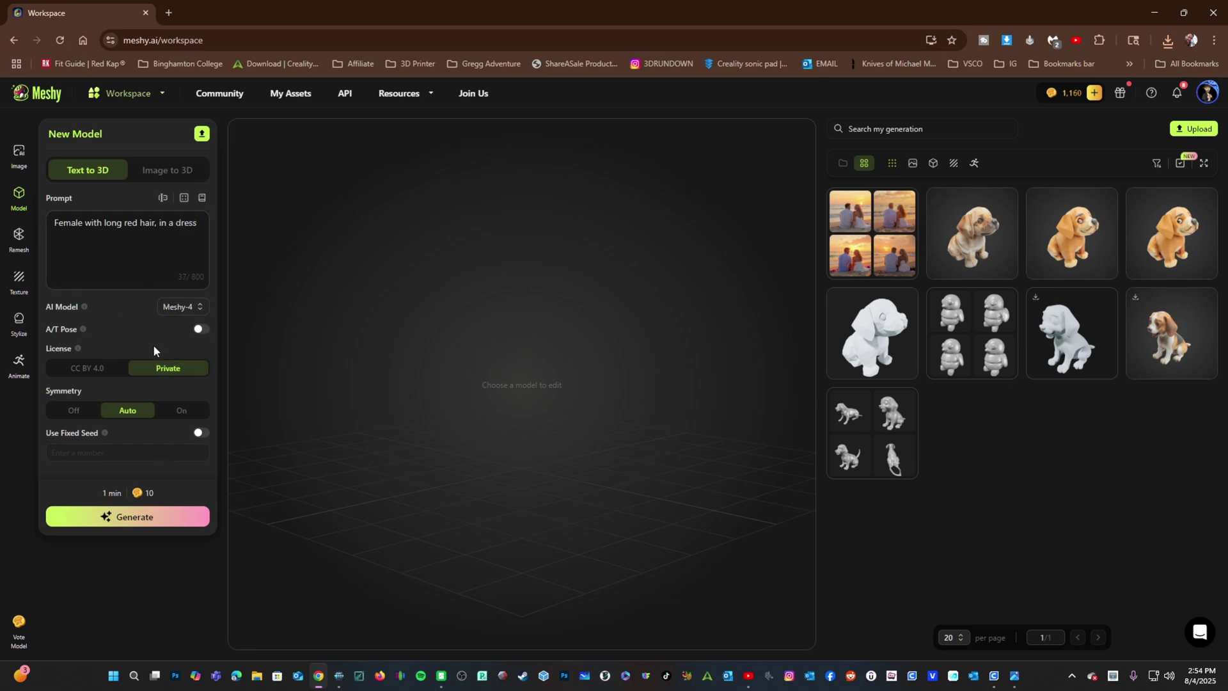
click(169, 524)
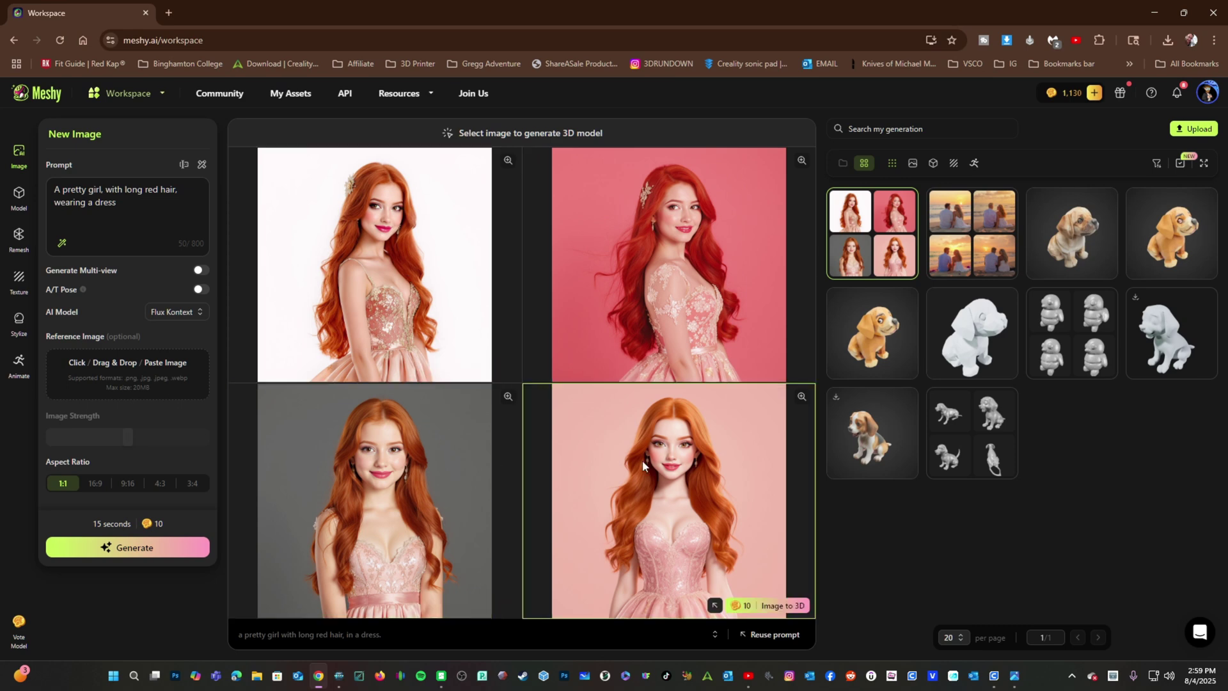
click(801, 398)
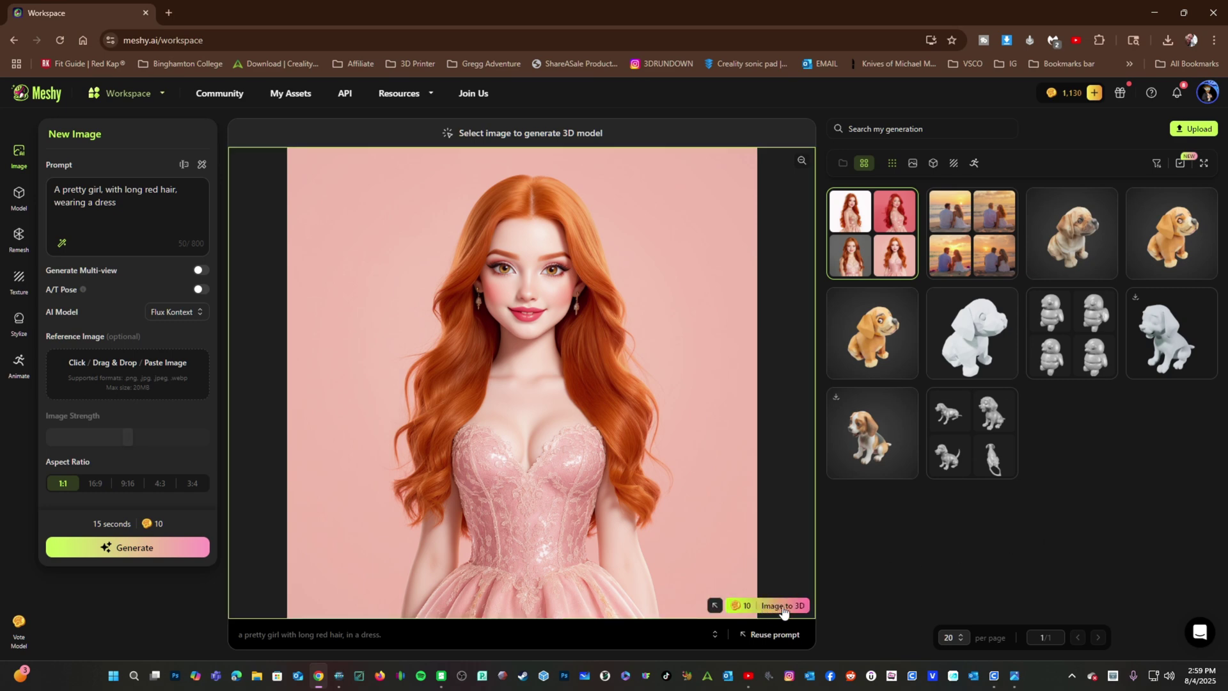
right_click(555, 360)
- Use Save image as to store the red-haired girl picture as a PNG on the Desktop
click(595, 395)
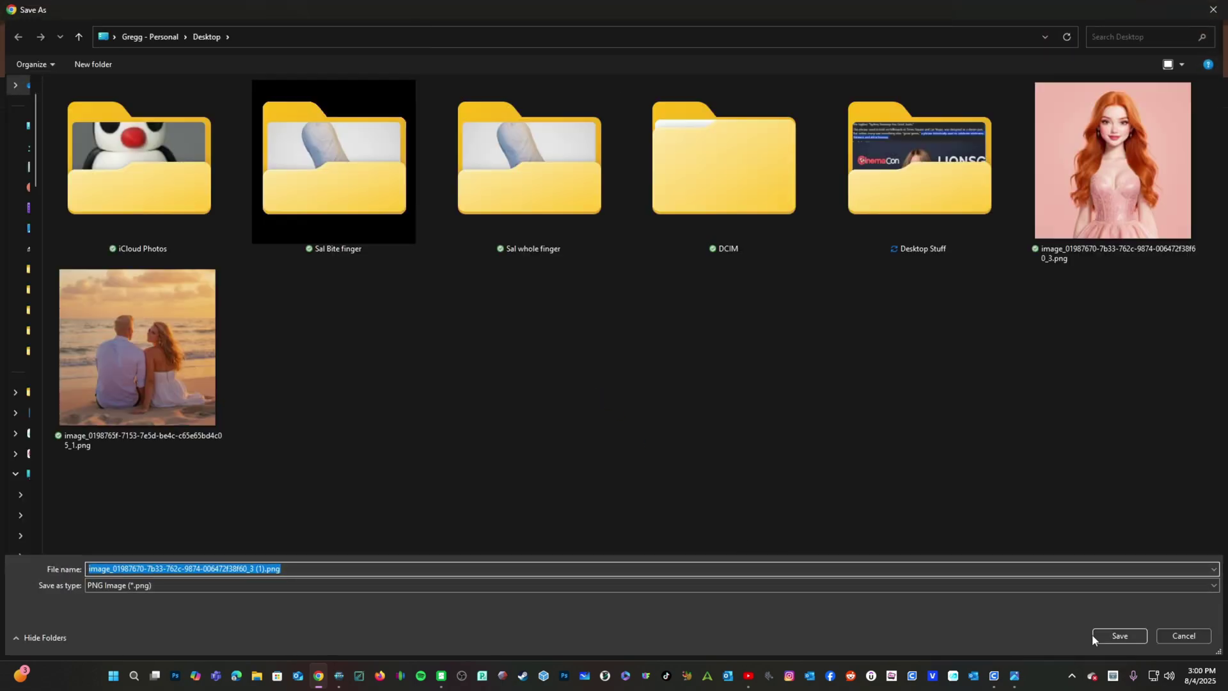
click(1102, 635)
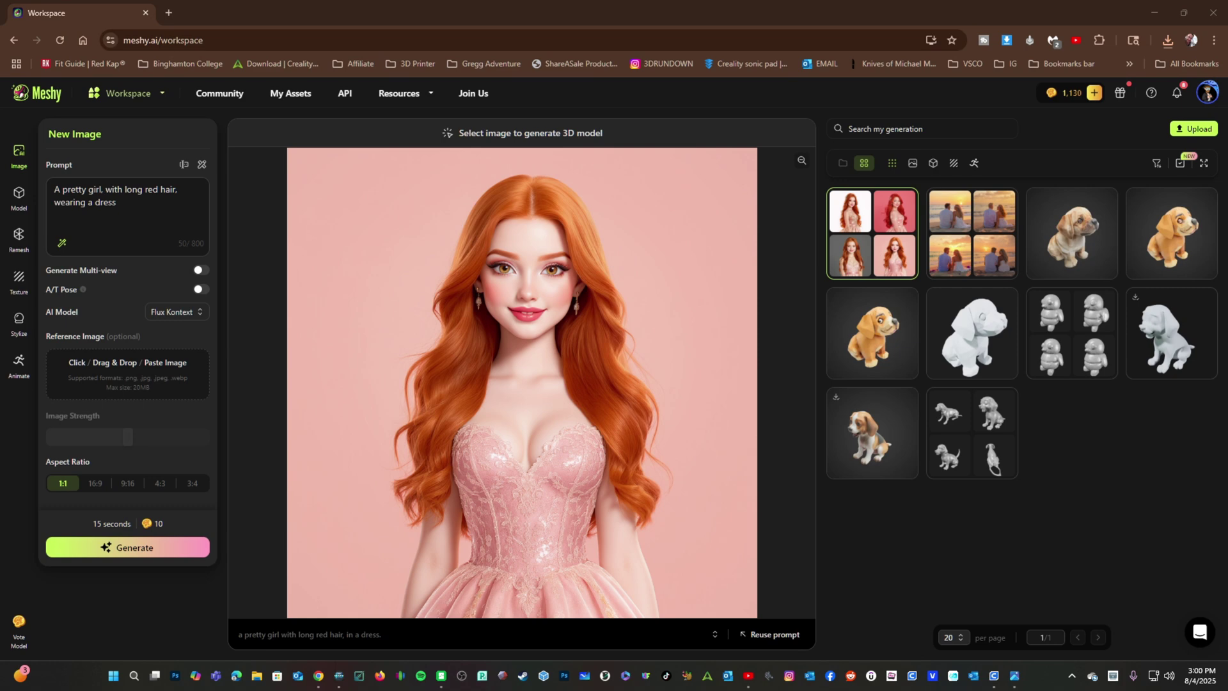
- Generate from the saved PNG as reference, then enlarge the bottom-left and top-left white-dress results
drag(402, 406, 132, 384)
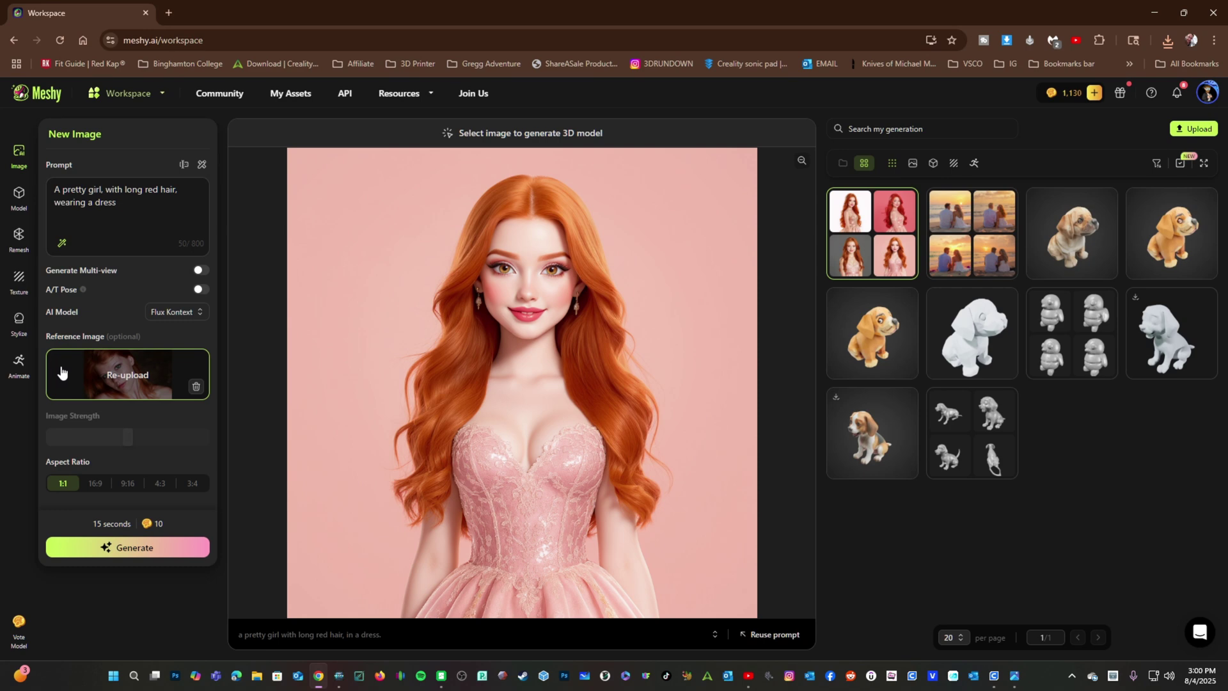
click(136, 547)
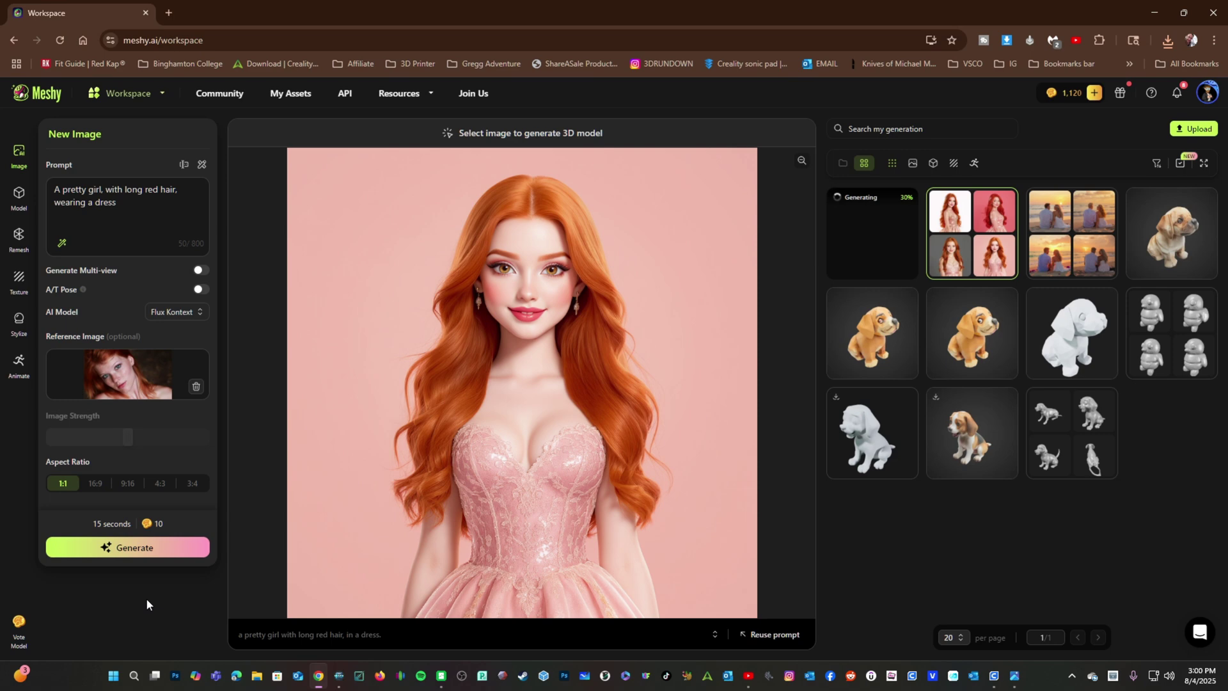
click(504, 400)
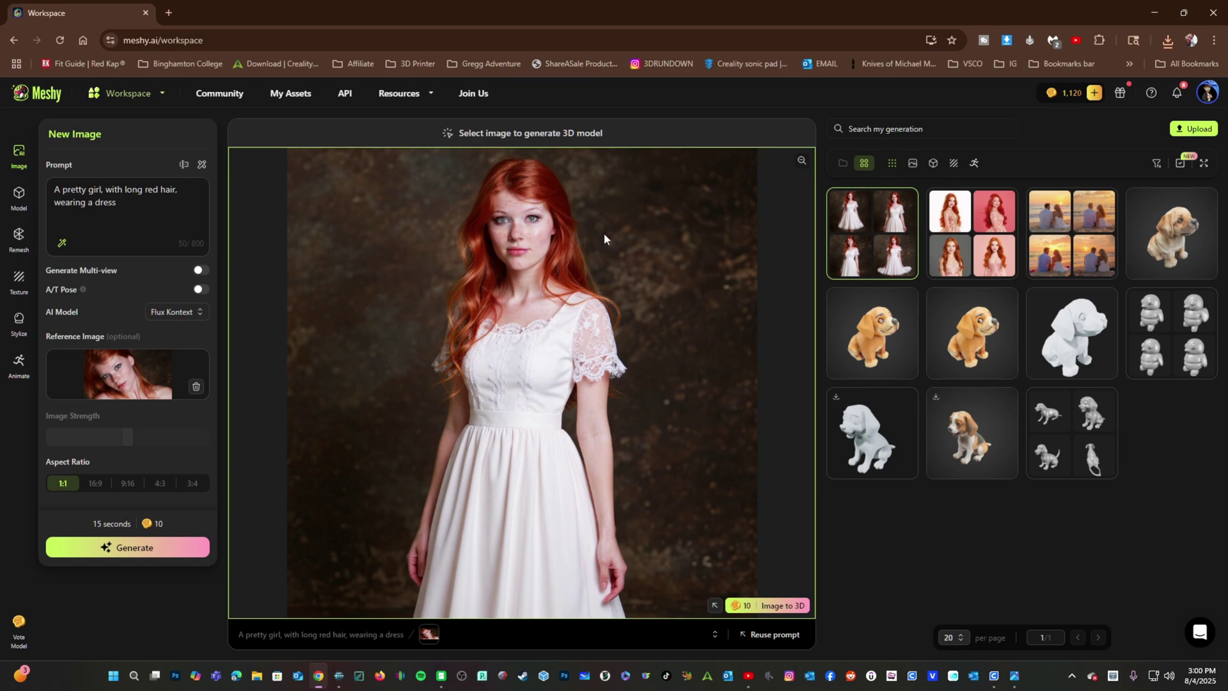
click(801, 163)
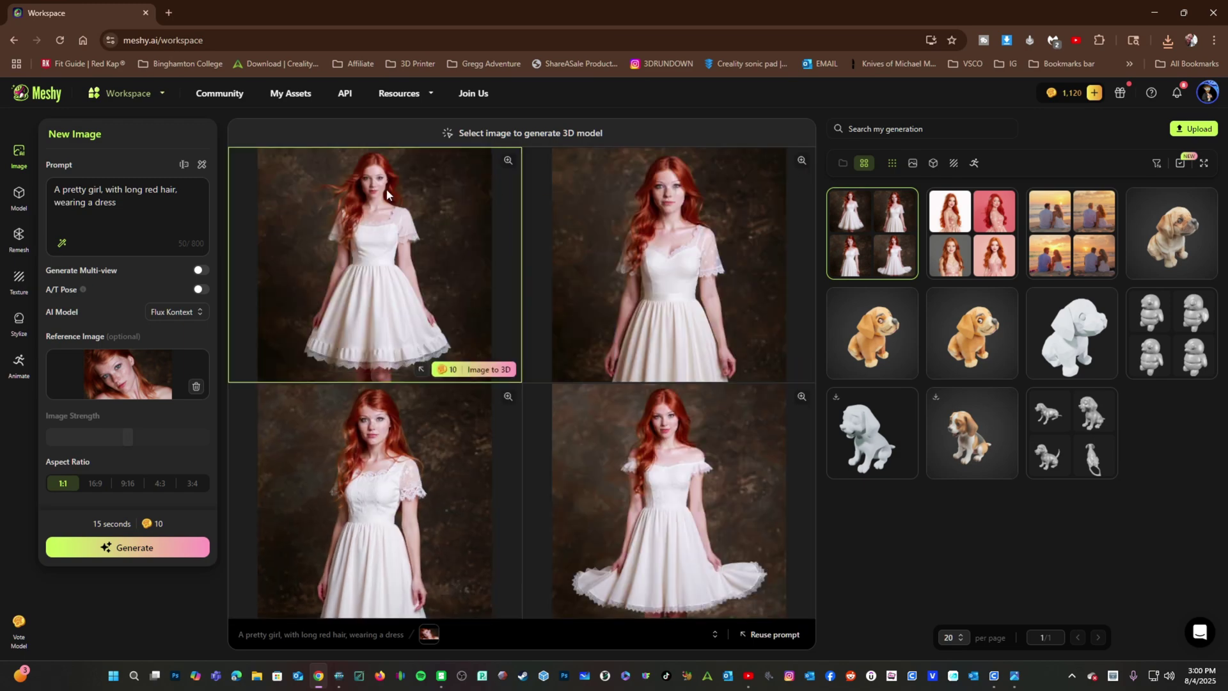
click(509, 165)
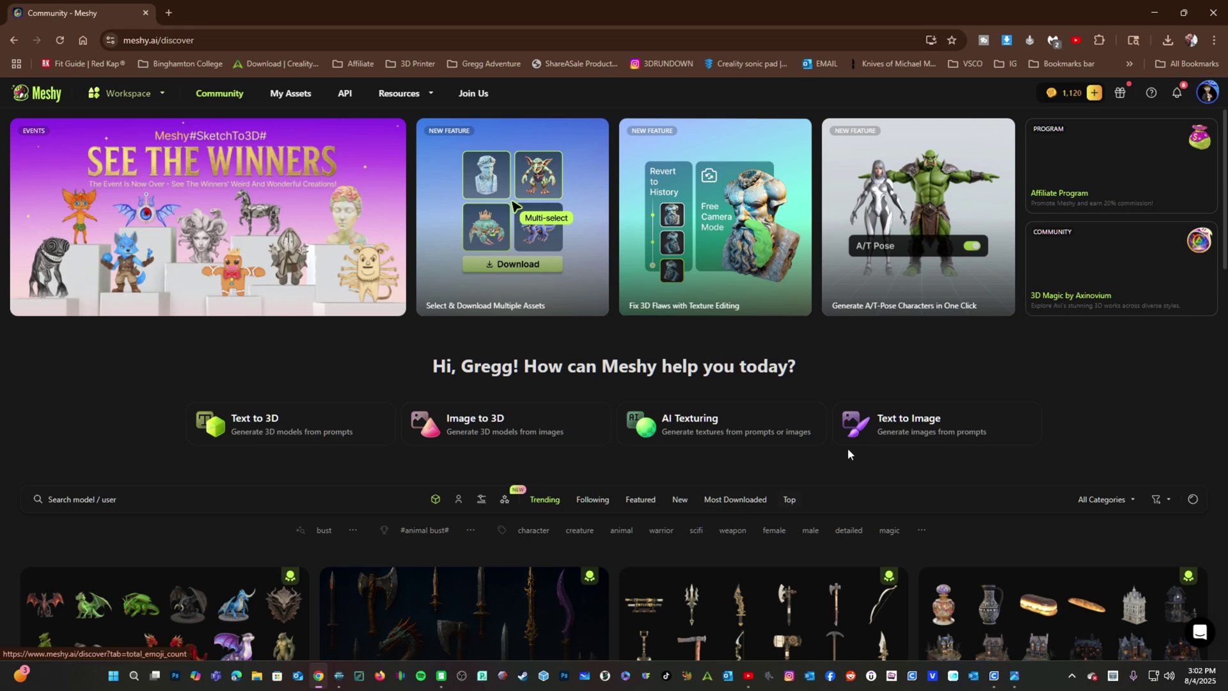
- Browse the Workspace dropdown's creation tools, then switch to My Assets
click(134, 96)
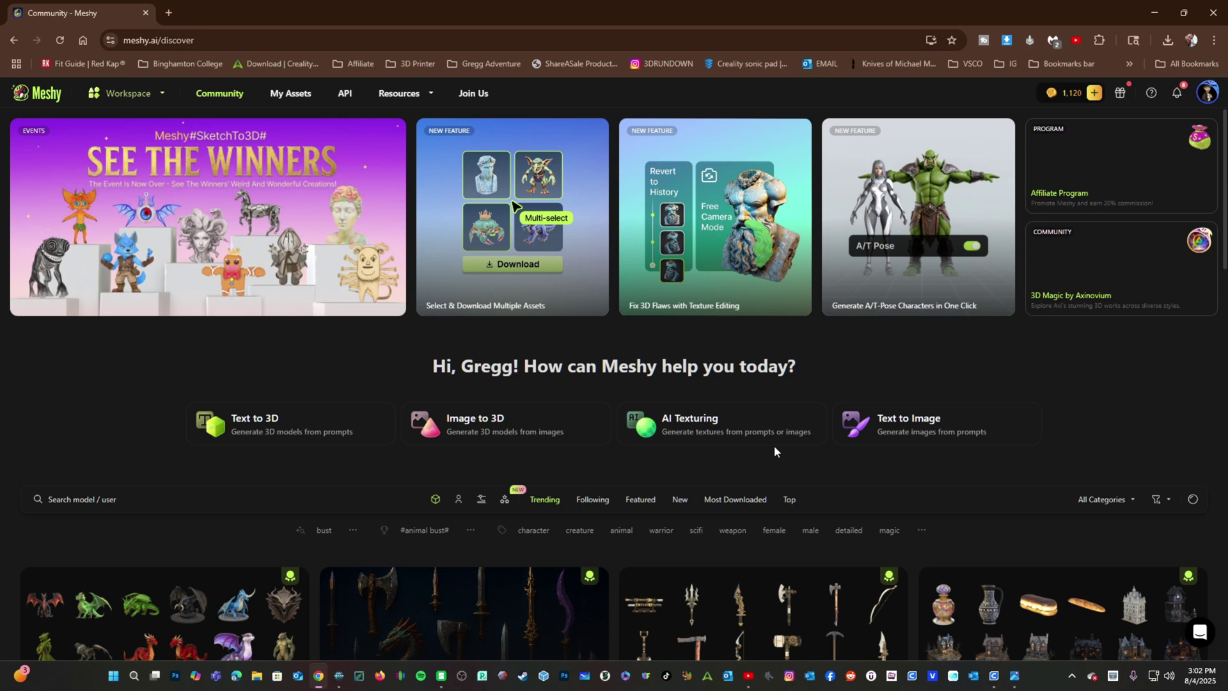
click(281, 97)
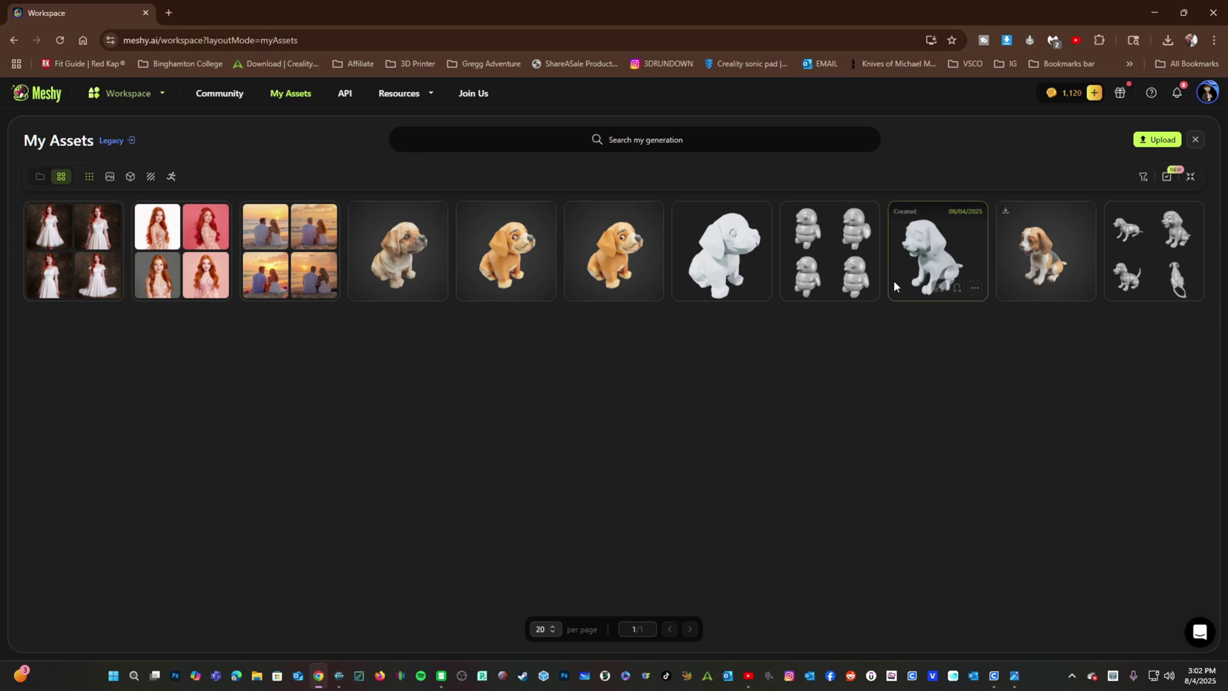
- Browse the Resources mega-menu's learning, program, download and tool links, then go back to Community discover
mouse_move(397, 98)
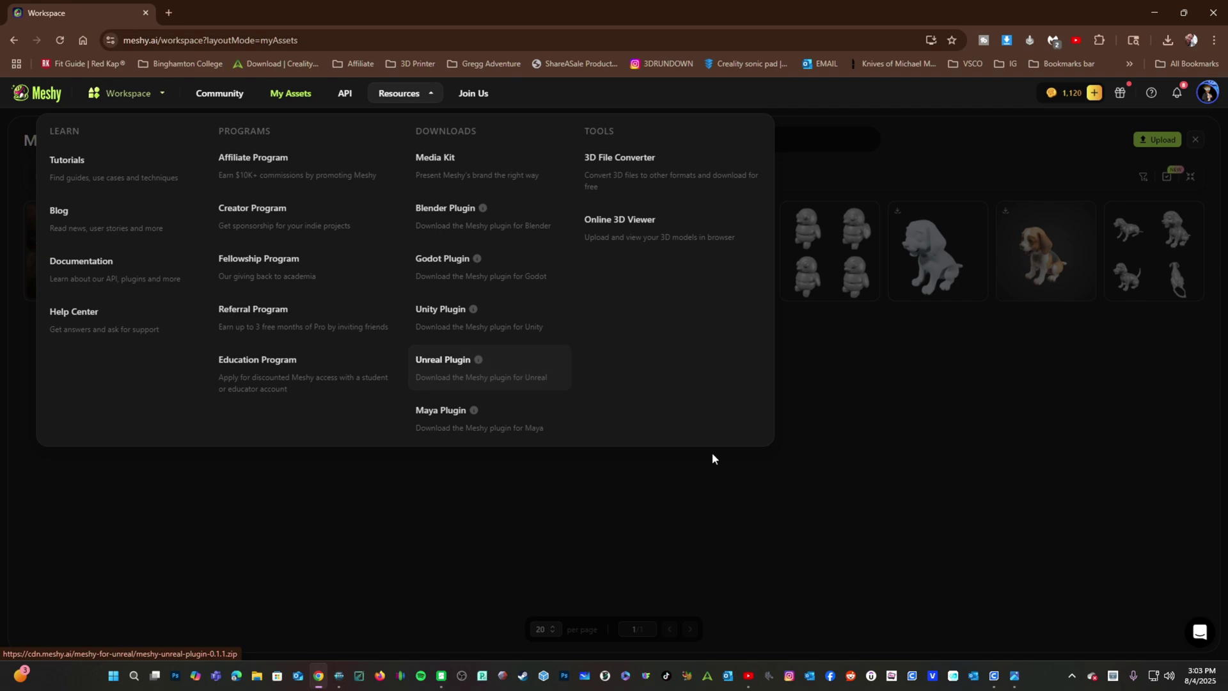
key(alt+Left)
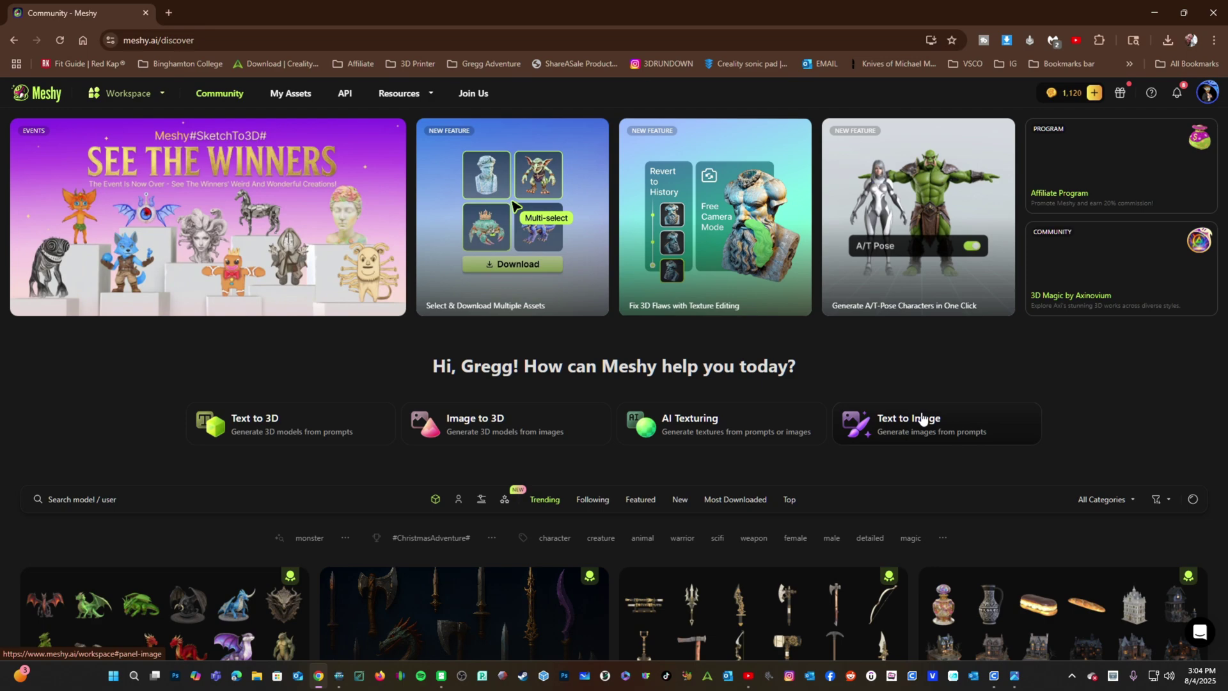
scroll(921, 419, down, 5)
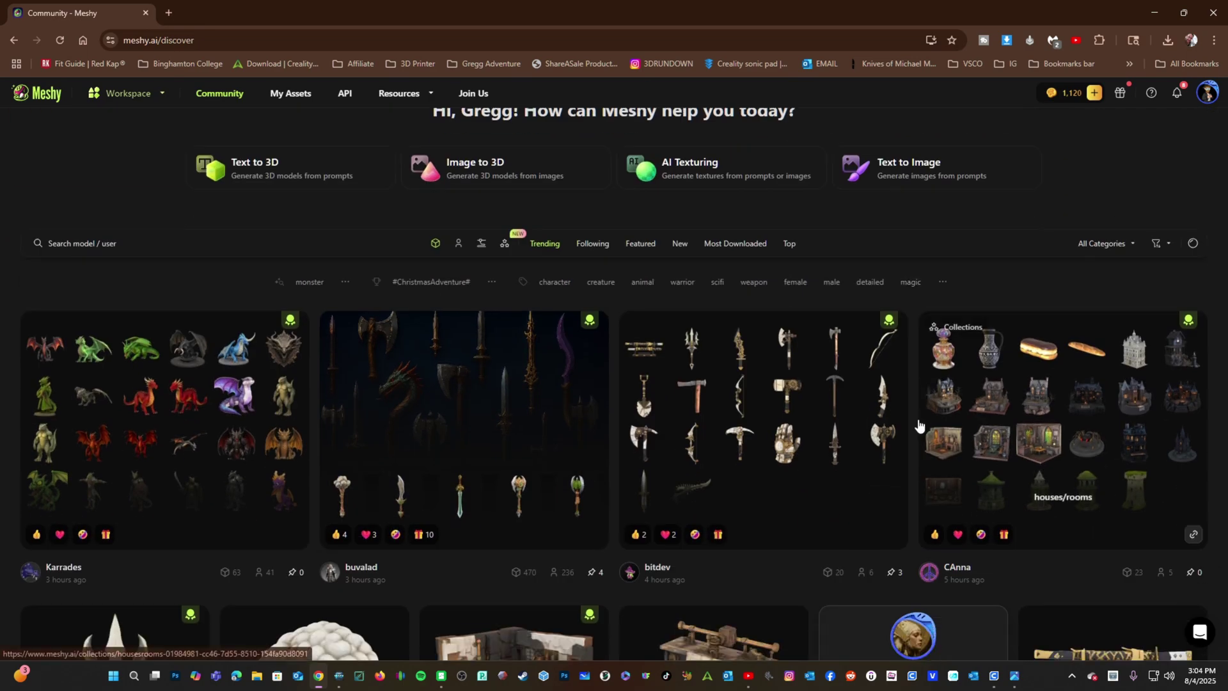
scroll(916, 420, down, 2)
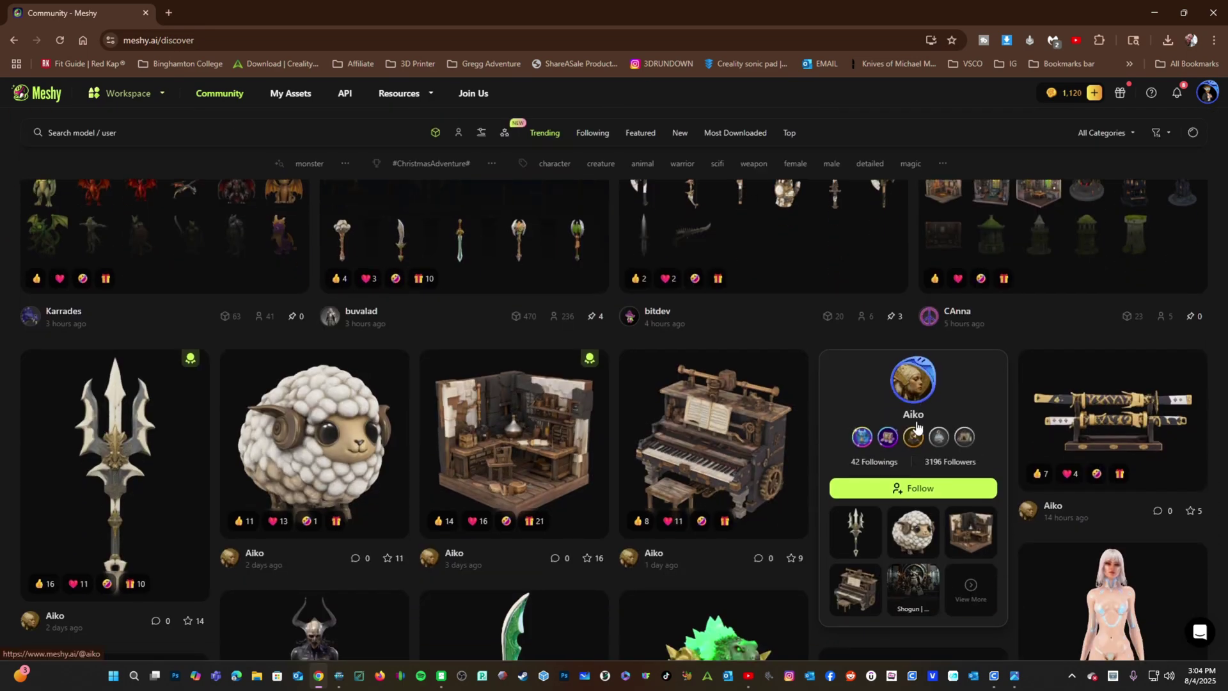
scroll(916, 420, down, 5)
scroll(693, 488, up, 7)
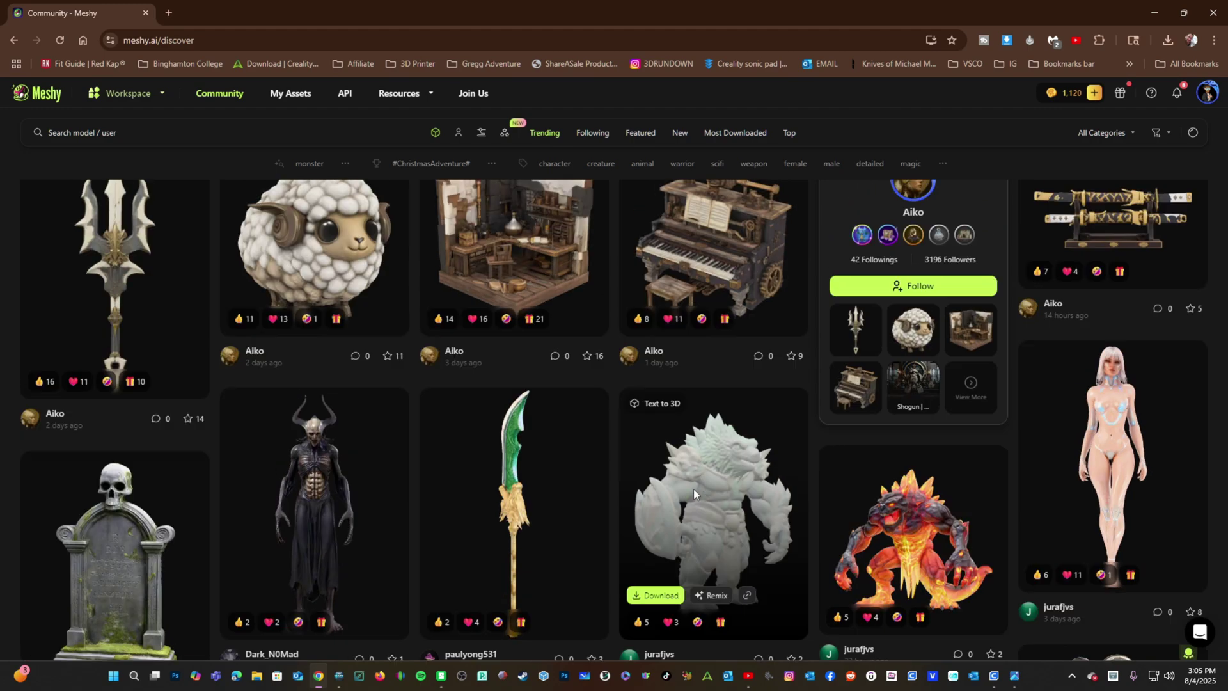
scroll(695, 497, up, 4)
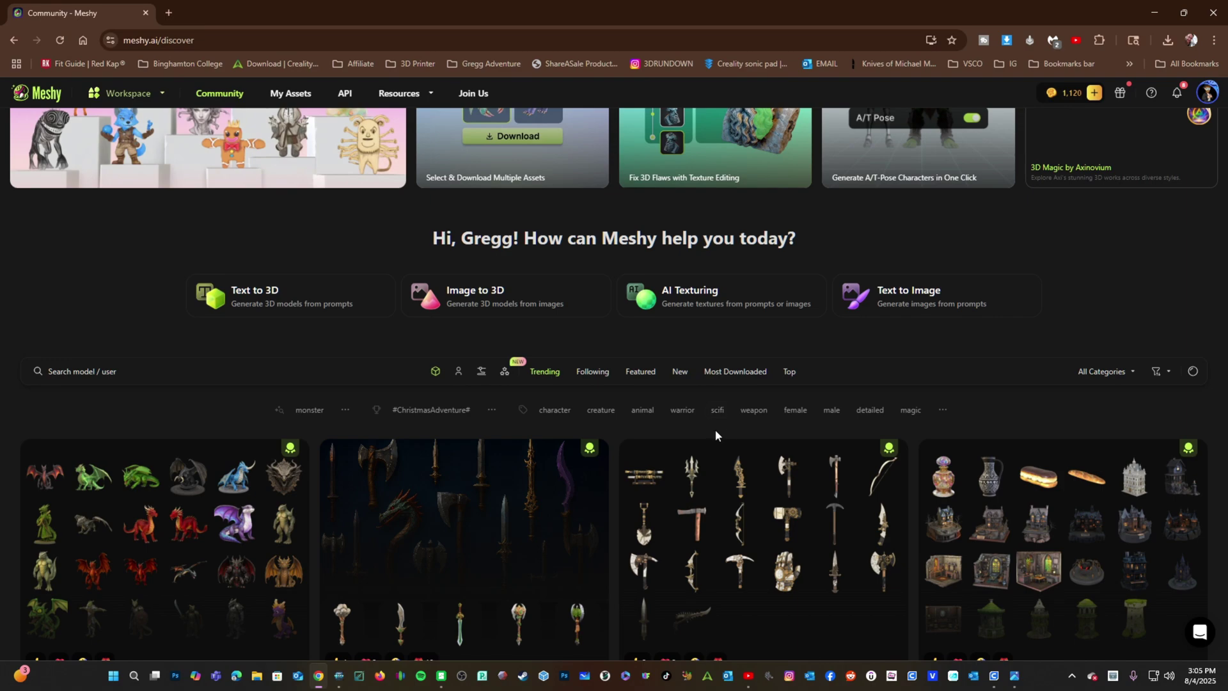
scroll(785, 427, down, 10)
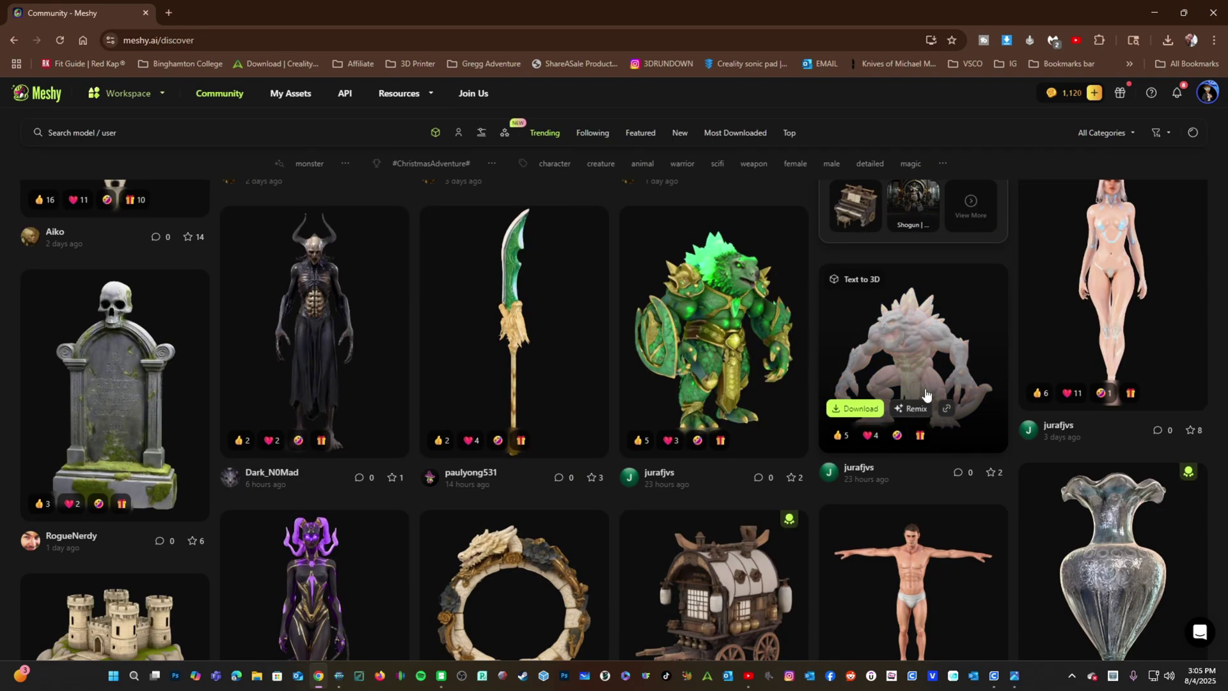
click(909, 365)
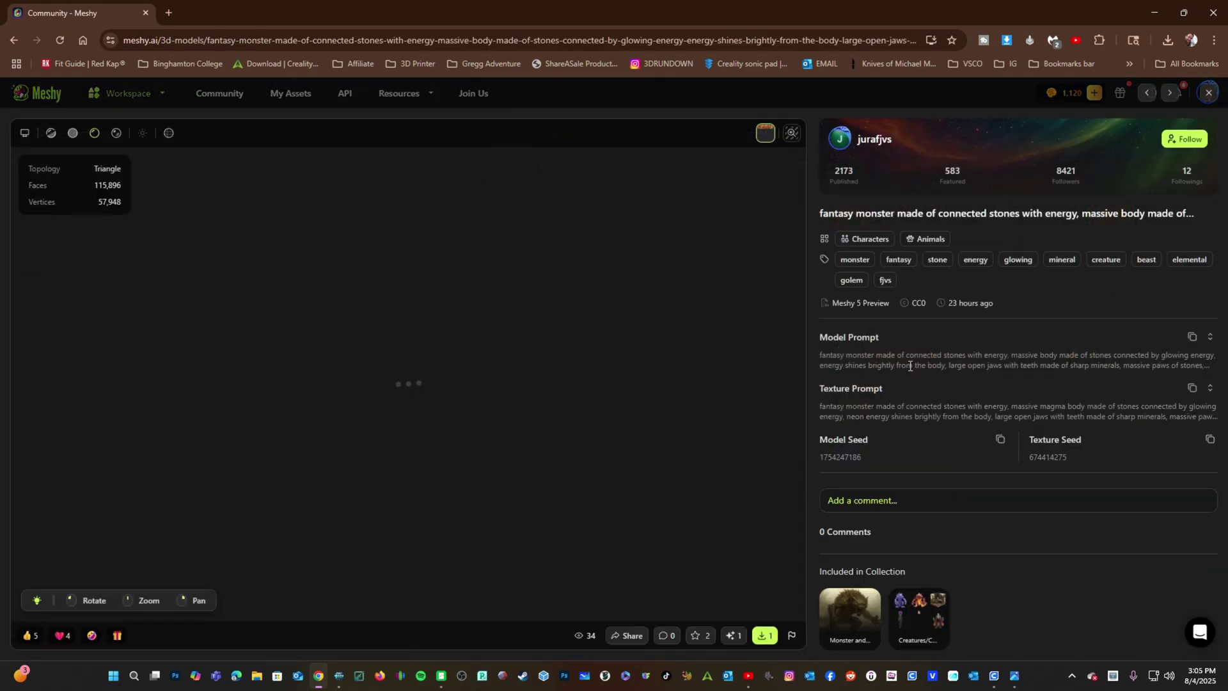
- Spin the glowing stone monster to view its back and front, then open its download settings
drag(674, 494, 293, 460)
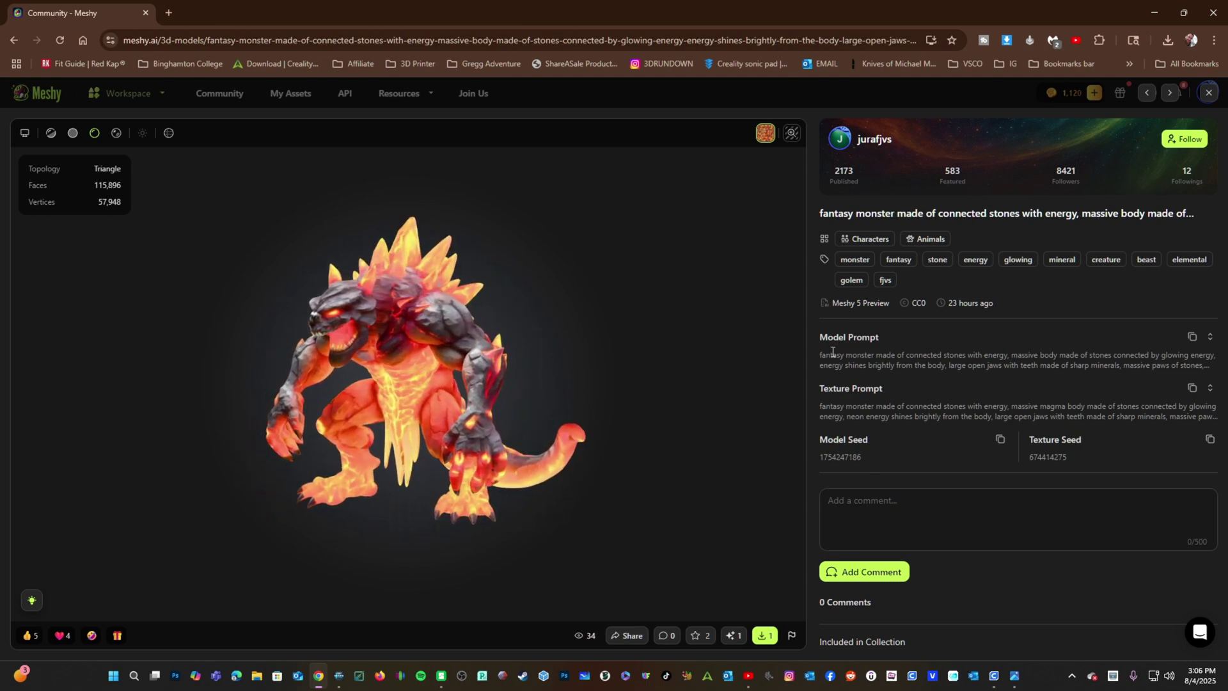
drag(584, 441, 536, 432)
click(877, 502)
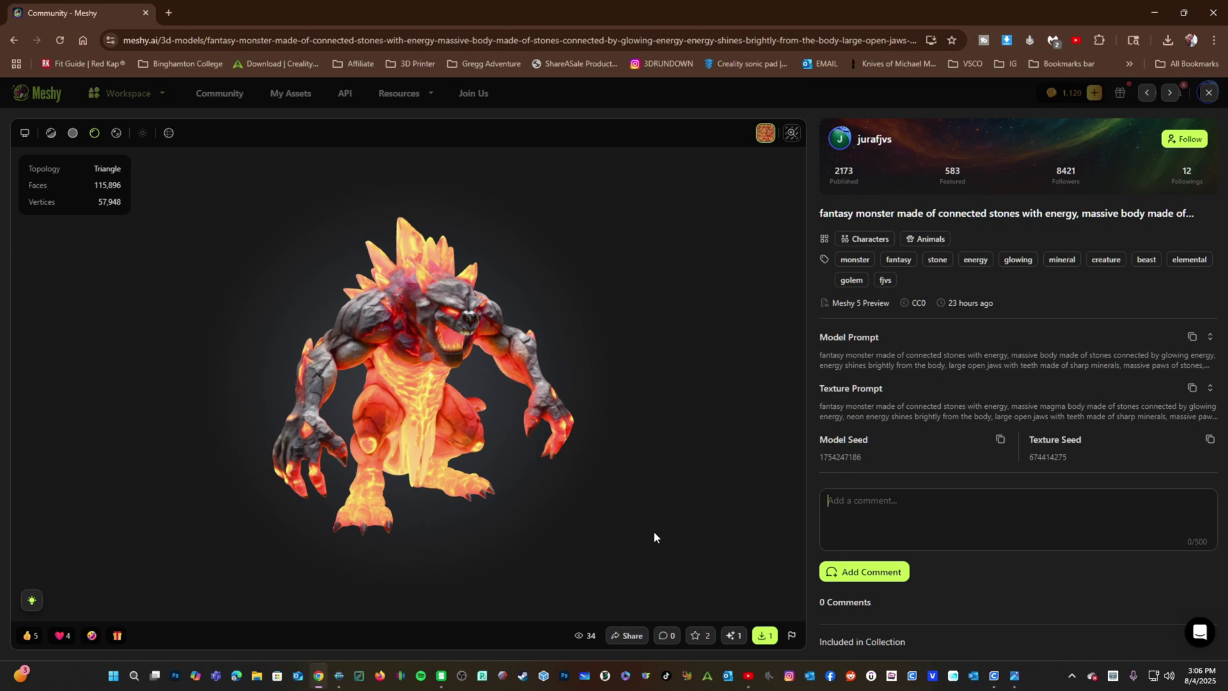
click(770, 641)
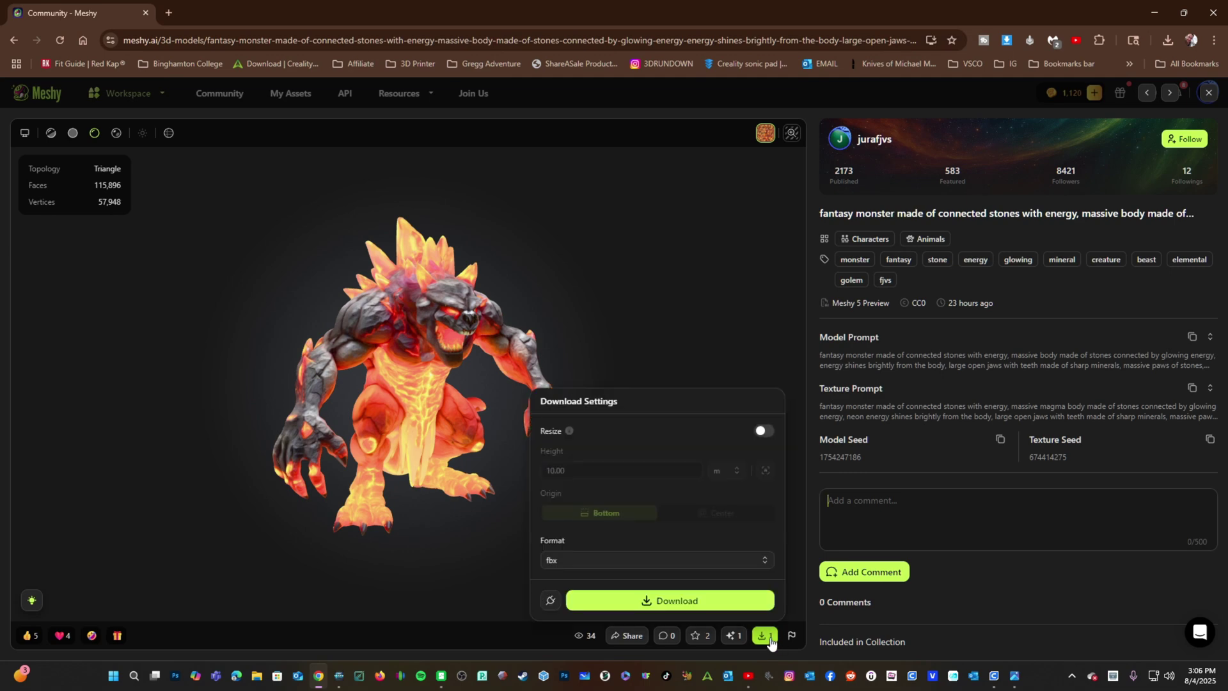